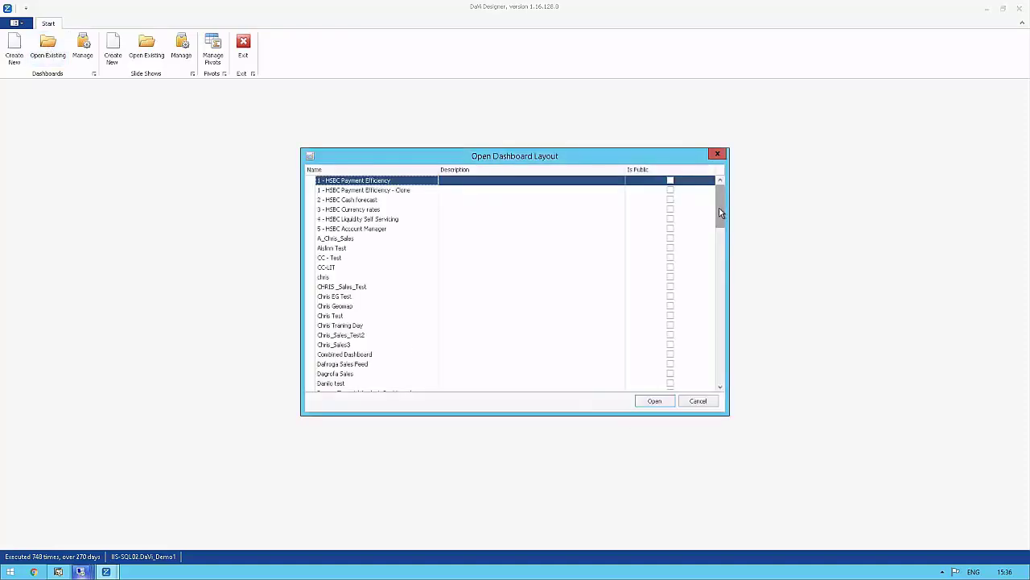
Step: Open the existing dashboard layout "Demo - Sales Analysis Dashboard"
{"action": "left_click_drag", "start_coordinate": [722, 222], "coordinate": [721, 235]}
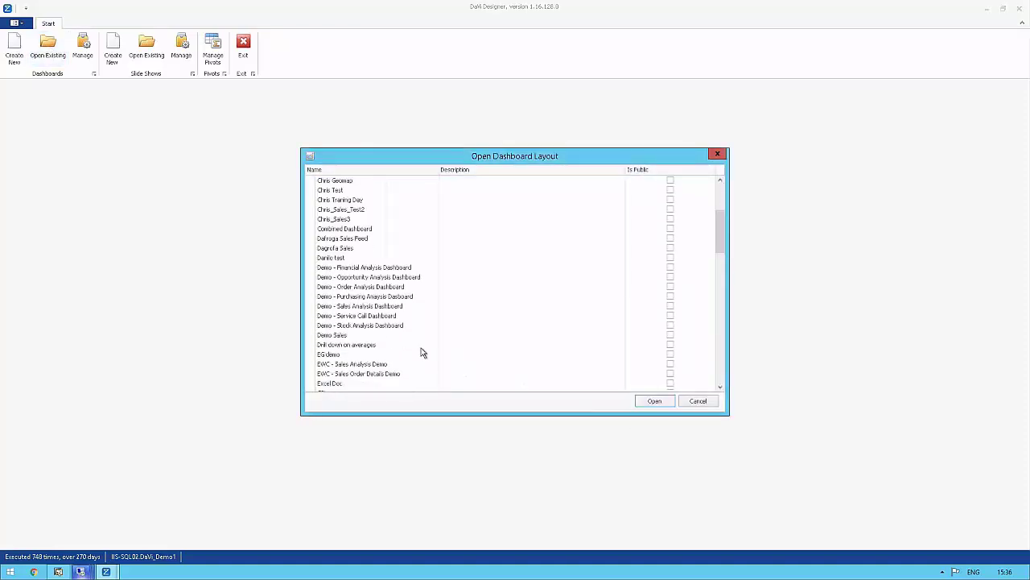
{"action": "left_click", "coordinate": [367, 307]}
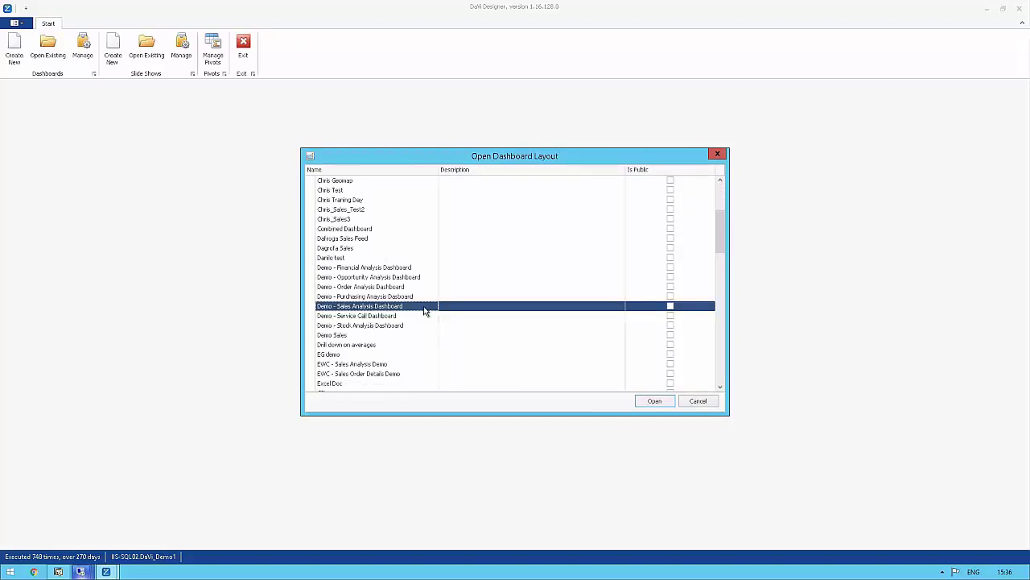
{"action": "double_click", "coordinate": [425, 311]}
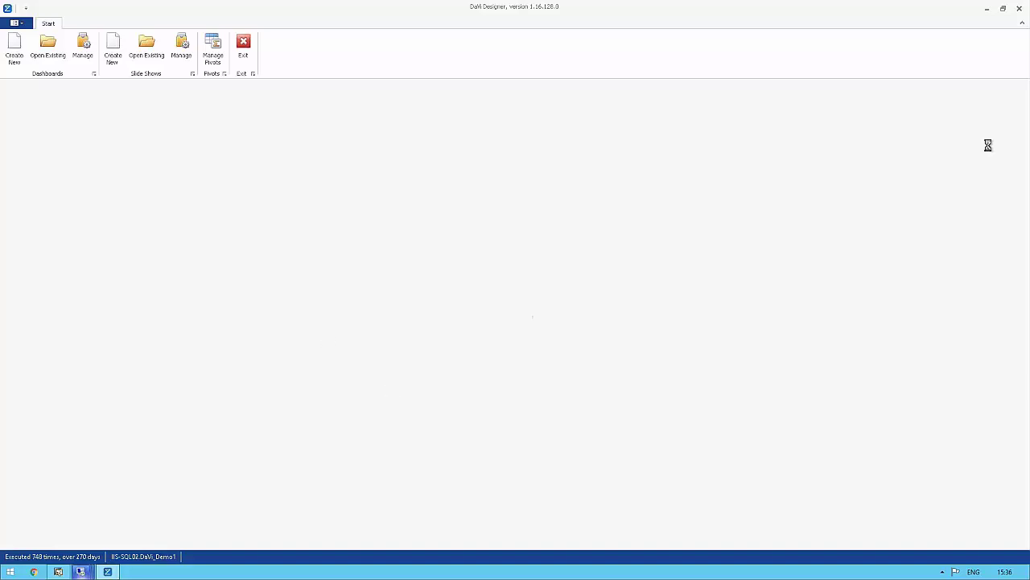
Step: Show the desktop, open the DEMO Enterpryze Analytics login page in Chrome and log in to the web portal
{"action": "right_click", "coordinate": [286, 574]}
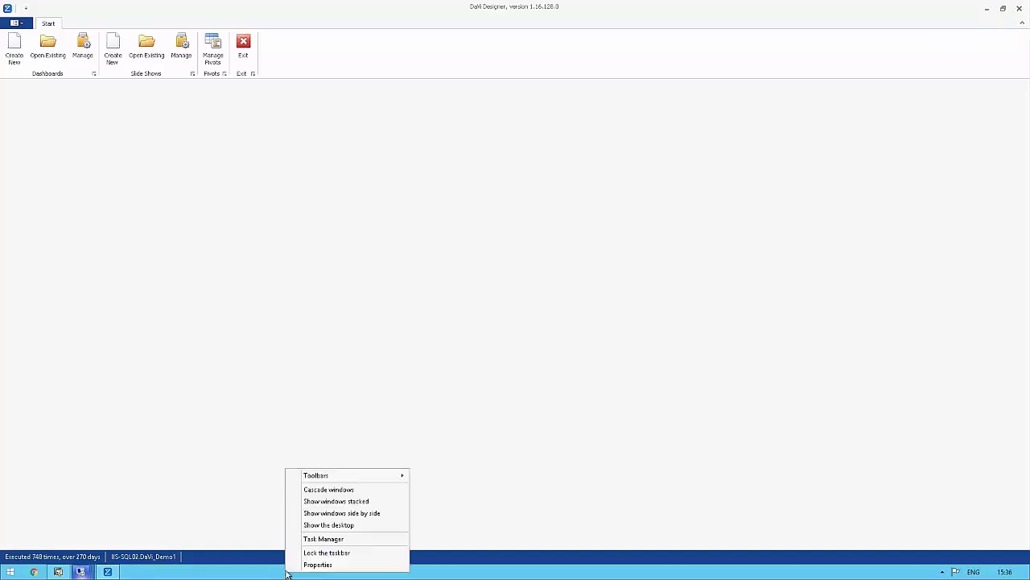
{"action": "left_click", "coordinate": [315, 526]}
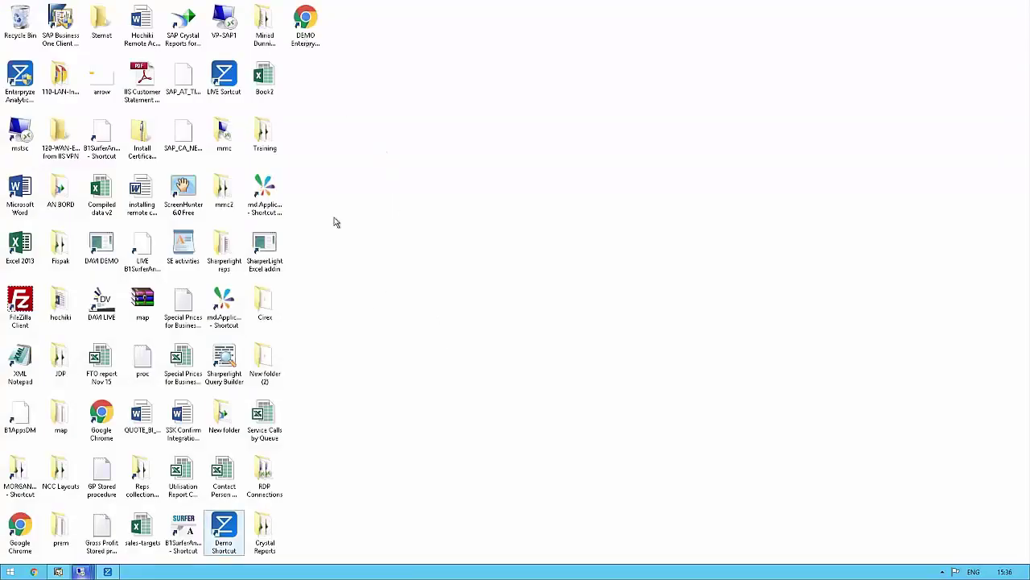
{"action": "key", "text": "d"}
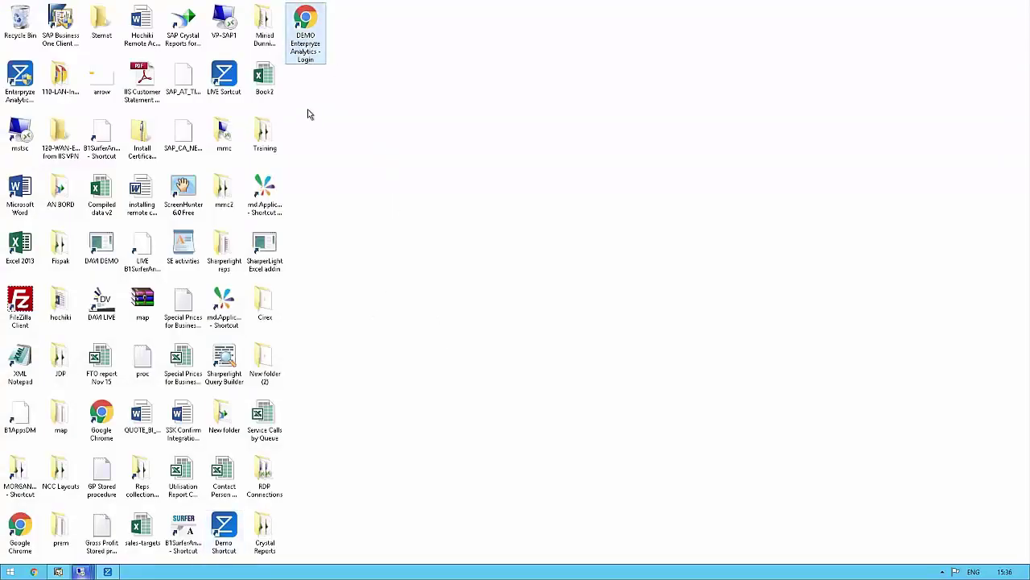
{"action": "key", "text": "Return"}
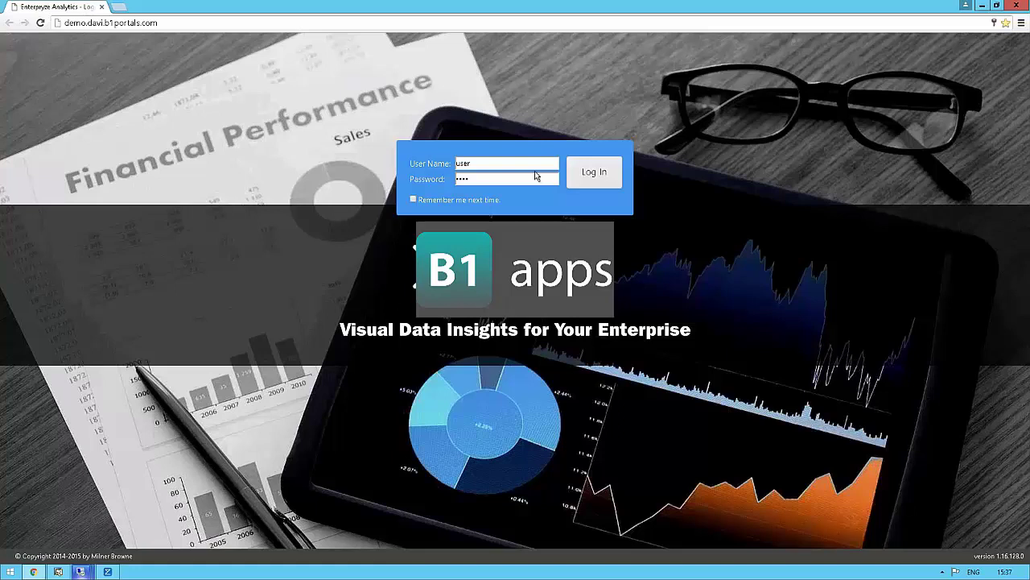
{"action": "left_click", "coordinate": [596, 175]}
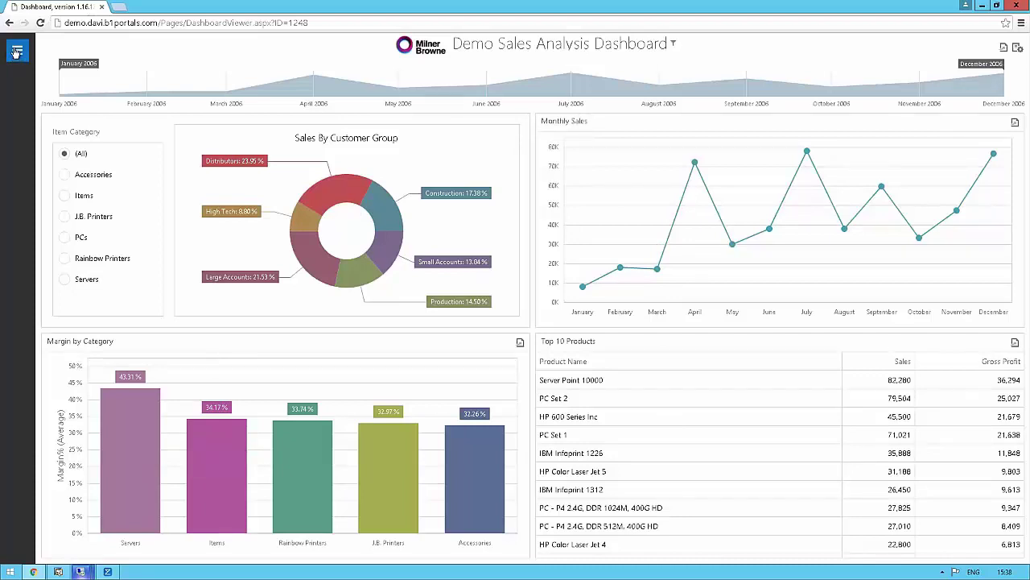
Step: Look over the portal's navigation list of dashboards, slide shows and pivots, and collapse it again
{"action": "left_click", "coordinate": [17, 52]}
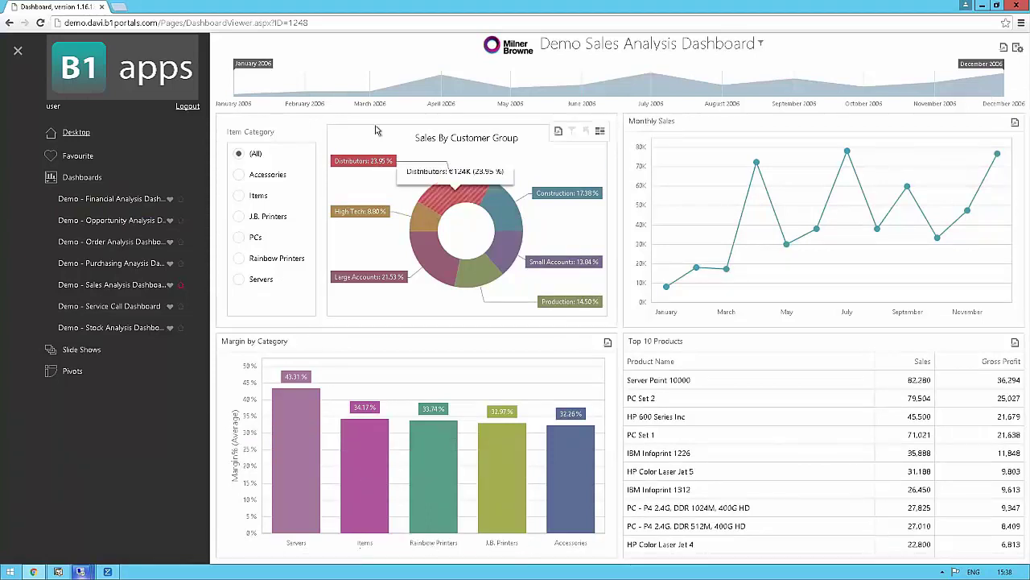
{"action": "left_click", "coordinate": [19, 51]}
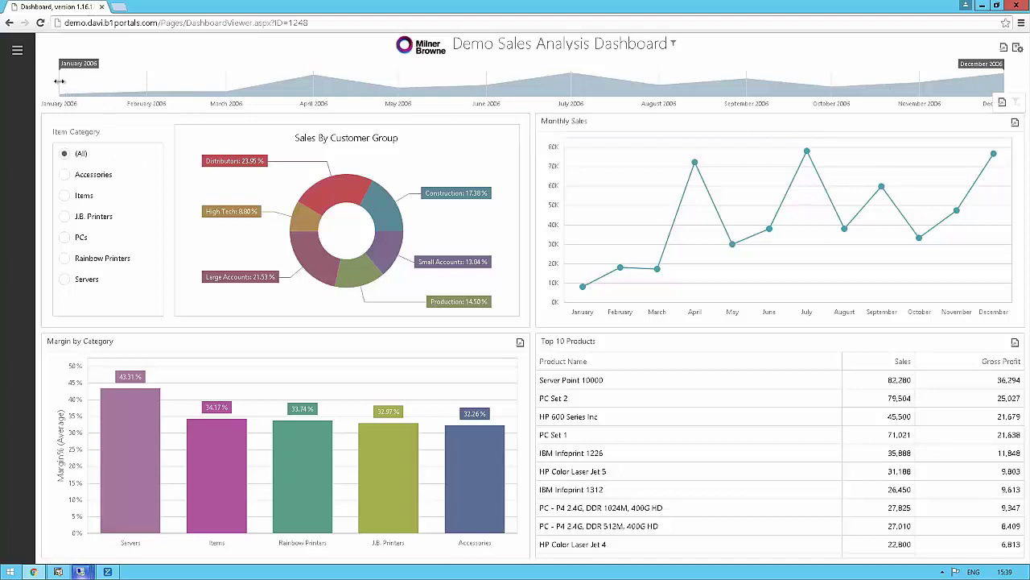
Step: Limit the dashboard's date range to April 2006 through September 2006 and filter the item category to Servers
{"action": "left_click_drag", "start_coordinate": [63, 80], "coordinate": [314, 79]}
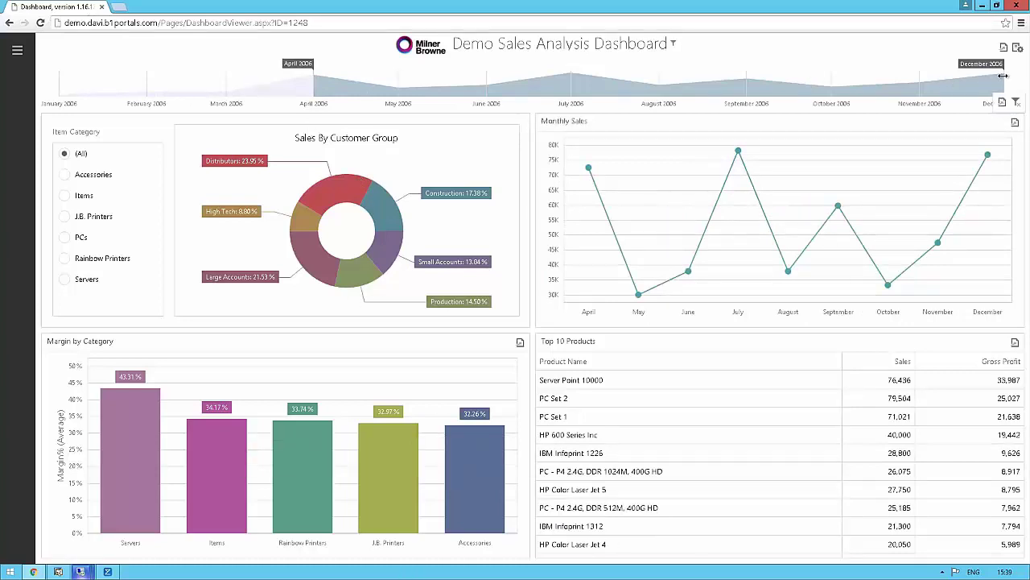
{"action": "left_click_drag", "start_coordinate": [985, 80], "coordinate": [742, 83]}
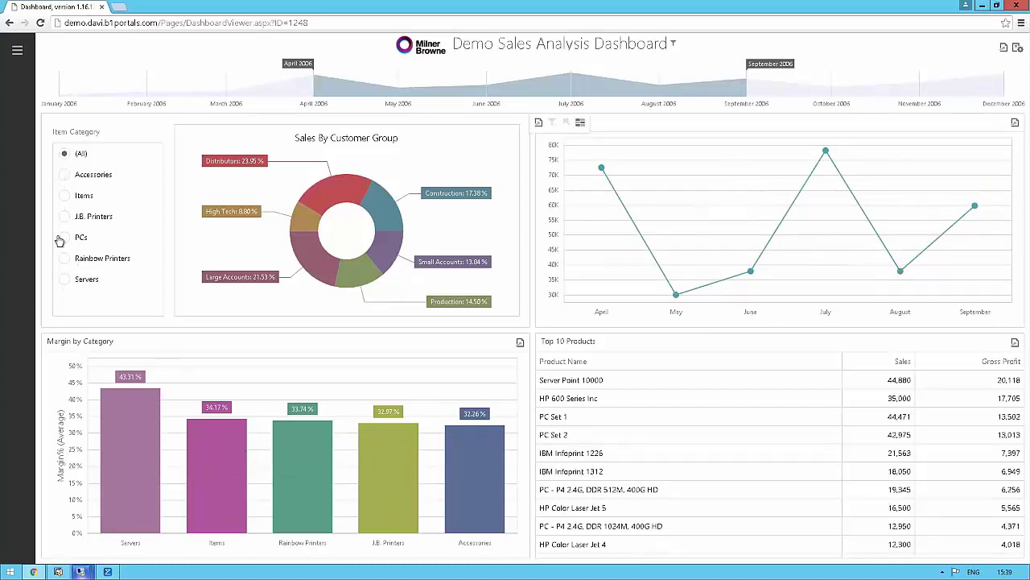
{"action": "left_click", "coordinate": [64, 283]}
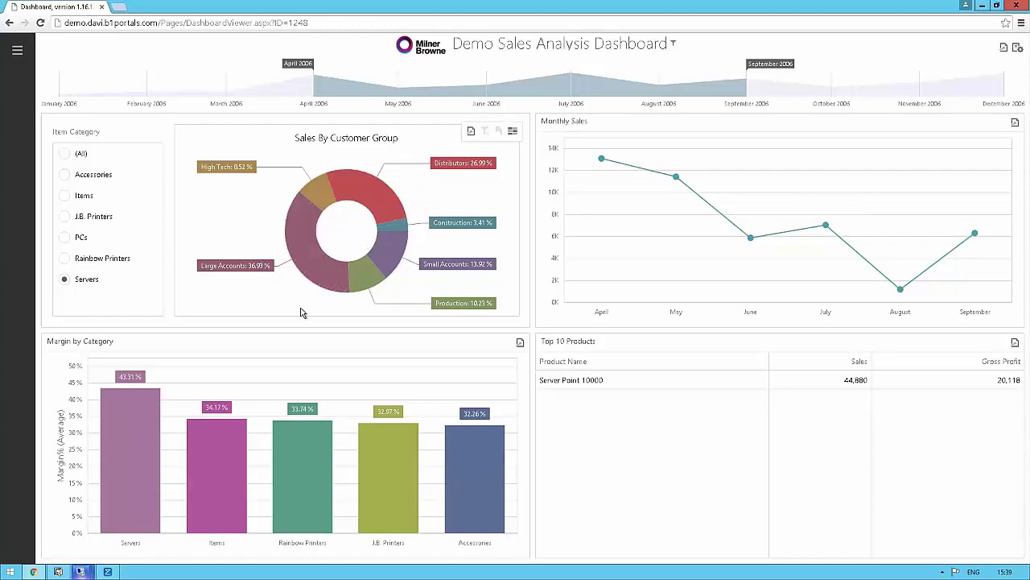
Step: Drill into the Large Accounts slice of Sales By Customer Group, go back up, and drill into the Distributors slice
{"action": "mouse_move", "coordinate": [311, 275]}
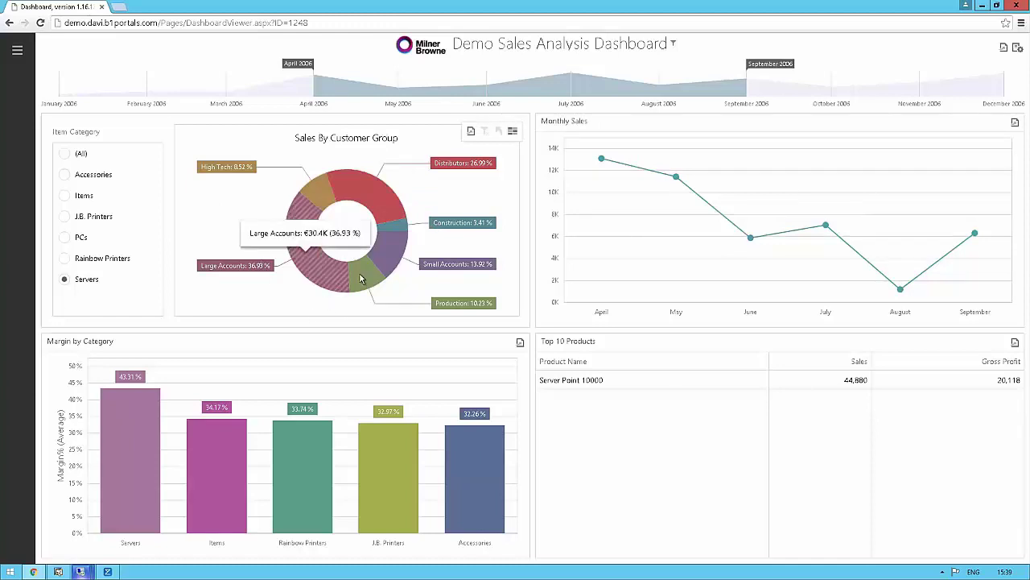
{"action": "mouse_move", "coordinate": [319, 196]}
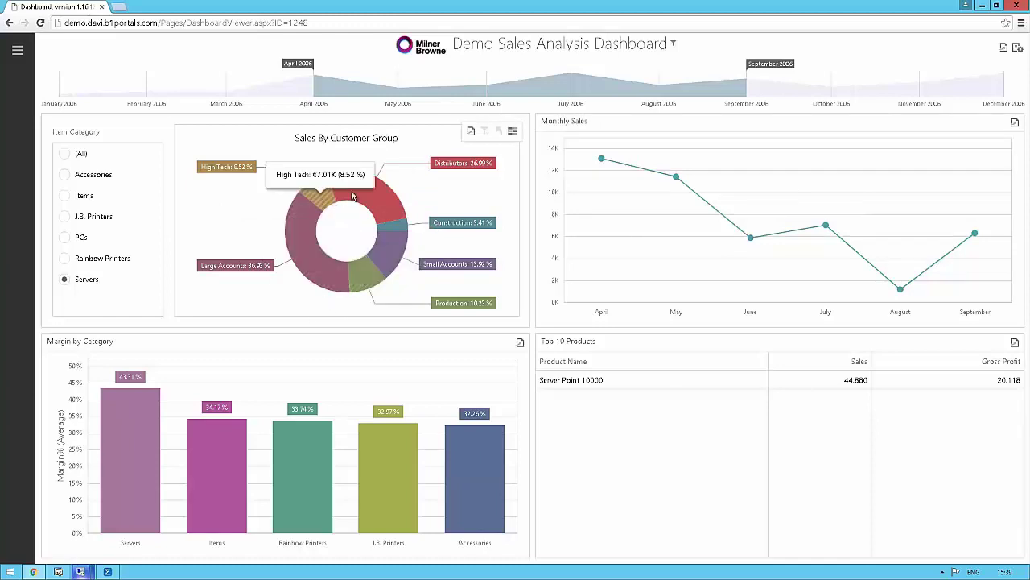
{"action": "mouse_move", "coordinate": [400, 235]}
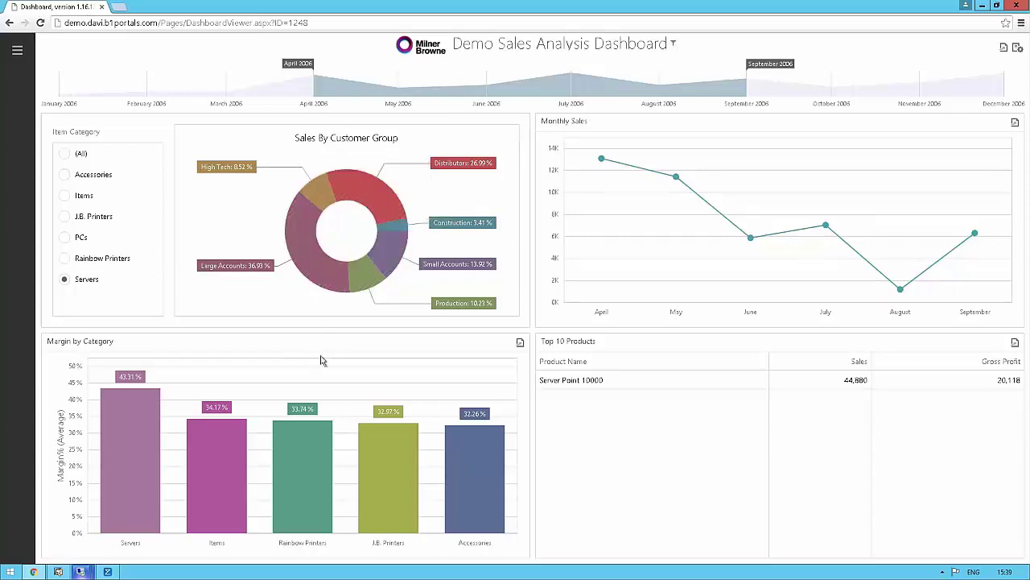
{"action": "left_click", "coordinate": [318, 274]}
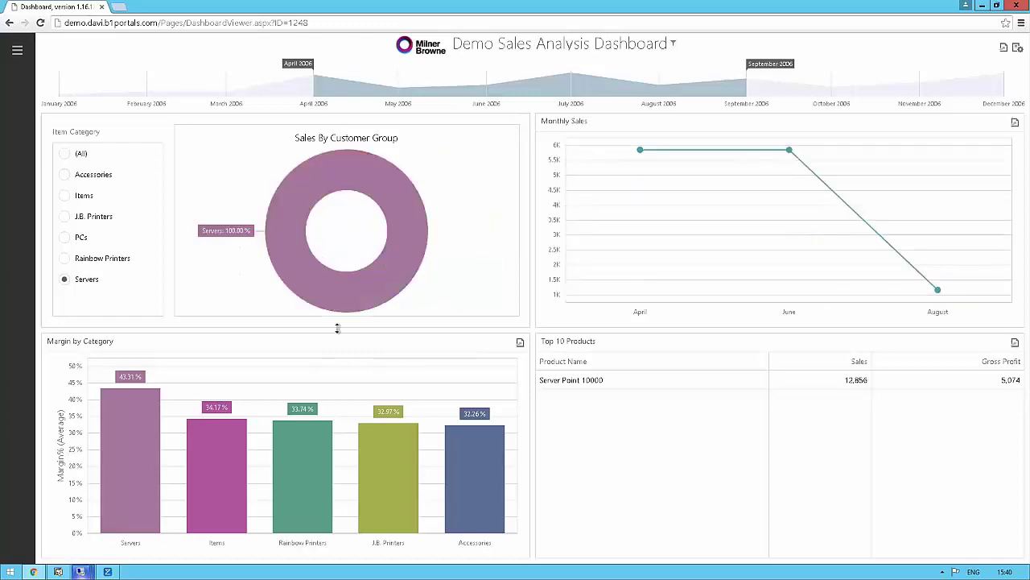
{"action": "mouse_move", "coordinate": [314, 300]}
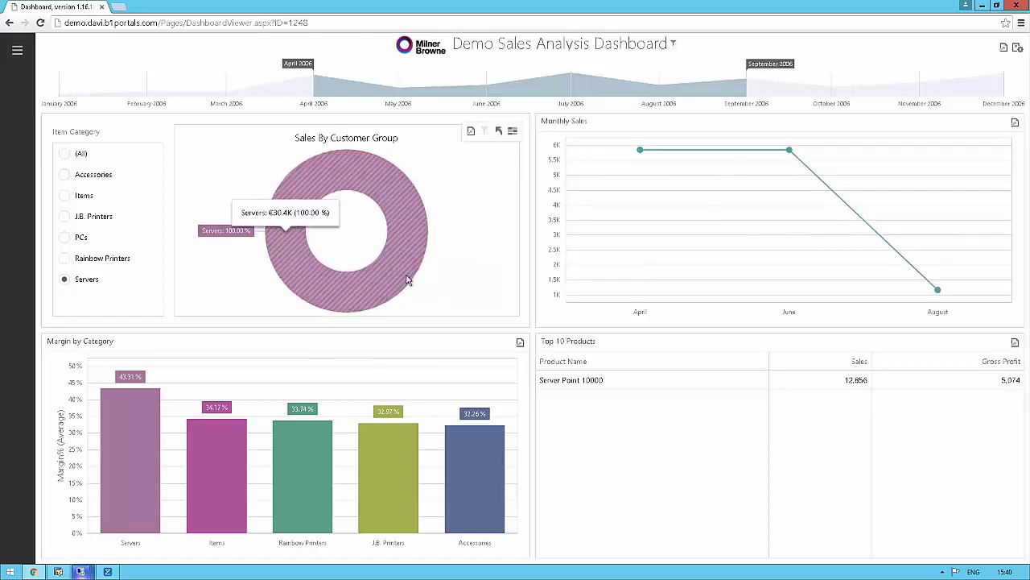
{"action": "left_click", "coordinate": [500, 134]}
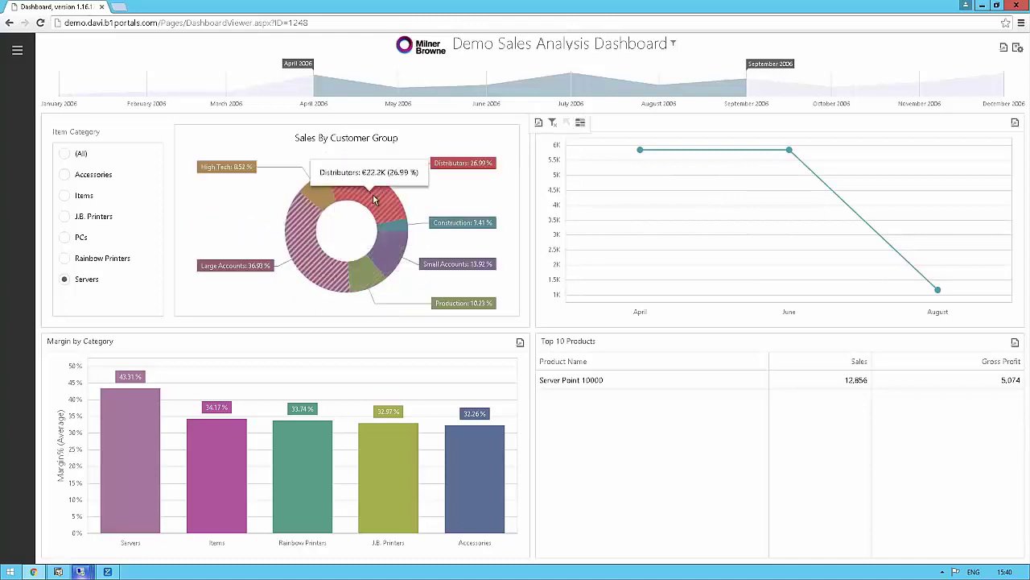
{"action": "left_click", "coordinate": [372, 199]}
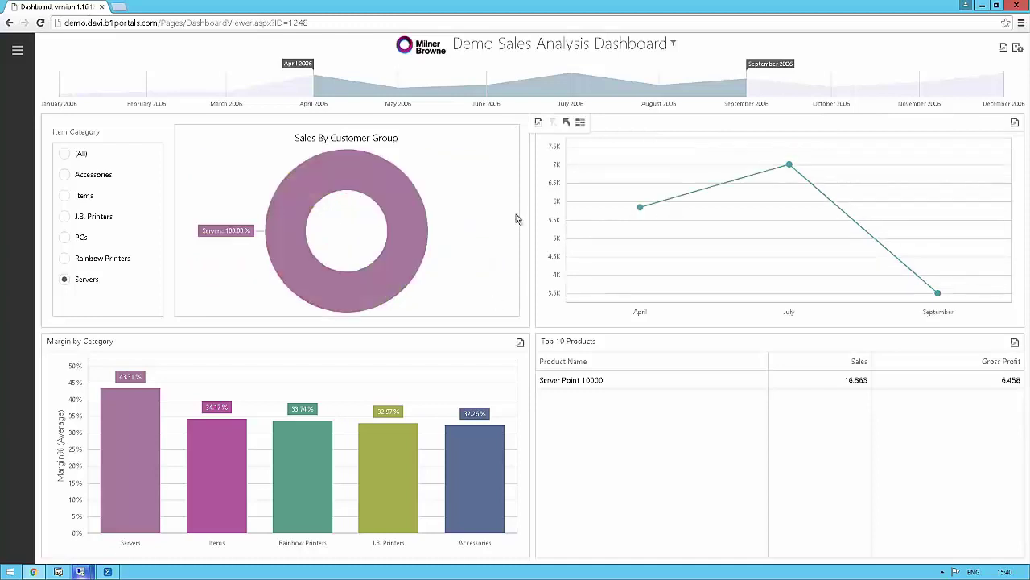
Step: Minimize the browser and switch back to DaVi Designer with the Sales Analysis Dashboard
{"action": "mouse_move", "coordinate": [397, 487]}
{"action": "left_click", "coordinate": [983, 6]}
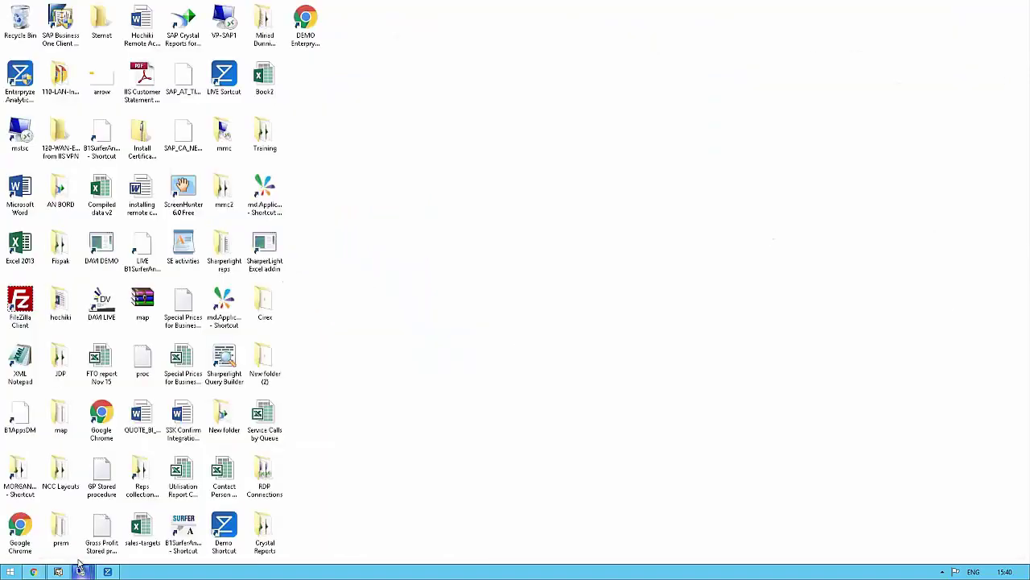
{"action": "left_click", "coordinate": [109, 572]}
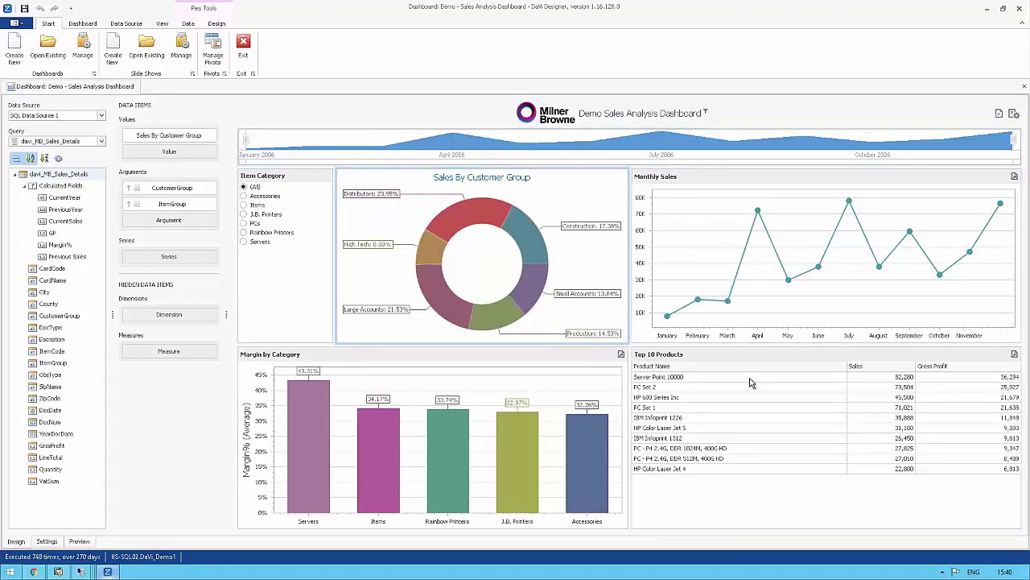
Step: Examine the data items behind the Monthly Sales and Margin by Category charts and the available query fields such as CurrentYear
{"action": "left_click", "coordinate": [679, 183]}
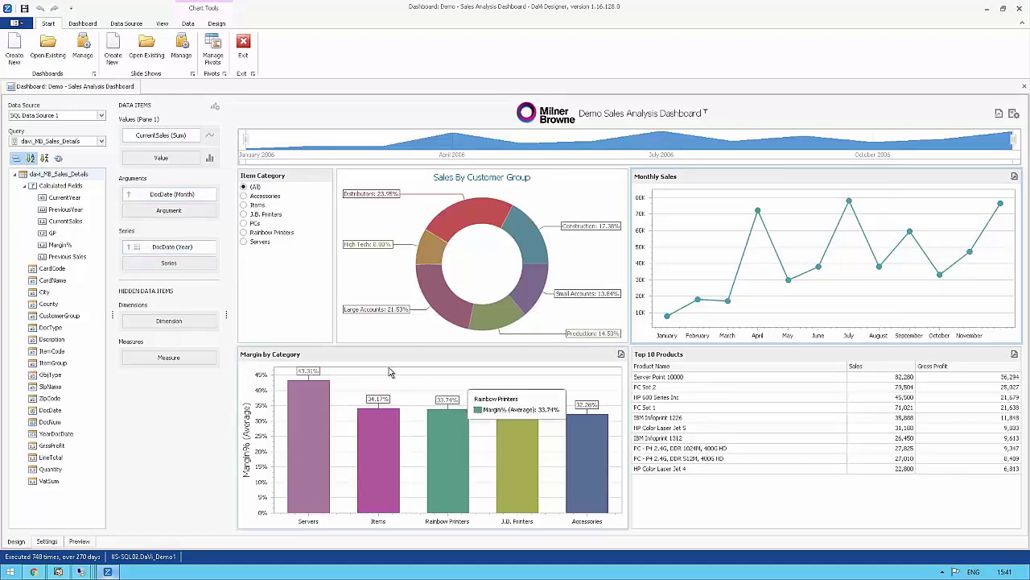
{"action": "left_click", "coordinate": [313, 359]}
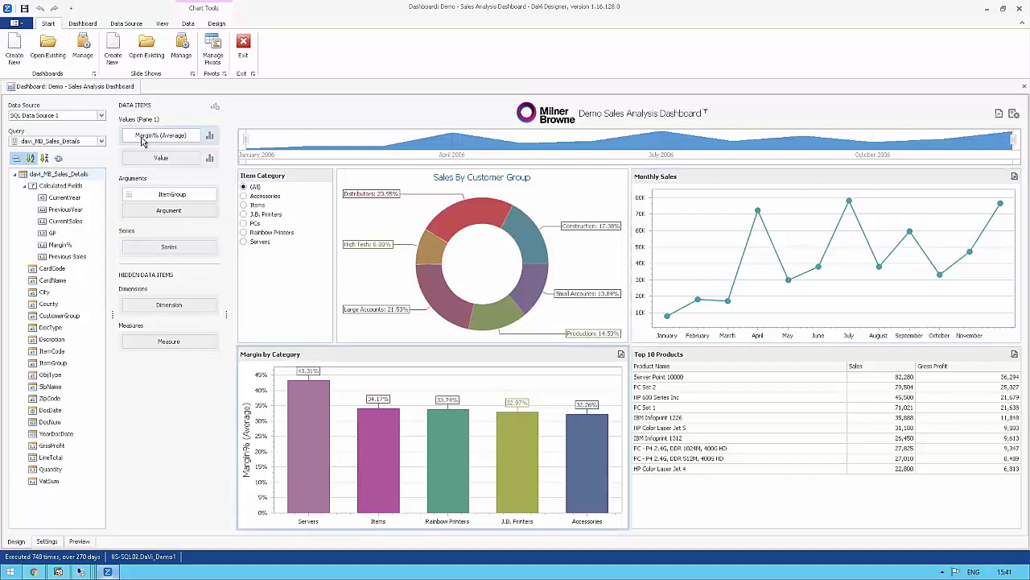
{"action": "mouse_move", "coordinate": [177, 142]}
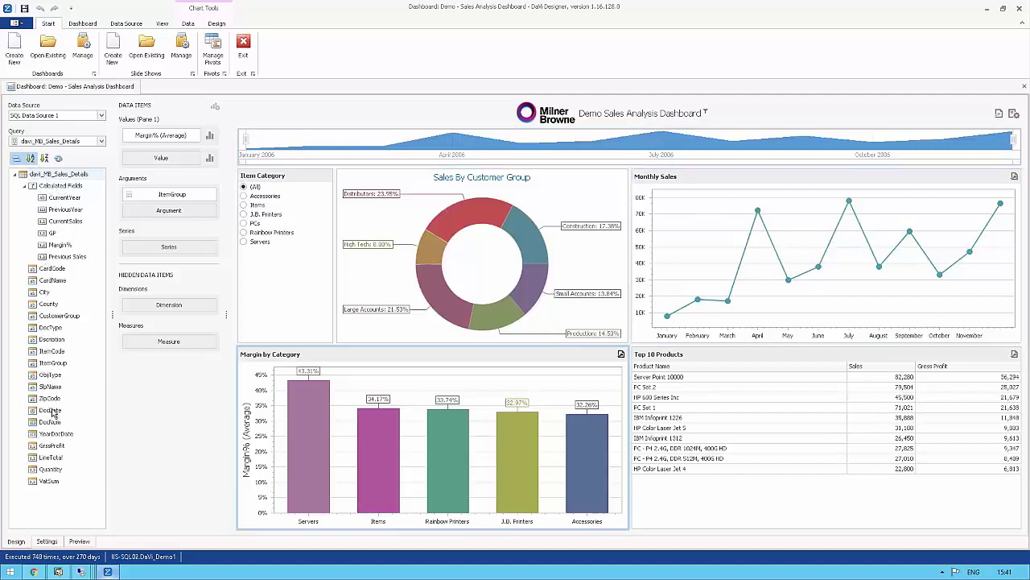
{"action": "left_click", "coordinate": [60, 199]}
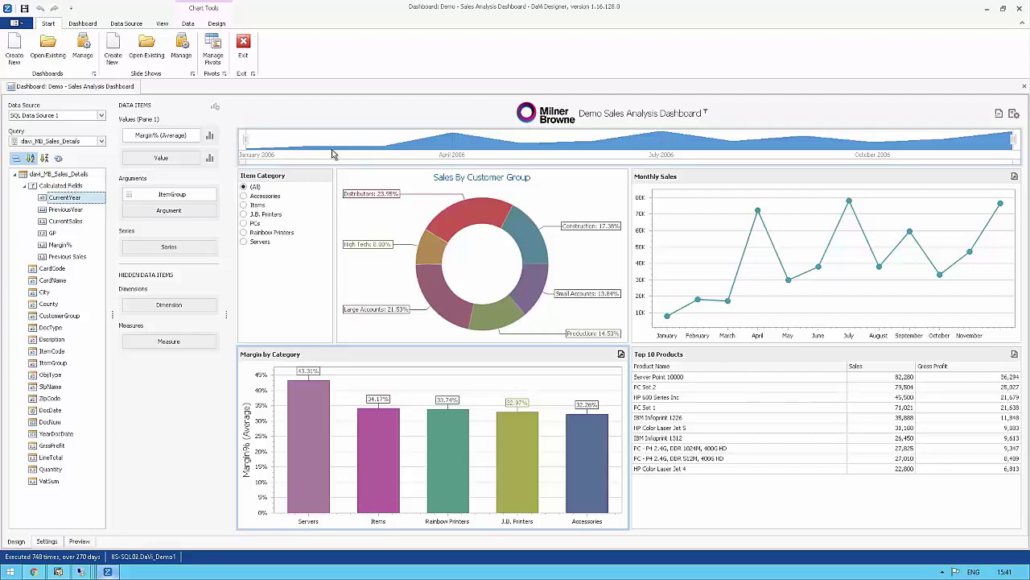
Step: Check the column type options of the Dscription column in the Top 10 Products grid and cancel without changes
{"action": "left_click", "coordinate": [719, 354]}
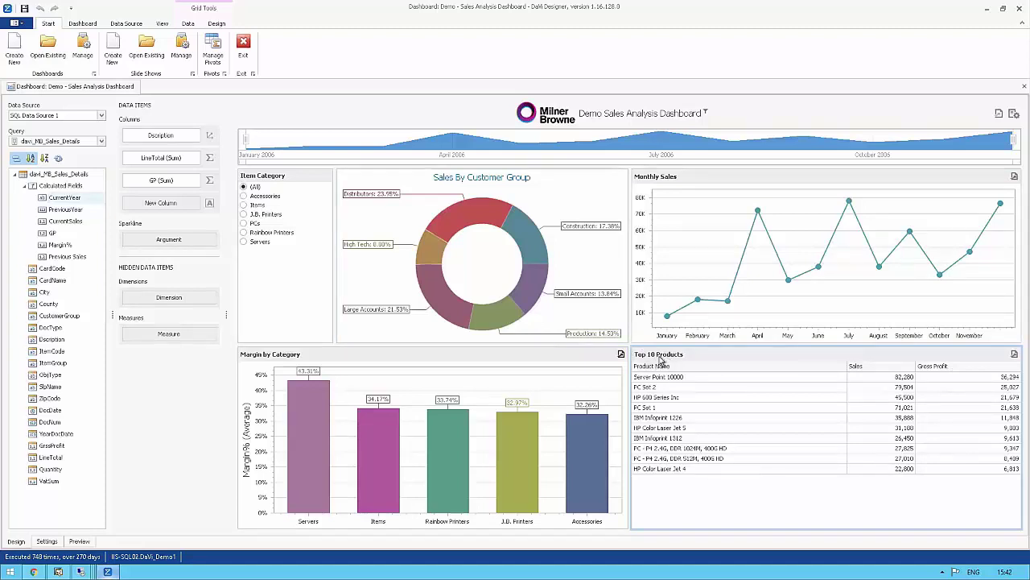
{"action": "left_click", "coordinate": [208, 135]}
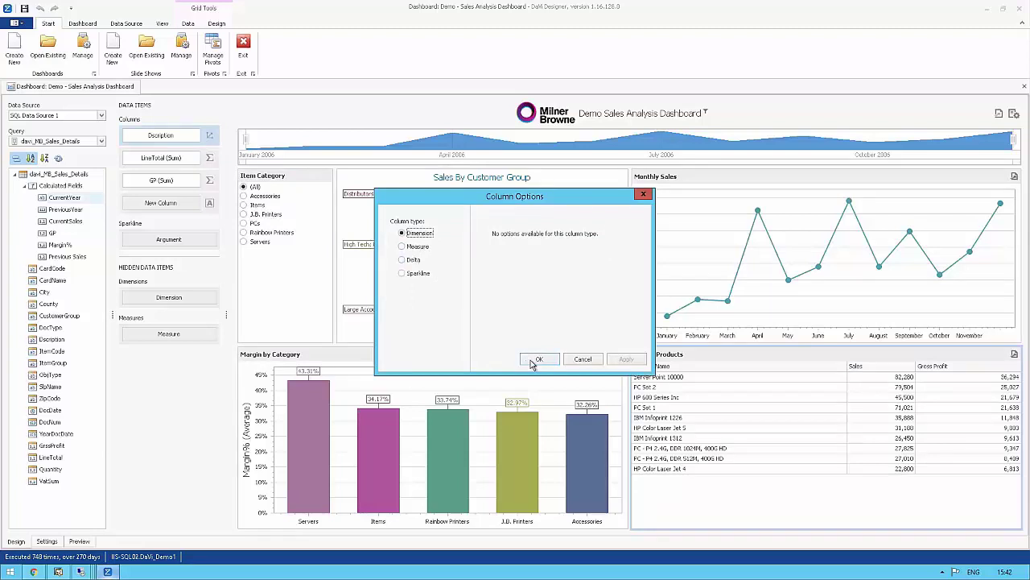
{"action": "left_click", "coordinate": [583, 359]}
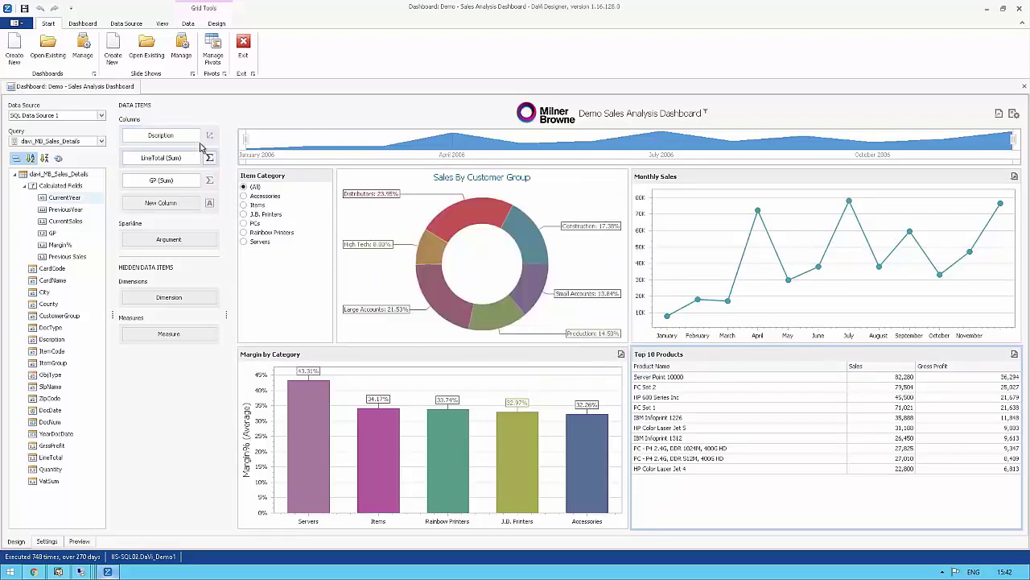
Step: Open the Top N settings of the Dscription column in the Top 10 Products grid and disable the limit
{"action": "left_click", "coordinate": [195, 136]}
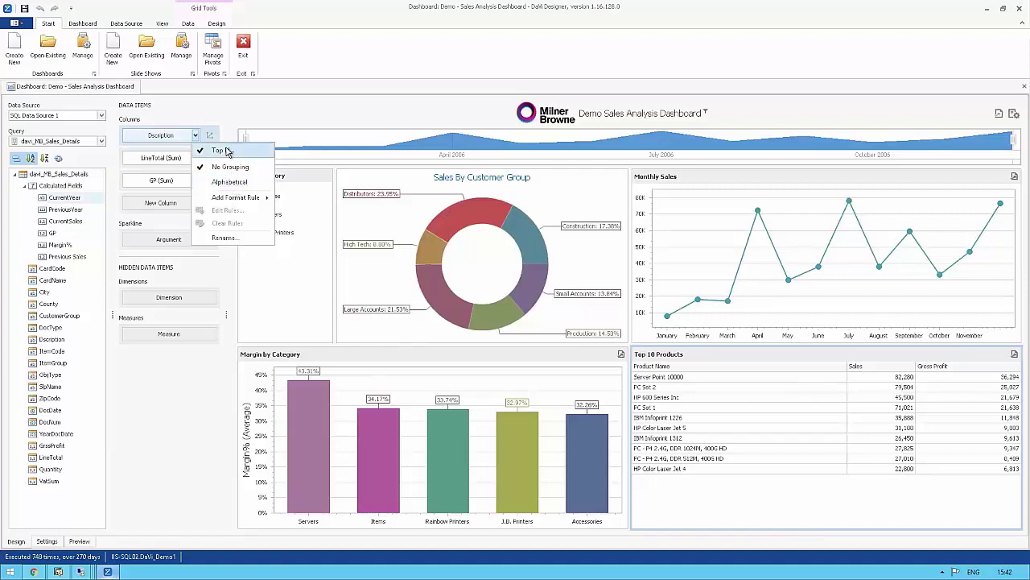
{"action": "left_click", "coordinate": [227, 151]}
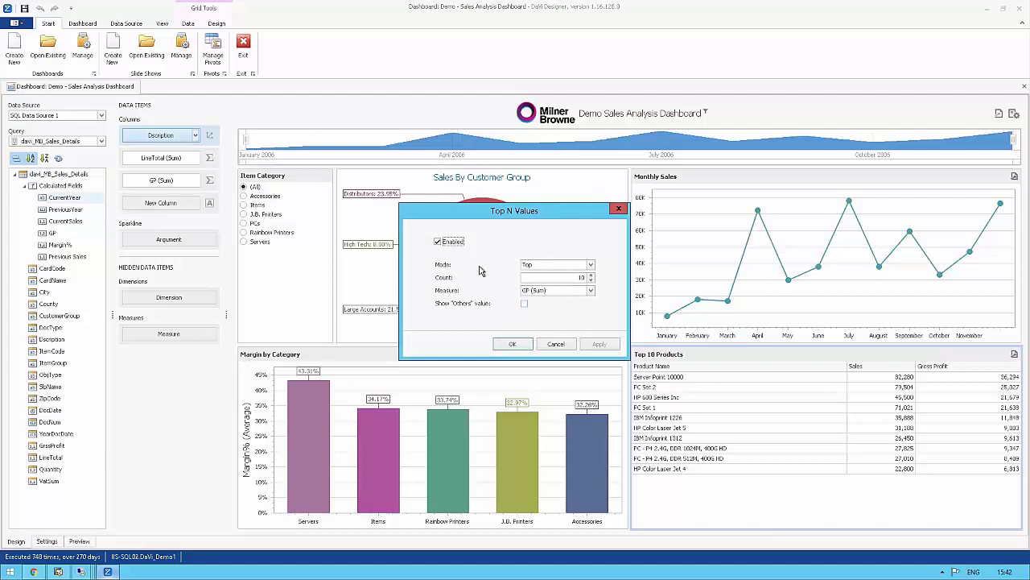
{"action": "left_click", "coordinate": [438, 243]}
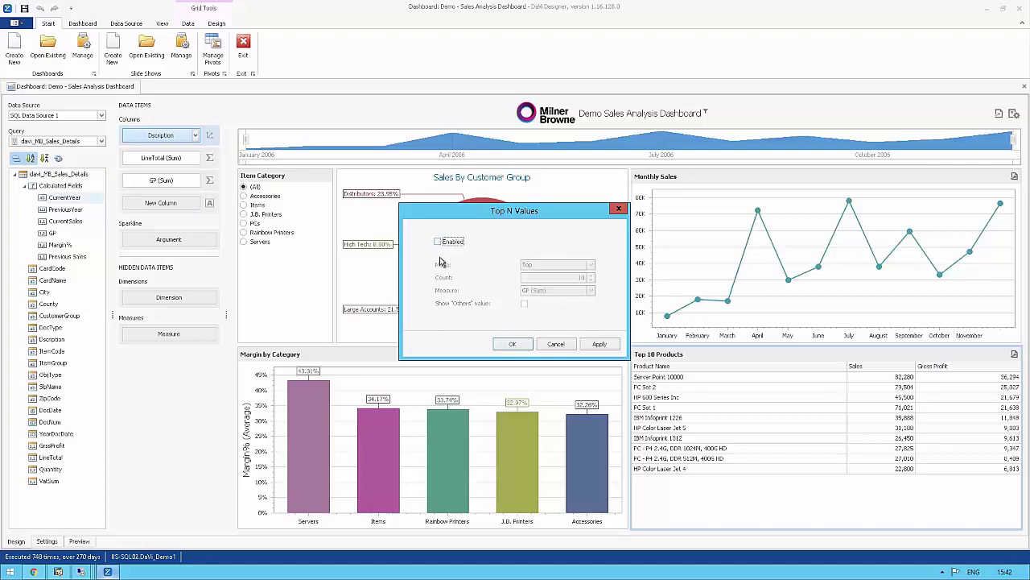
{"action": "left_click", "coordinate": [512, 345]}
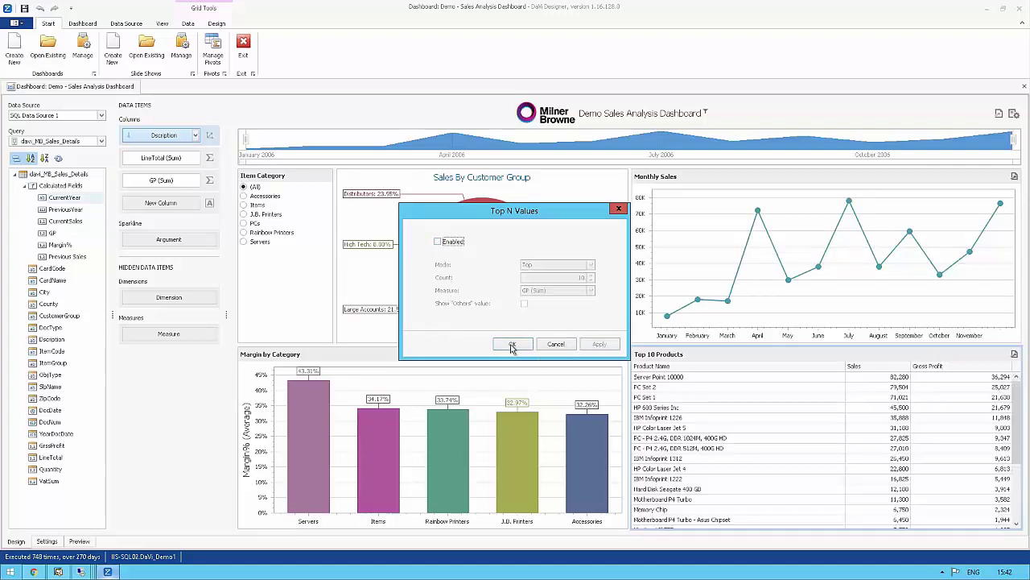
Step: Re-enable Top N for the Dscription column with a count of 20 and apply it
{"action": "left_click", "coordinate": [448, 243]}
{"action": "left_click", "coordinate": [581, 277]}
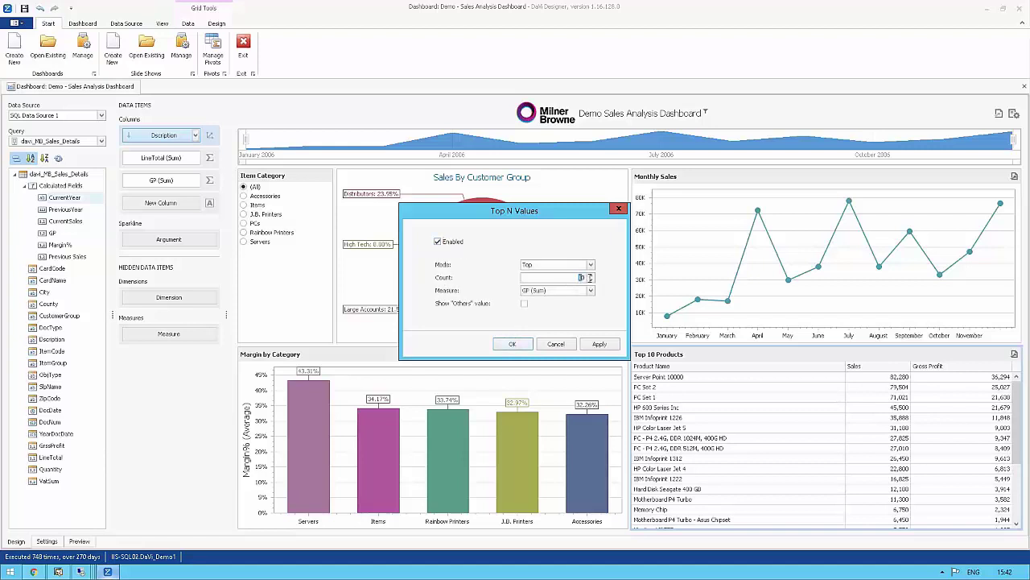
{"action": "type", "text": "20"}
{"action": "left_click", "coordinate": [615, 351]}
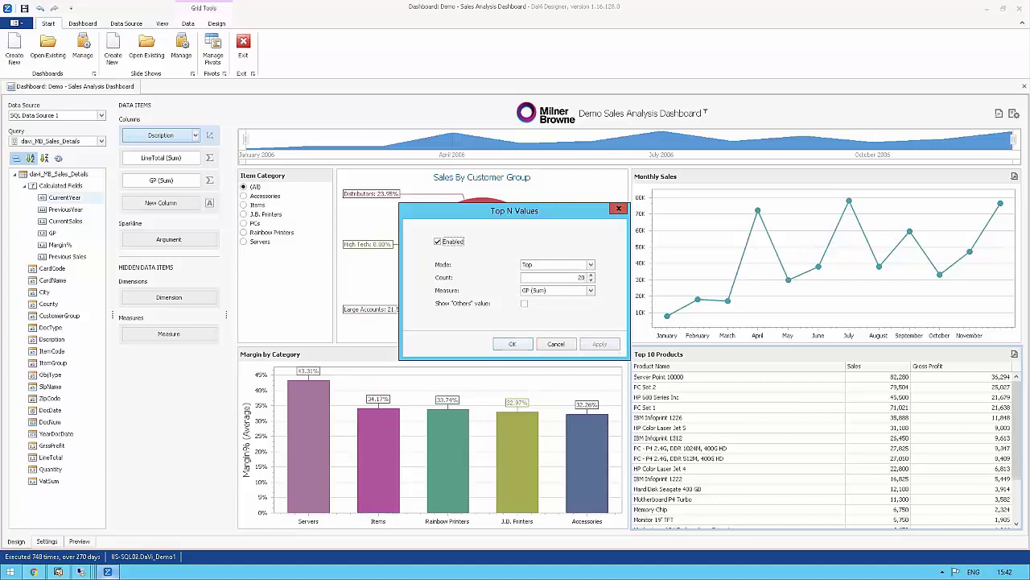
Step: Confirm the Top N settings and open the Demo - Financial Analysis Dashboard in the designer
{"action": "left_click", "coordinate": [512, 344]}
{"action": "left_click", "coordinate": [423, 527]}
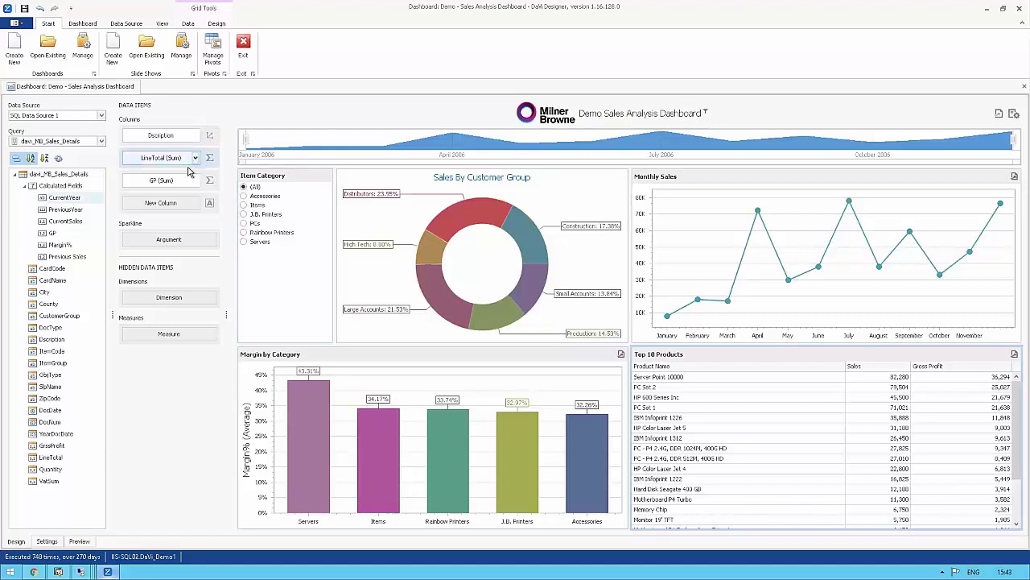
{"action": "left_click", "coordinate": [50, 54]}
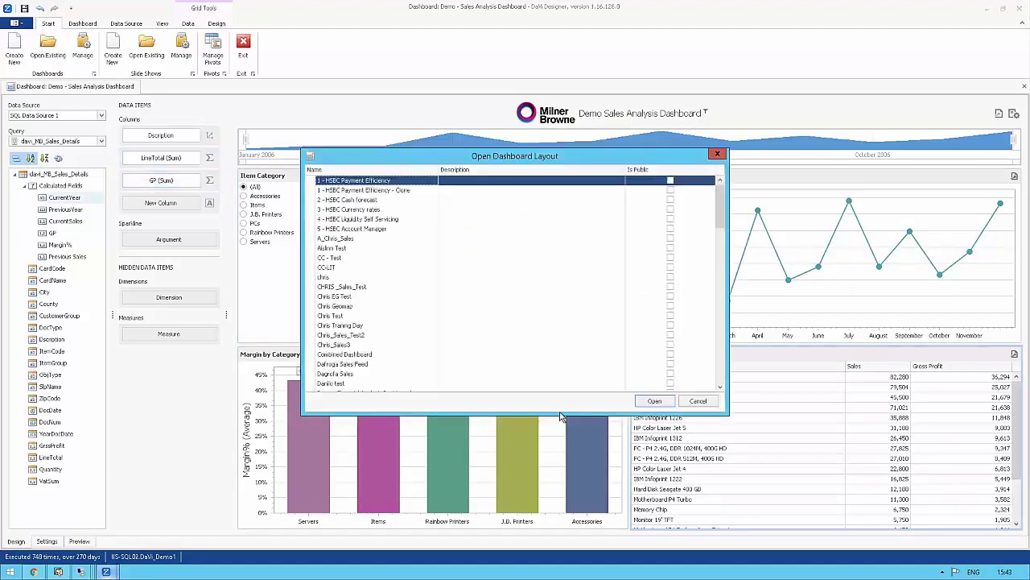
{"action": "left_click_drag", "start_coordinate": [719, 216], "coordinate": [720, 259]}
{"action": "scroll", "coordinate": [386, 193], "scroll_direction": "down", "scroll_amount": 1}
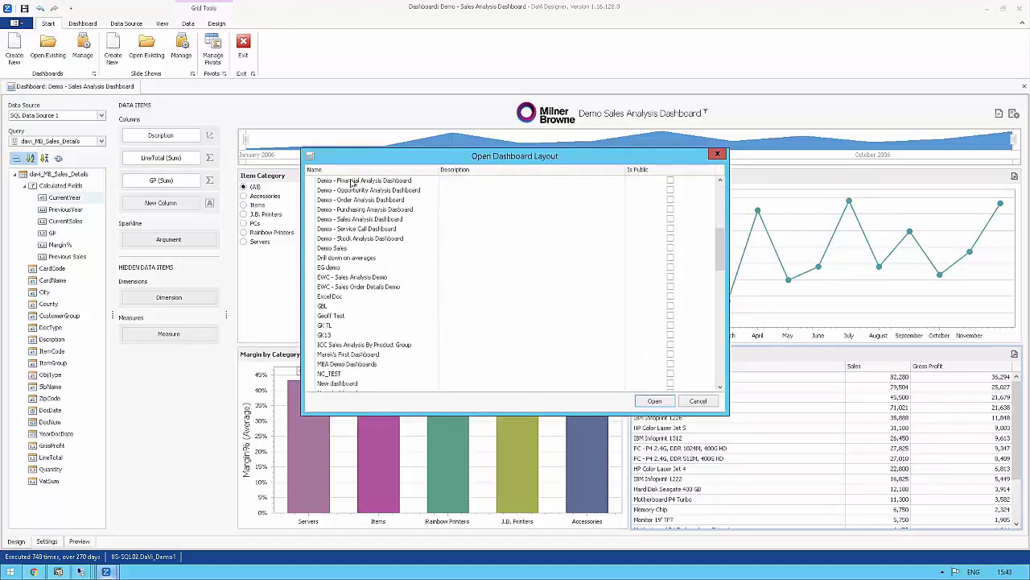
{"action": "left_click", "coordinate": [352, 183]}
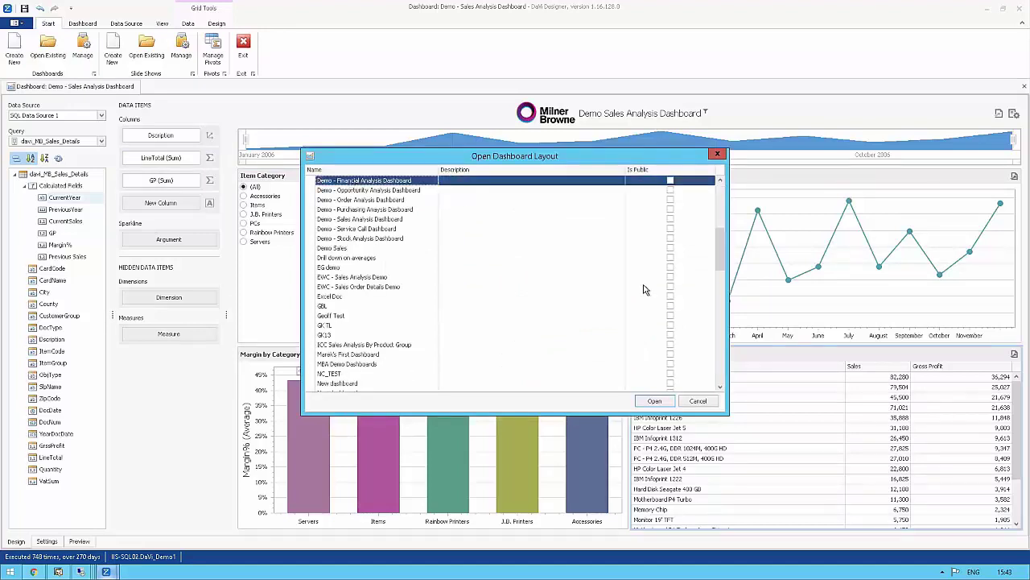
{"action": "left_click", "coordinate": [657, 401]}
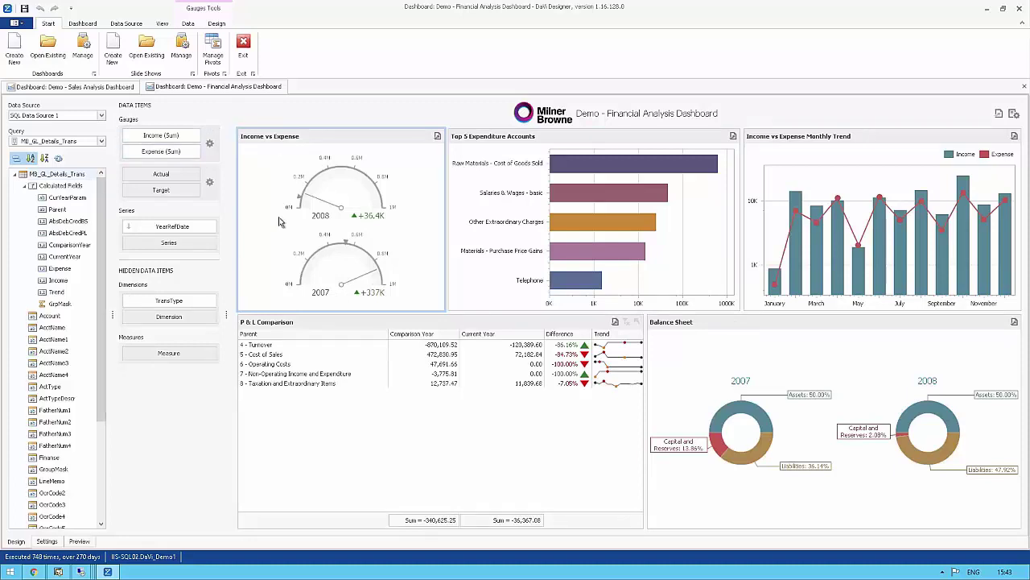
Step: Examine the data items behind the Top 5 Expenditure Accounts chart, Income vs Expense Monthly Trend chart and P & L Comparison grid
{"action": "left_click", "coordinate": [506, 139]}
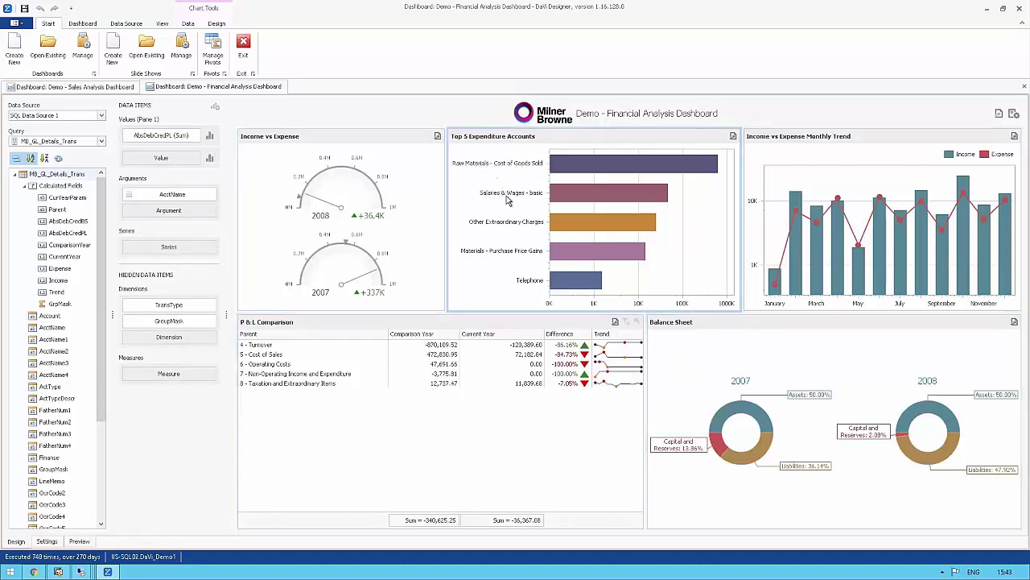
{"action": "left_click", "coordinate": [791, 139]}
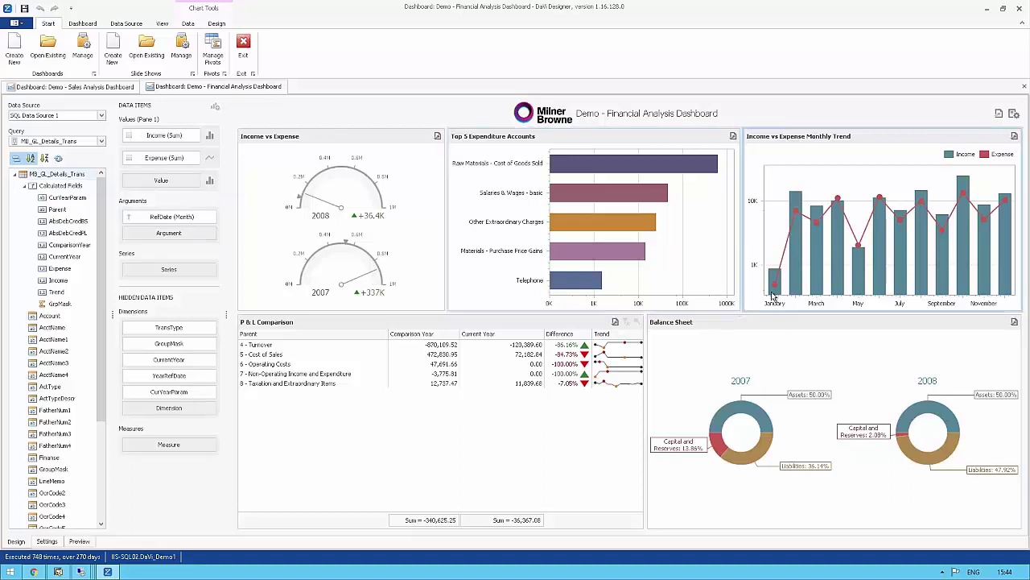
{"action": "mouse_move", "coordinate": [797, 218]}
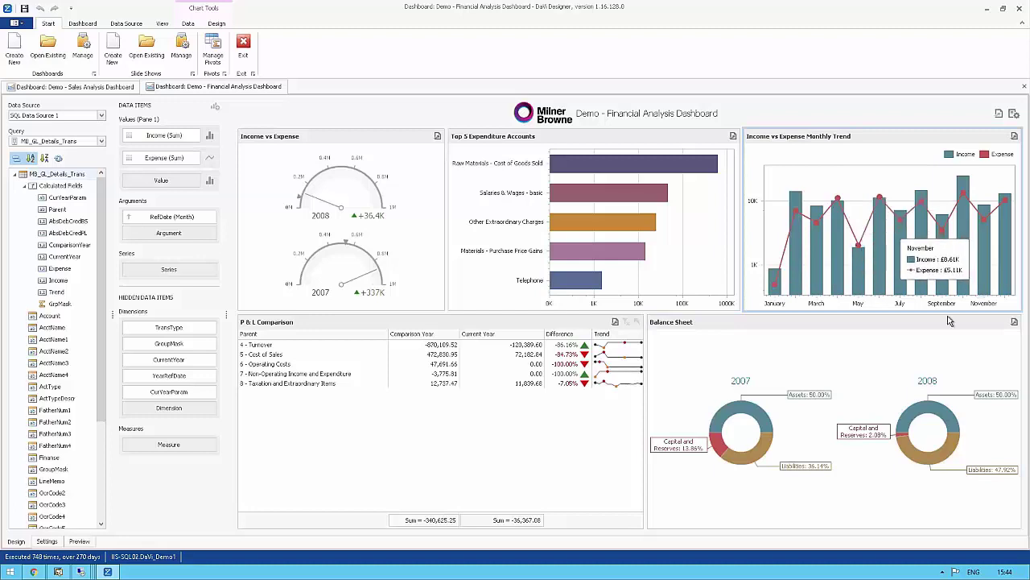
{"action": "left_click", "coordinate": [278, 327]}
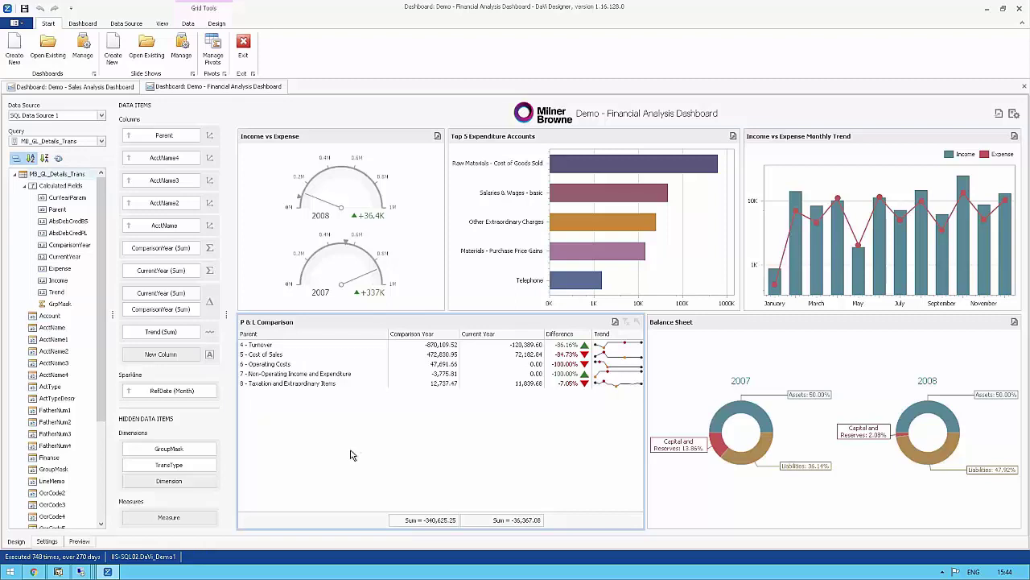
Step: Filter the dashboard by Turnover in P & L Comparison, and replace it with Operating Costs through Taxation and Extraordinary Items
{"action": "left_click", "coordinate": [312, 396]}
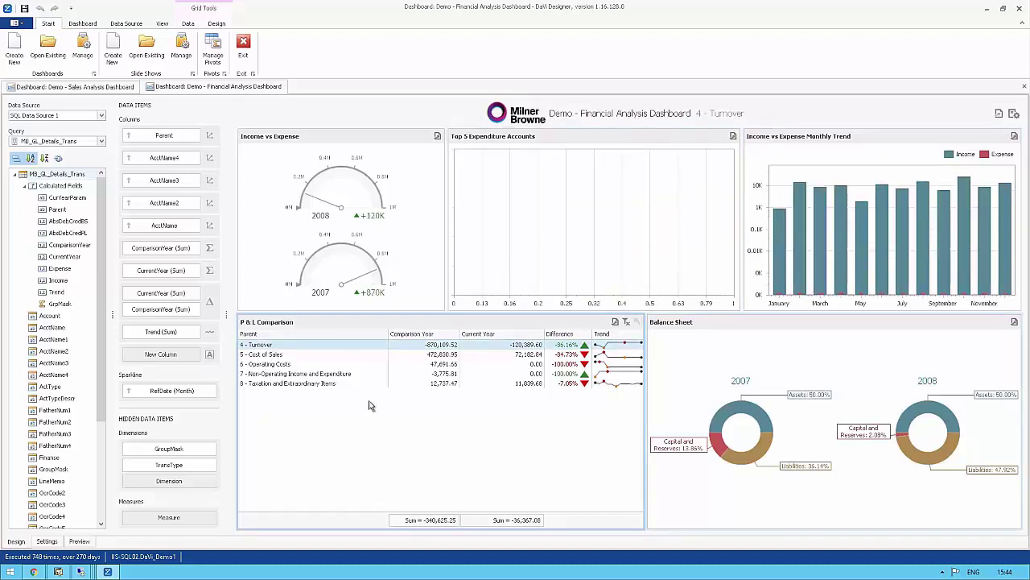
{"action": "left_click", "coordinate": [266, 366]}
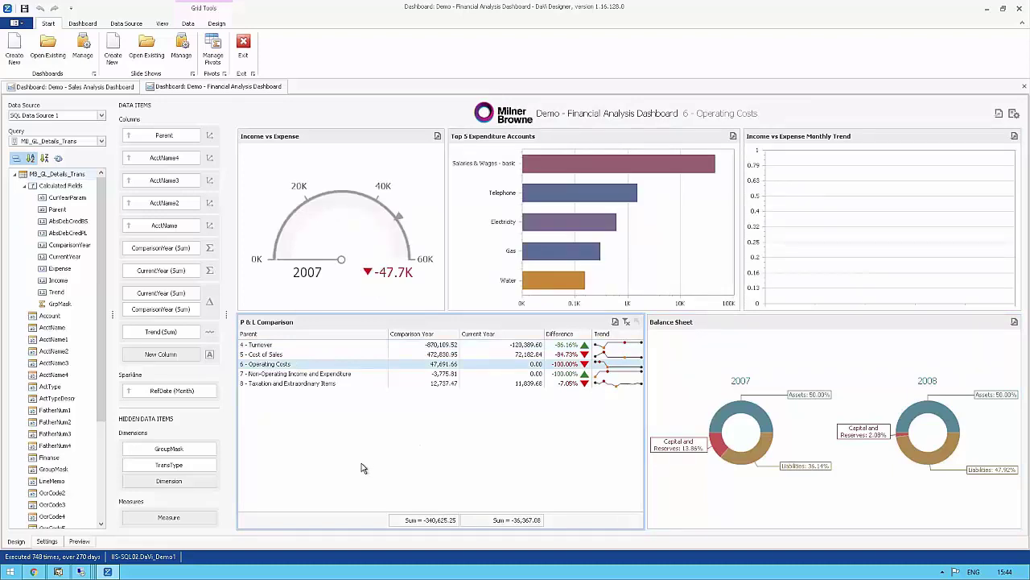
{"action": "left_click", "coordinate": [296, 385], "text": "ctrl"}
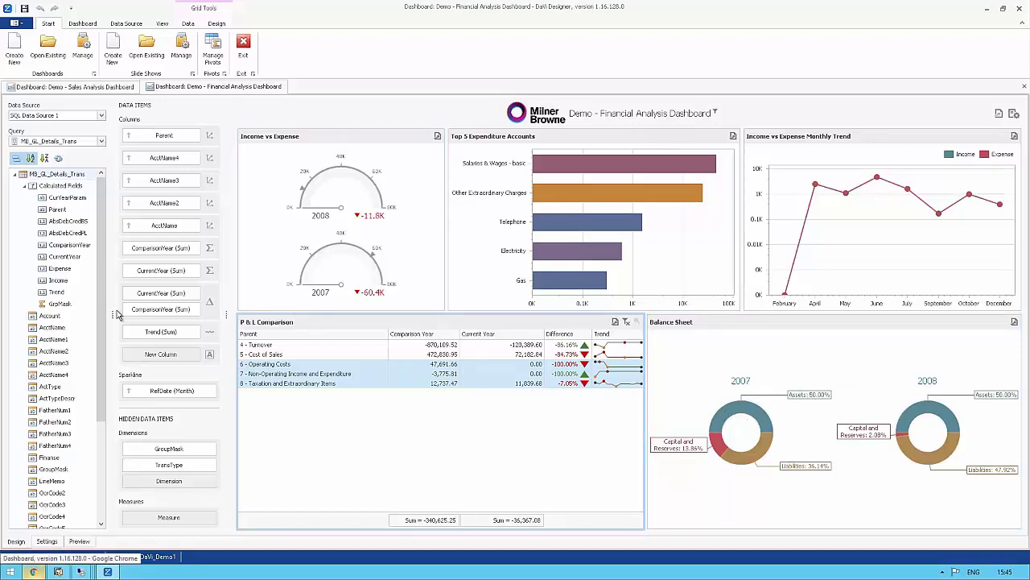
Step: Switch to the web portal in Chrome and open the Demo - Financial Analysis Dashboard there
{"action": "left_click", "coordinate": [33, 571]}
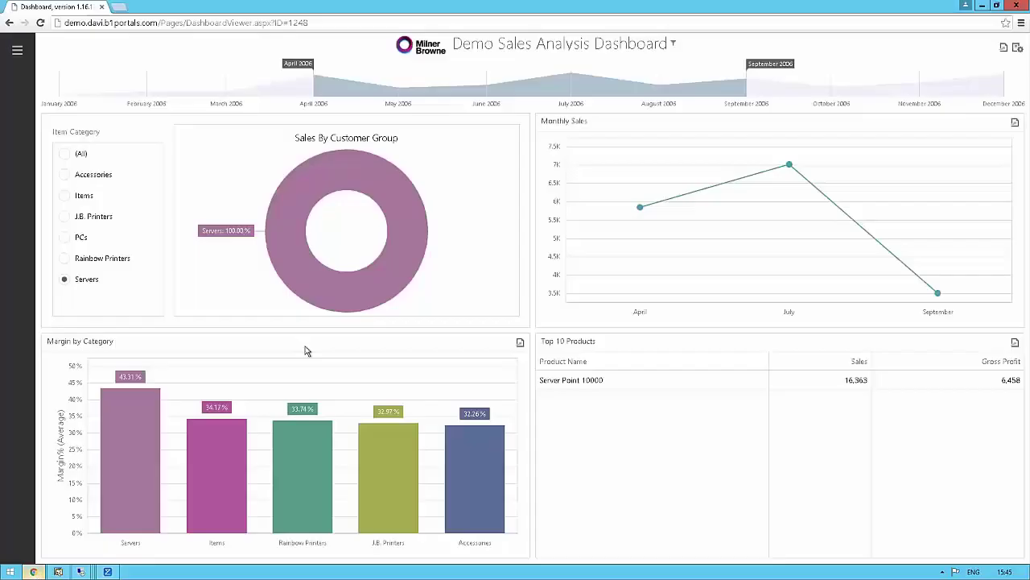
{"action": "left_click", "coordinate": [16, 50]}
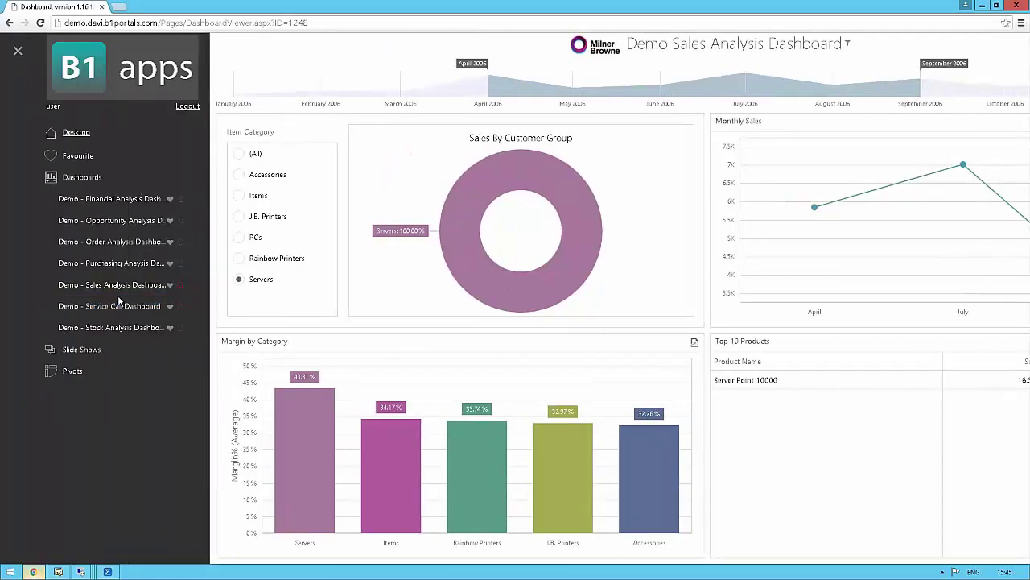
{"action": "left_click", "coordinate": [111, 198]}
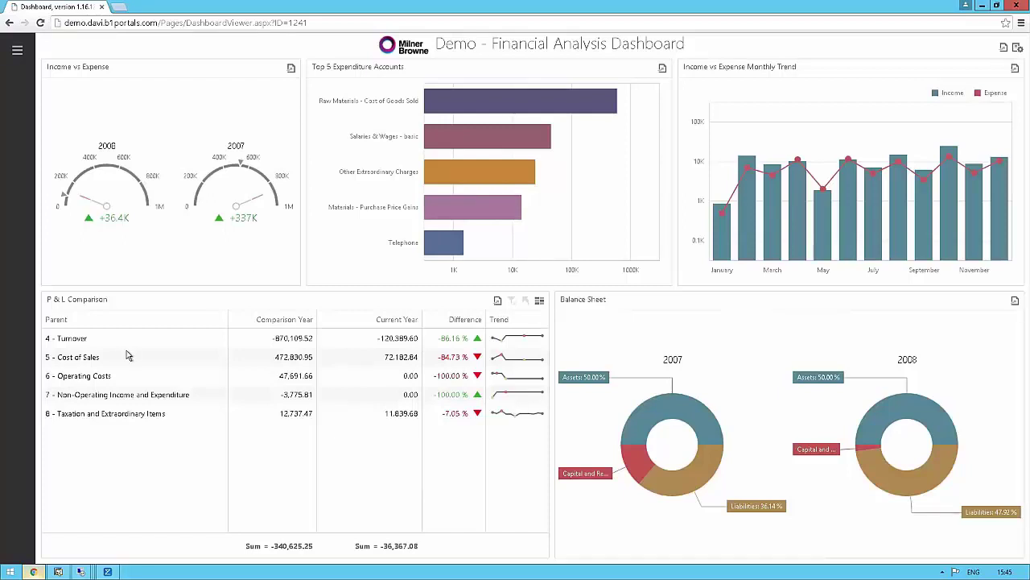
Step: Filter by Cost of Sales in P & L Comparison, and add Operating Costs, Non-Operating Income and Expenditure, and Turnover using multi-selection
{"action": "left_click", "coordinate": [74, 341]}
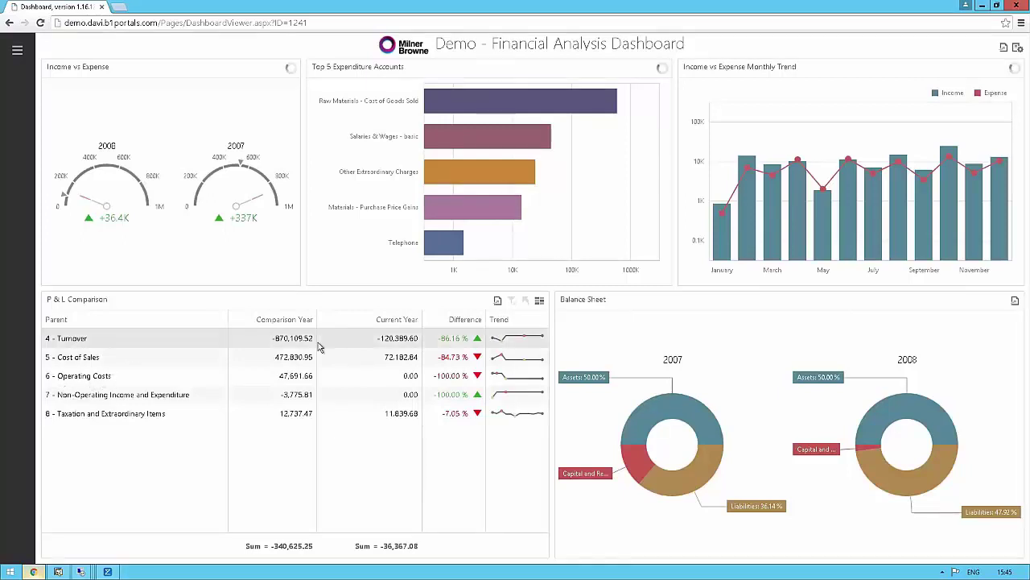
{"action": "left_click", "coordinate": [94, 356]}
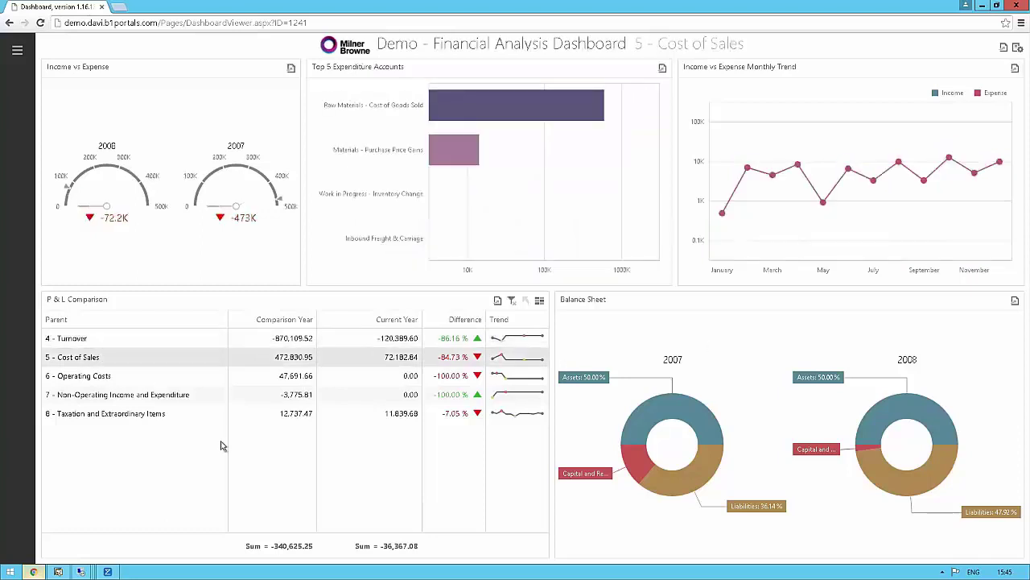
{"action": "left_click", "coordinate": [541, 301]}
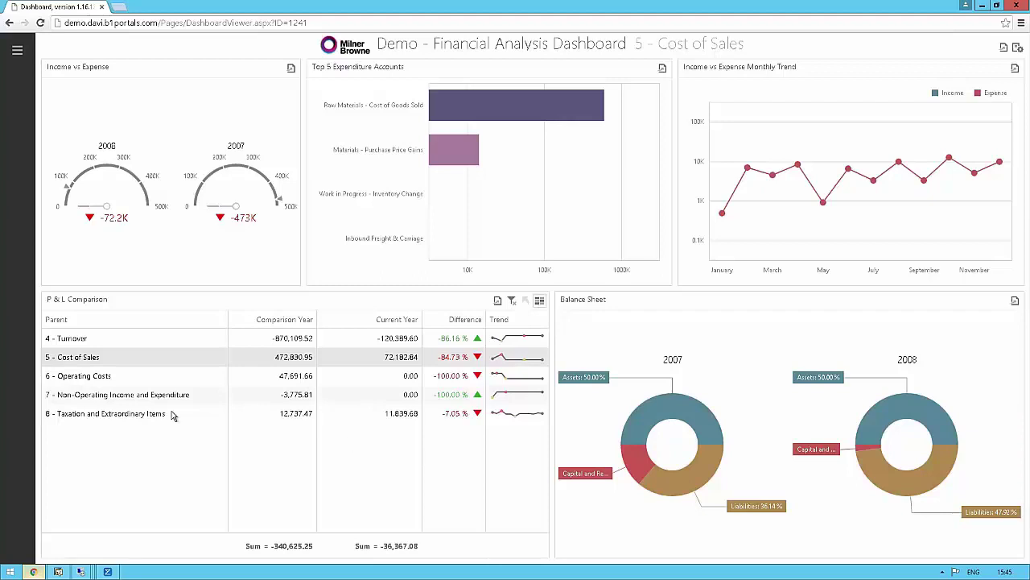
{"action": "left_click", "coordinate": [91, 379]}
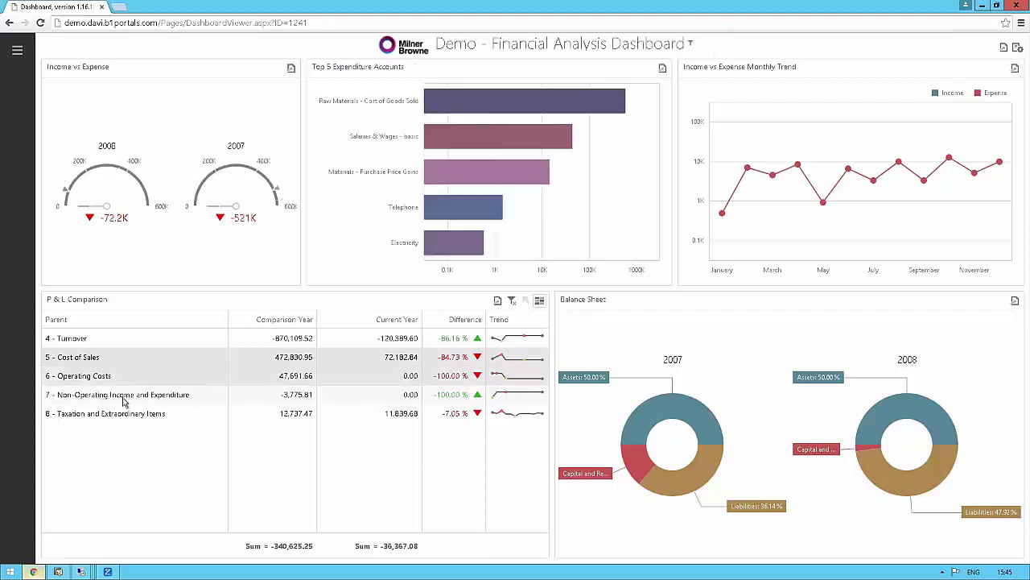
{"action": "left_click", "coordinate": [152, 399]}
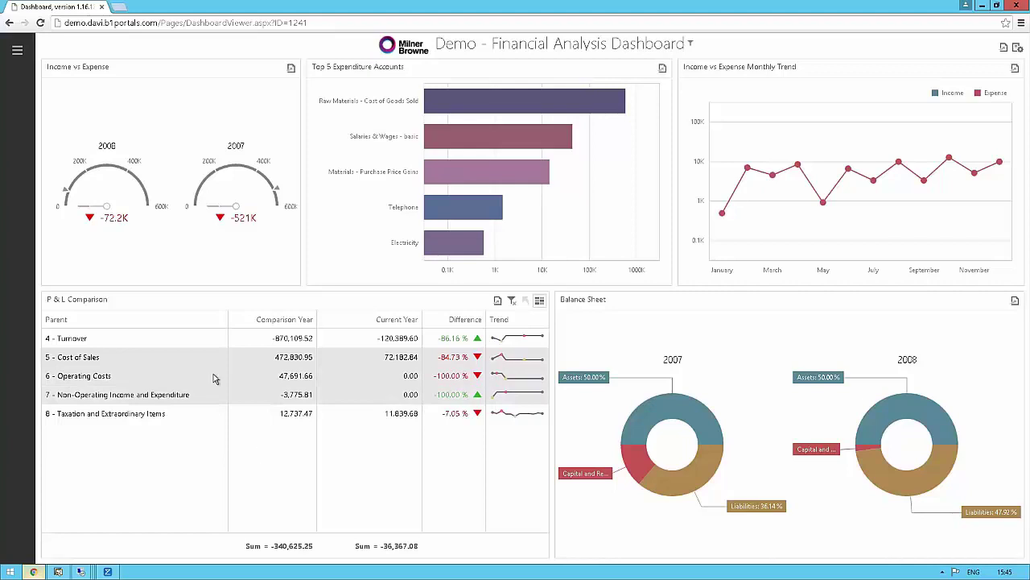
{"action": "left_click", "coordinate": [109, 340]}
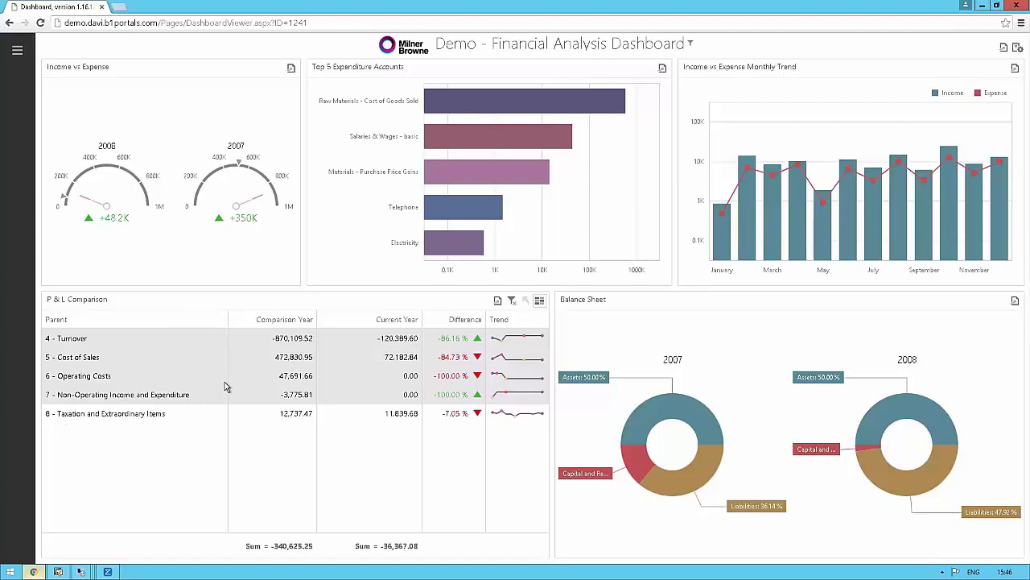
Step: Check the export options of the P & L Comparison grid, the Income vs Expense Monthly Trend chart and the whole dashboard
{"action": "left_click", "coordinate": [498, 301]}
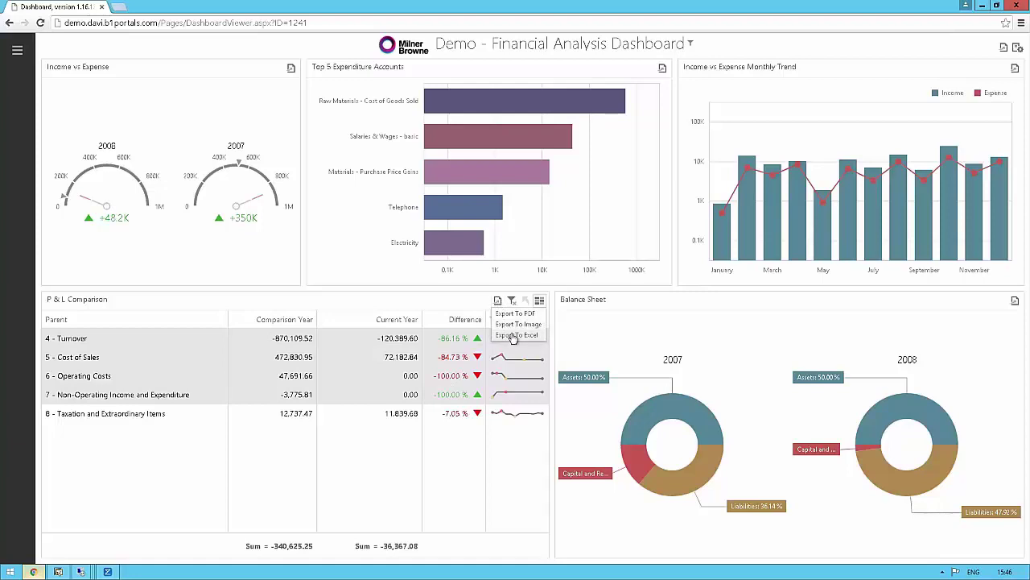
{"action": "left_click", "coordinate": [1015, 71]}
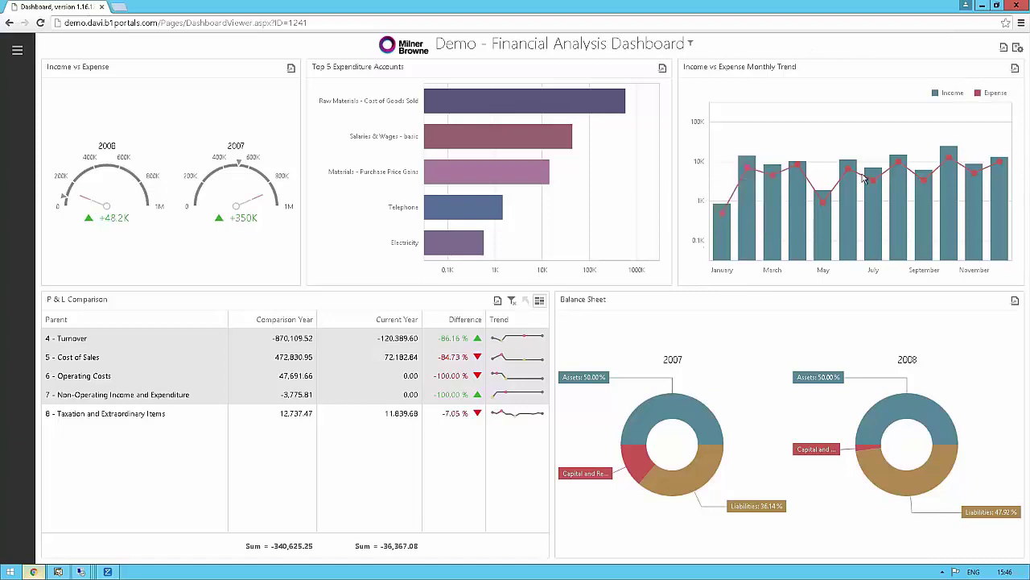
{"action": "left_click", "coordinate": [1004, 49]}
Step: Open the Demo - Stock Analysis Dashboard in the portal and filter it by the J.B. Printers item group to review the warehouse figures
{"action": "left_click", "coordinate": [18, 52]}
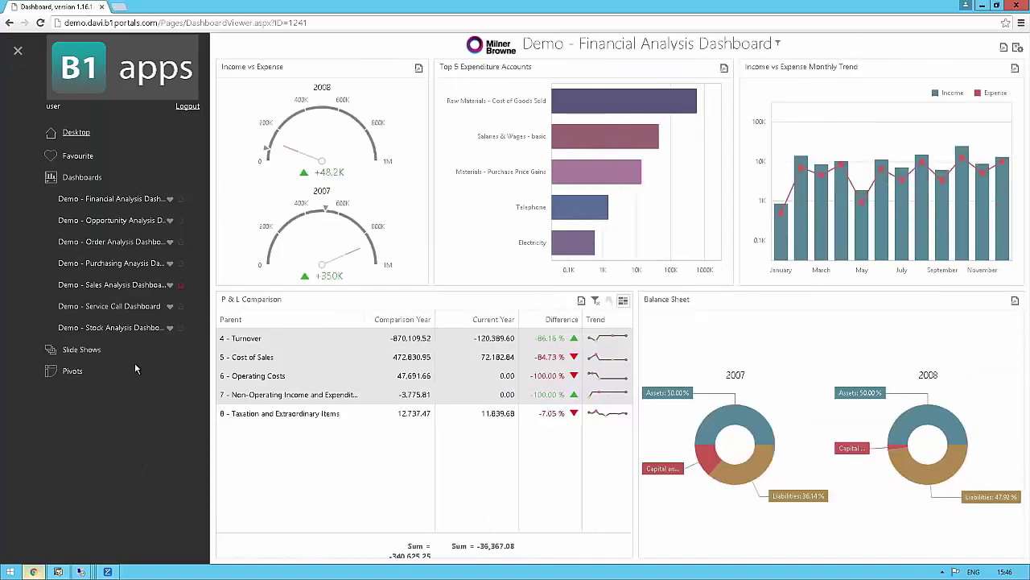
{"action": "left_click", "coordinate": [105, 329]}
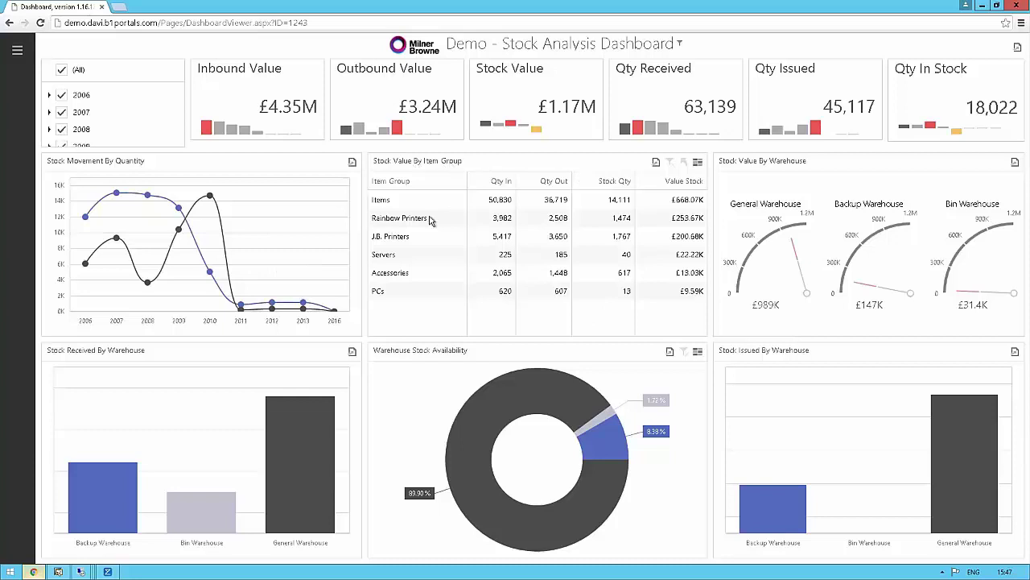
{"action": "left_click", "coordinate": [412, 238]}
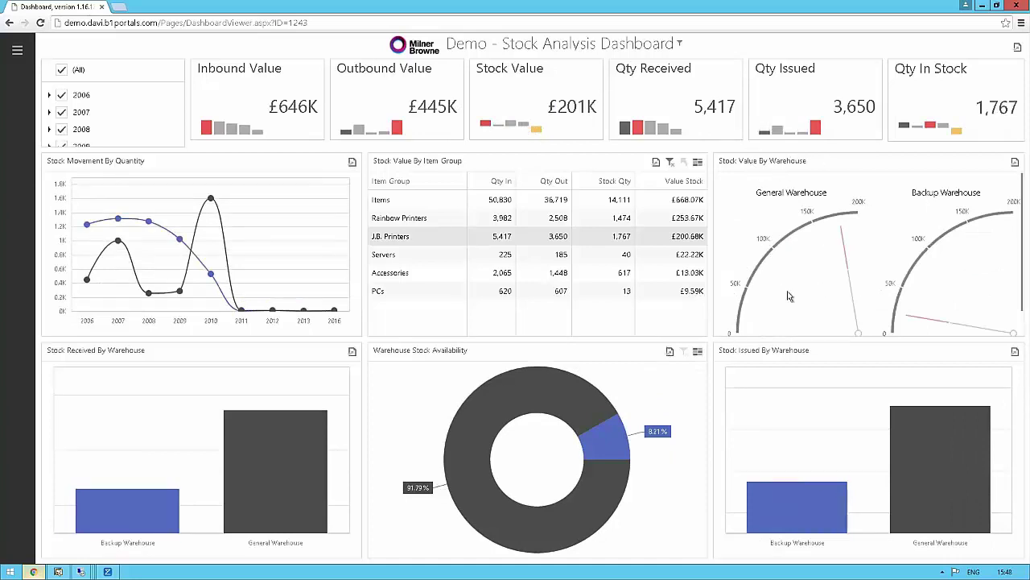
{"action": "scroll", "coordinate": [1024, 234], "scroll_direction": "down", "scroll_amount": 1}
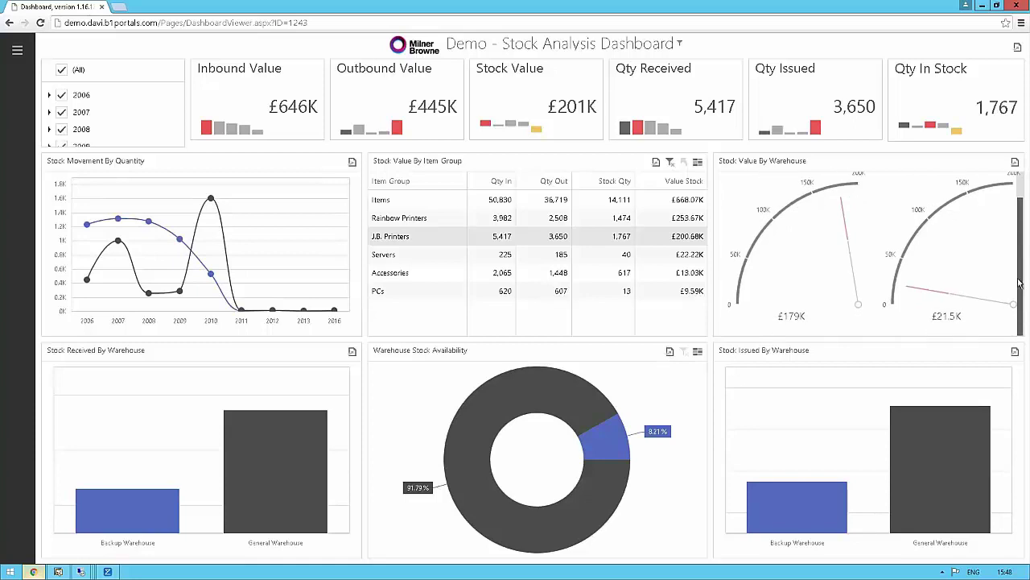
{"action": "scroll", "coordinate": [1027, 223], "scroll_direction": "up", "scroll_amount": 1}
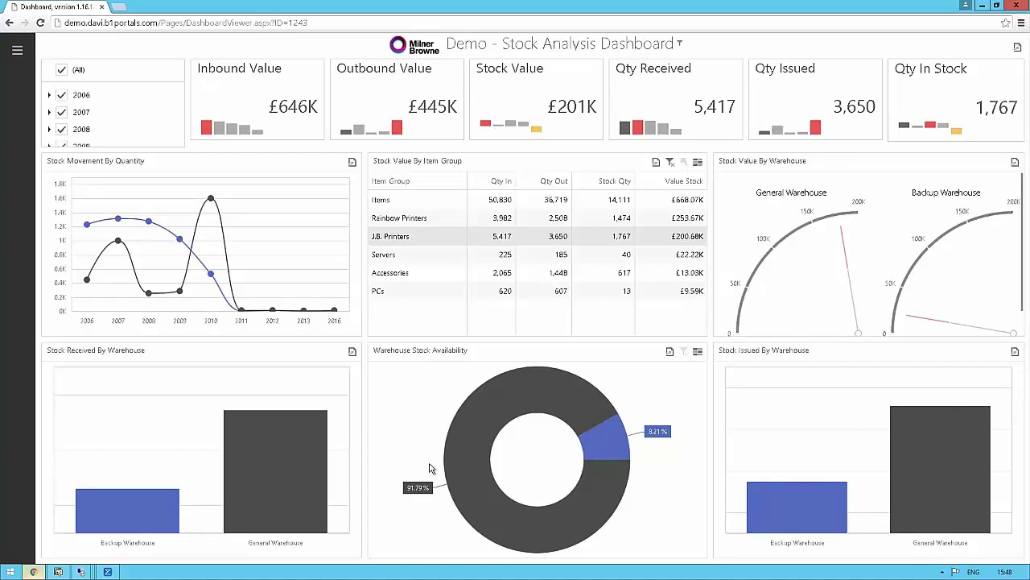
{"action": "mouse_move", "coordinate": [255, 474]}
{"action": "mouse_move", "coordinate": [972, 481]}
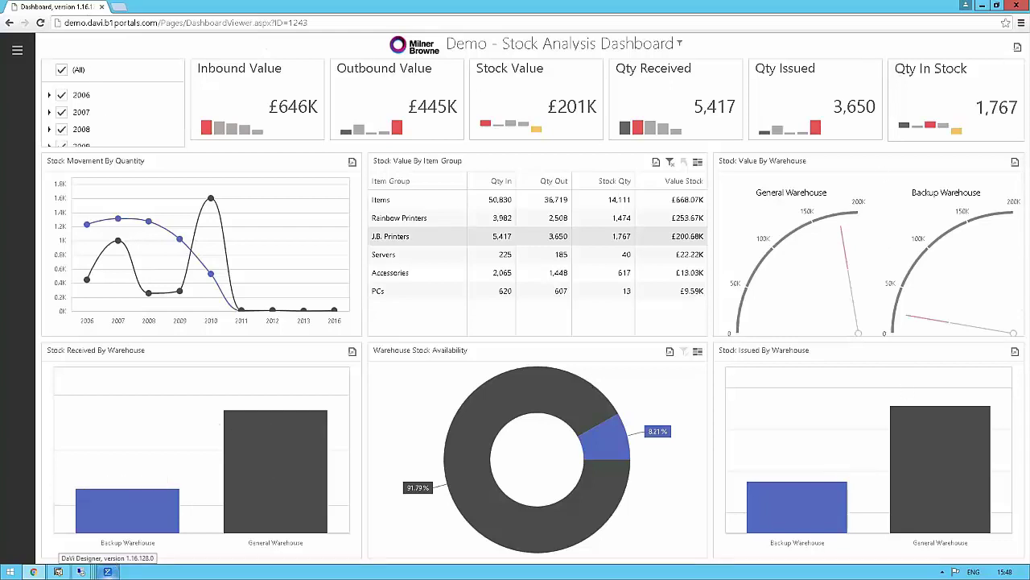
Step: Switch back to DaVi Designer and open the Demo - Stock Analysis Dashboard layout
{"action": "left_click", "coordinate": [115, 573]}
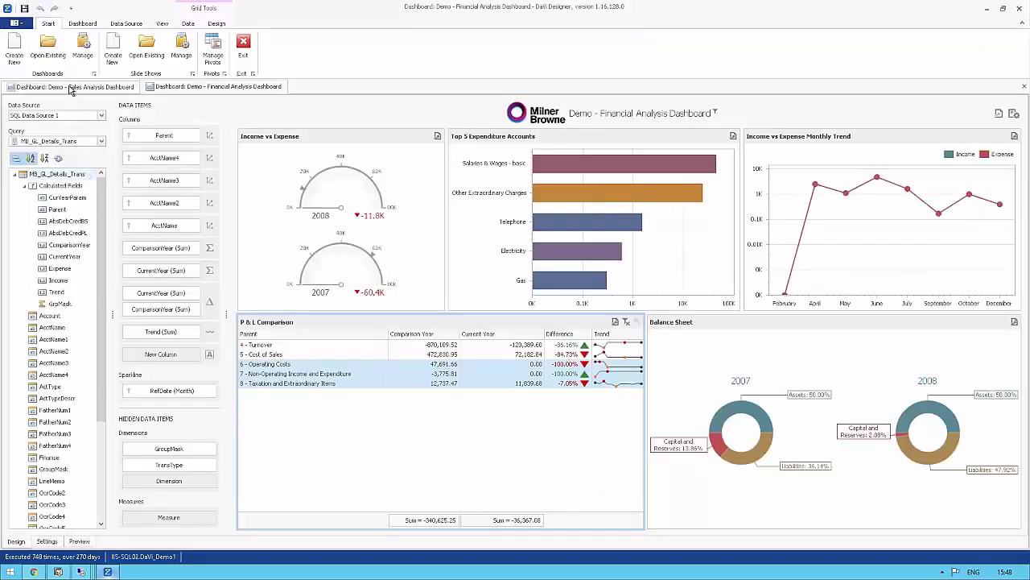
{"action": "left_click", "coordinate": [58, 56]}
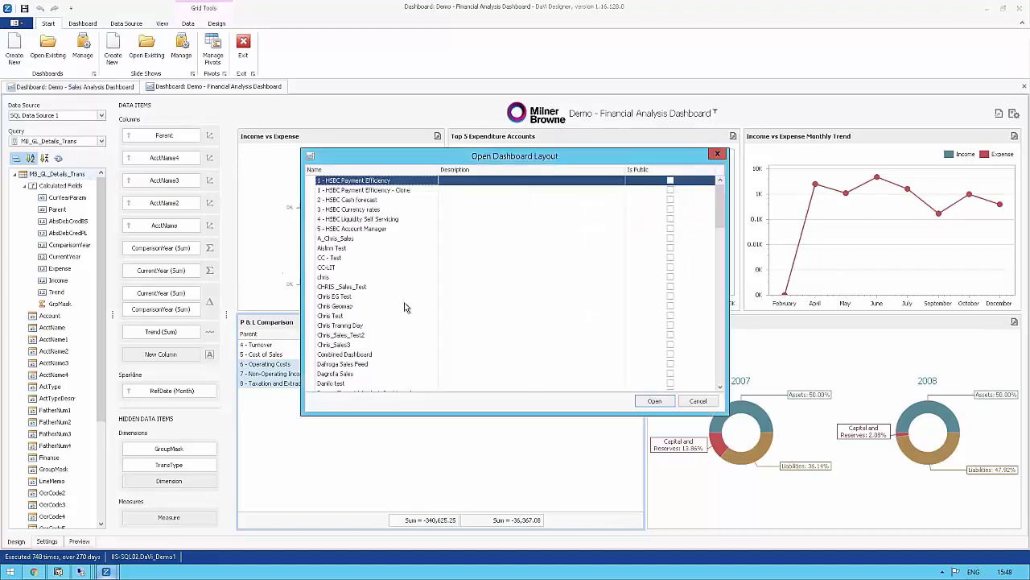
{"action": "left_click_drag", "start_coordinate": [720, 203], "coordinate": [718, 240]}
{"action": "left_click", "coordinate": [376, 268]}
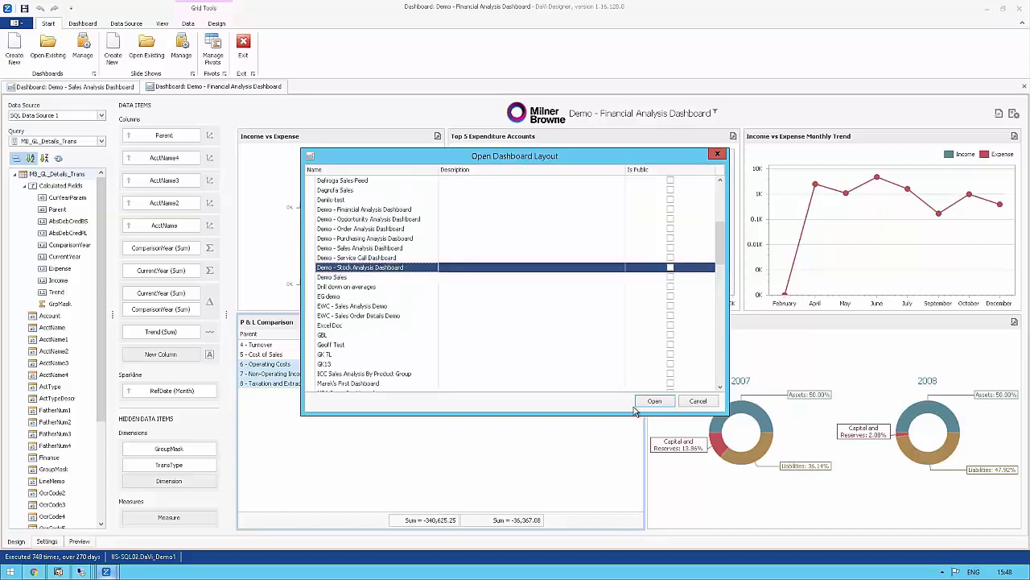
{"action": "left_click", "coordinate": [663, 403]}
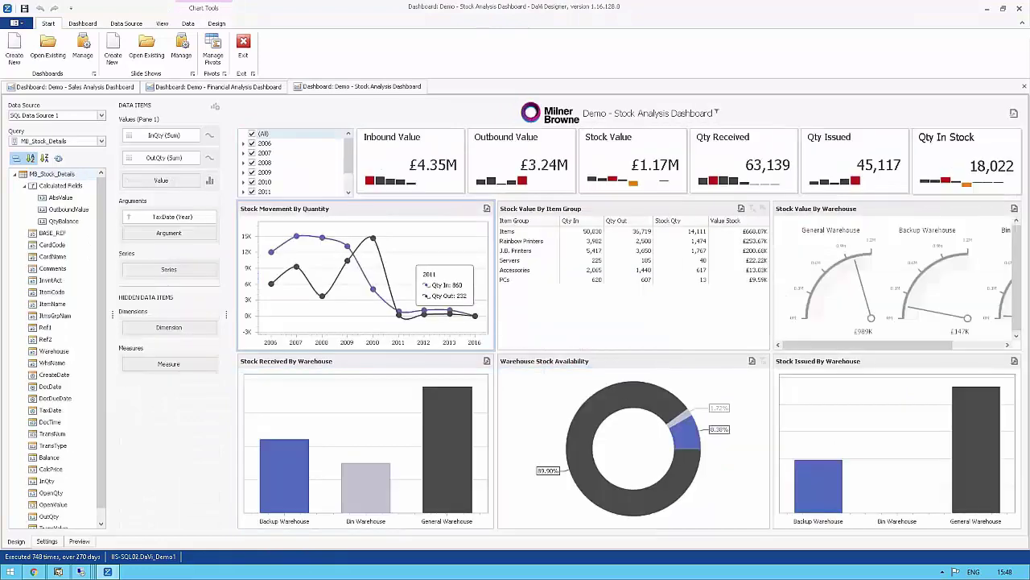
Step: Examine the dashboard item types and the types that the Stock Movement By Quantity chart can be converted to
{"action": "left_click", "coordinate": [82, 23]}
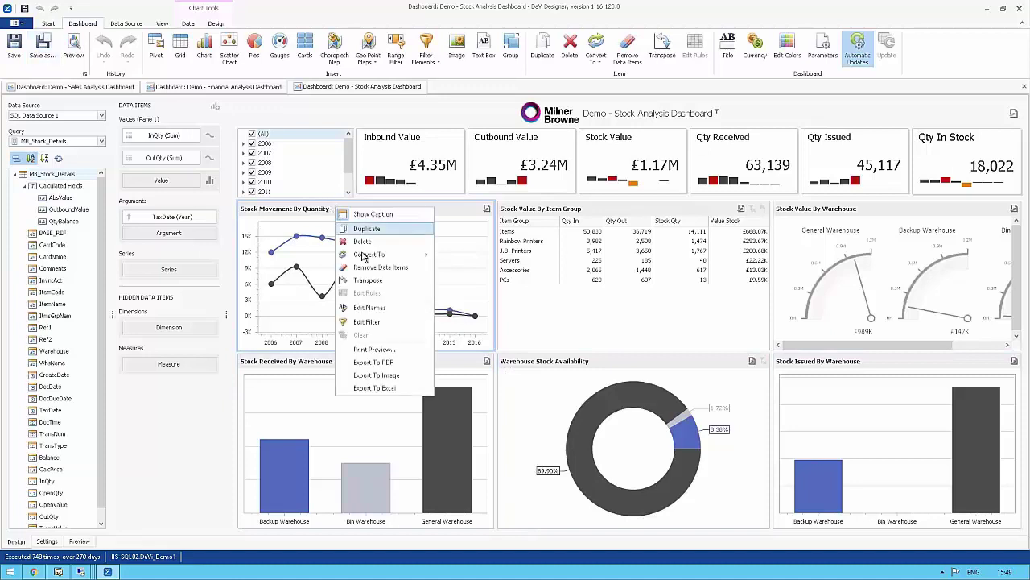
{"action": "mouse_move", "coordinate": [365, 256]}
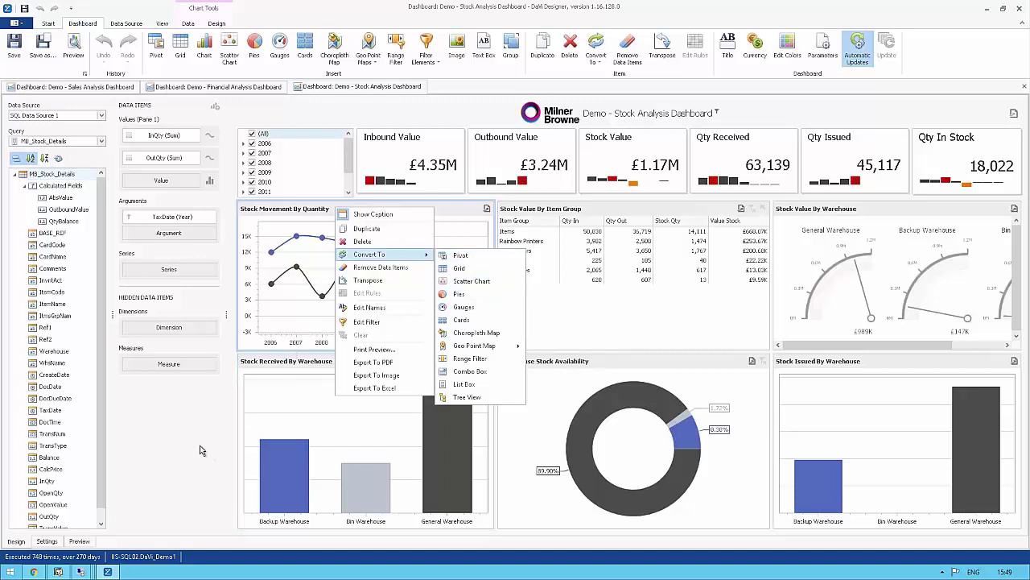
Step: Delete the Stock Movement By Quantity chart from the Demo - Stock Analysis Dashboard layout
{"action": "left_click", "coordinate": [561, 207]}
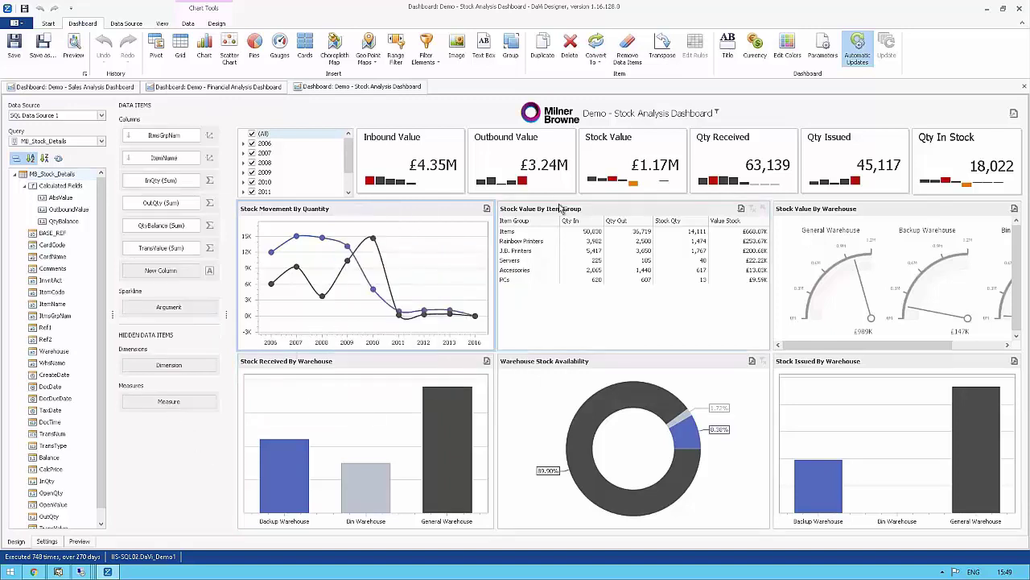
{"action": "left_click", "coordinate": [317, 214]}
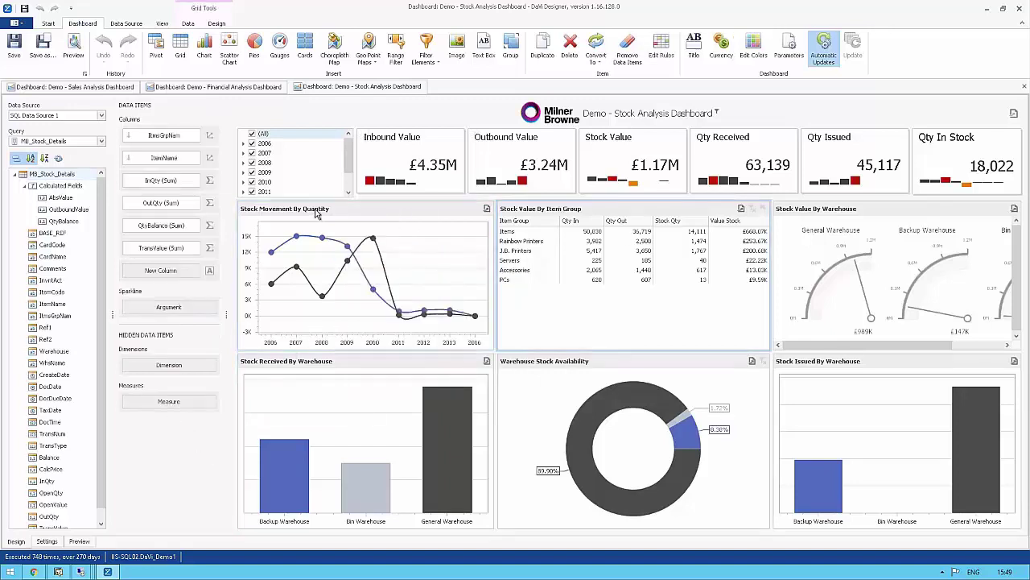
{"action": "right_click", "coordinate": [316, 212]}
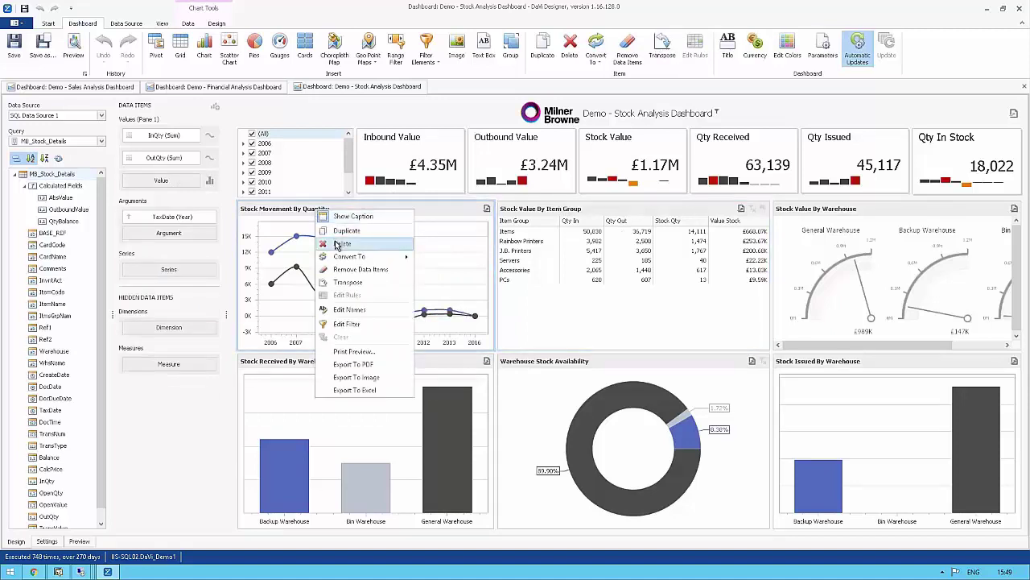
{"action": "left_click", "coordinate": [340, 244]}
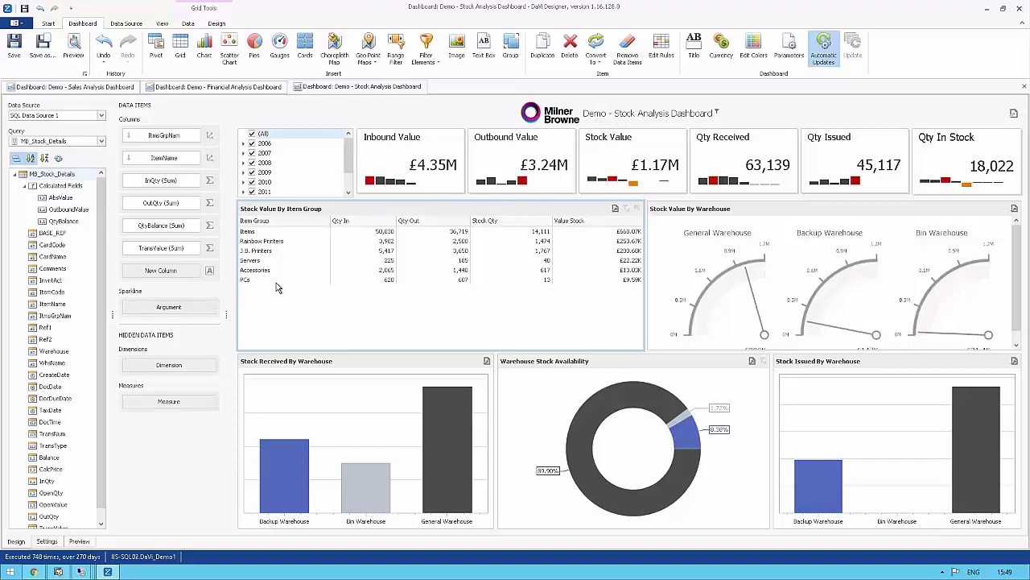
{"action": "left_click", "coordinate": [667, 238]}
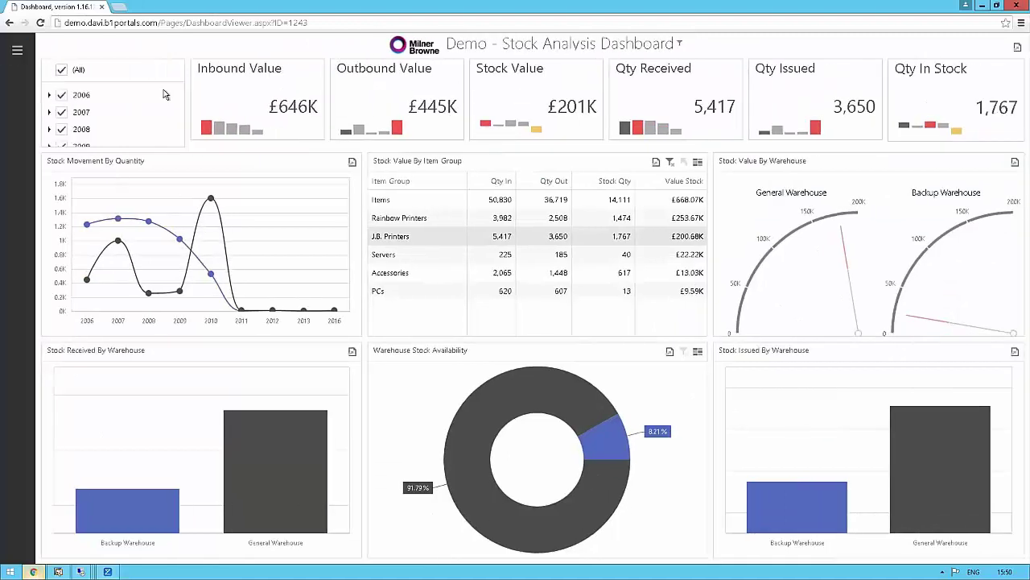
Step: Switch to the web portal, open the Demo - Opportunity Analysis Dashboard and review the closing cycle time, top closed and top open opportunities
{"action": "left_click", "coordinate": [16, 53]}
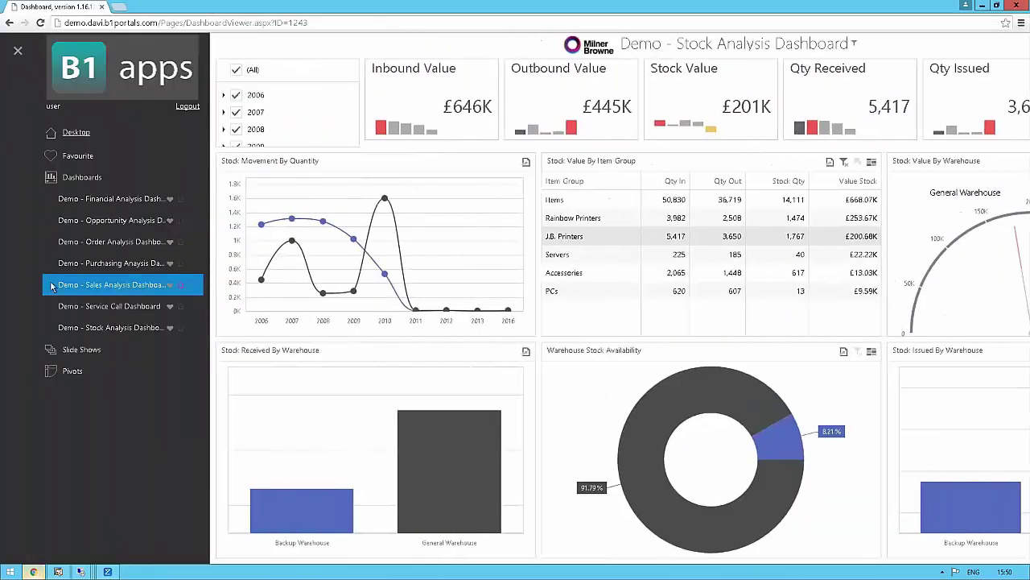
{"action": "left_click", "coordinate": [122, 223]}
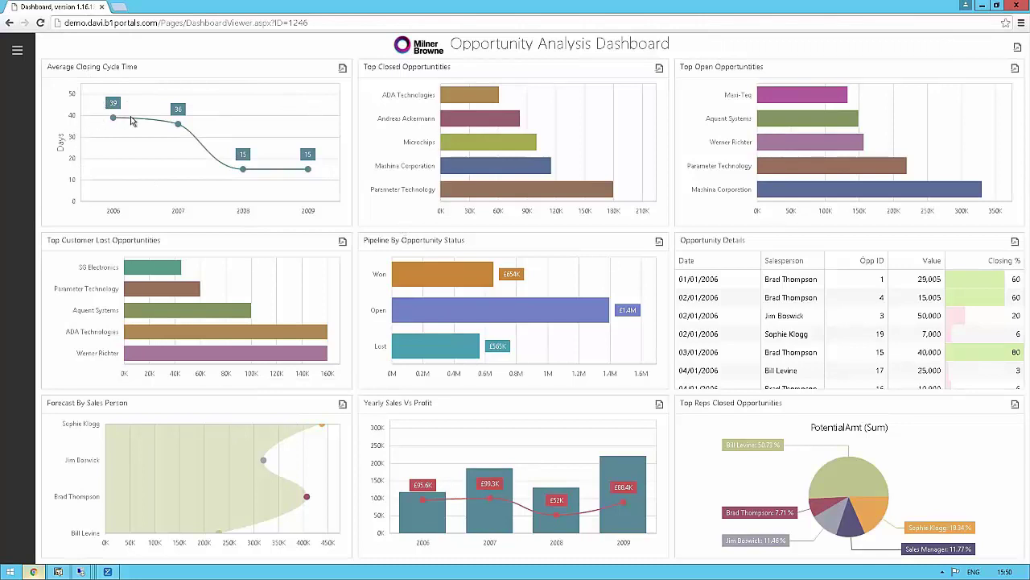
{"action": "mouse_move", "coordinate": [304, 177]}
{"action": "mouse_move", "coordinate": [484, 98]}
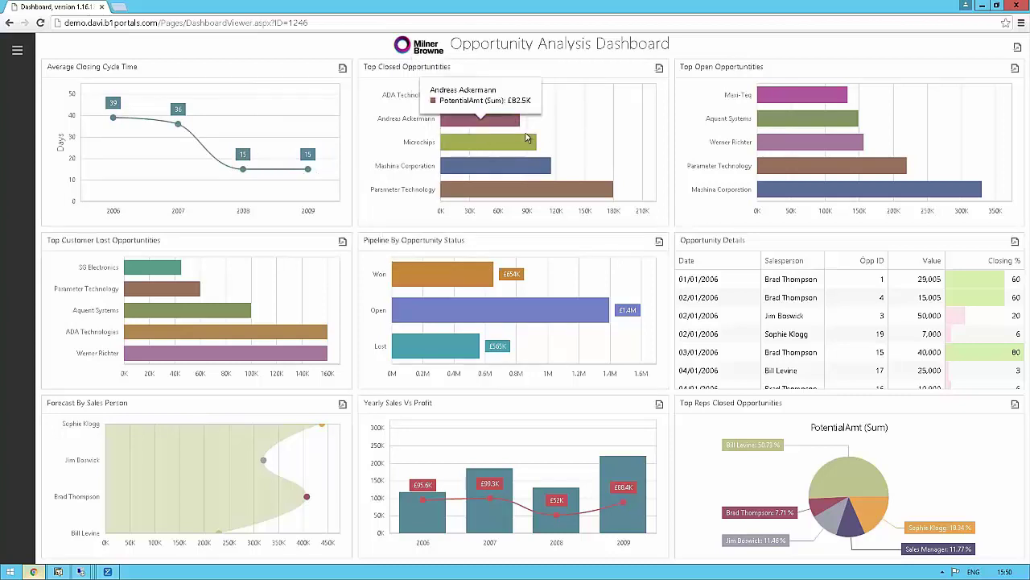
{"action": "mouse_move", "coordinate": [531, 147]}
{"action": "mouse_move", "coordinate": [585, 195]}
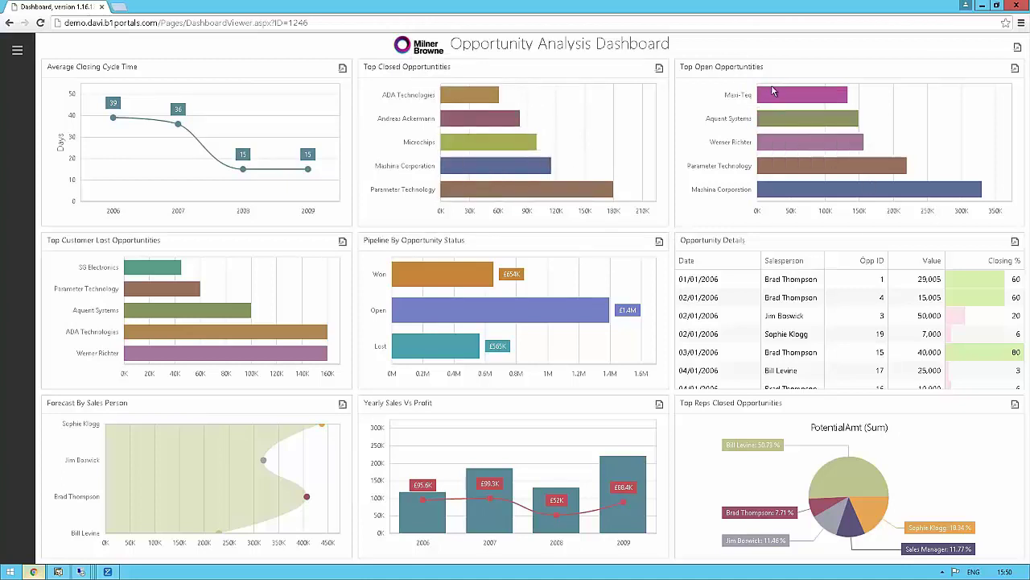
{"action": "mouse_move", "coordinate": [777, 95]}
Step: Examine the Pipeline By Opportunity Status, Forecast By Sales Person and Top Reps Closed Opportunities charts
{"action": "mouse_move", "coordinate": [443, 345]}
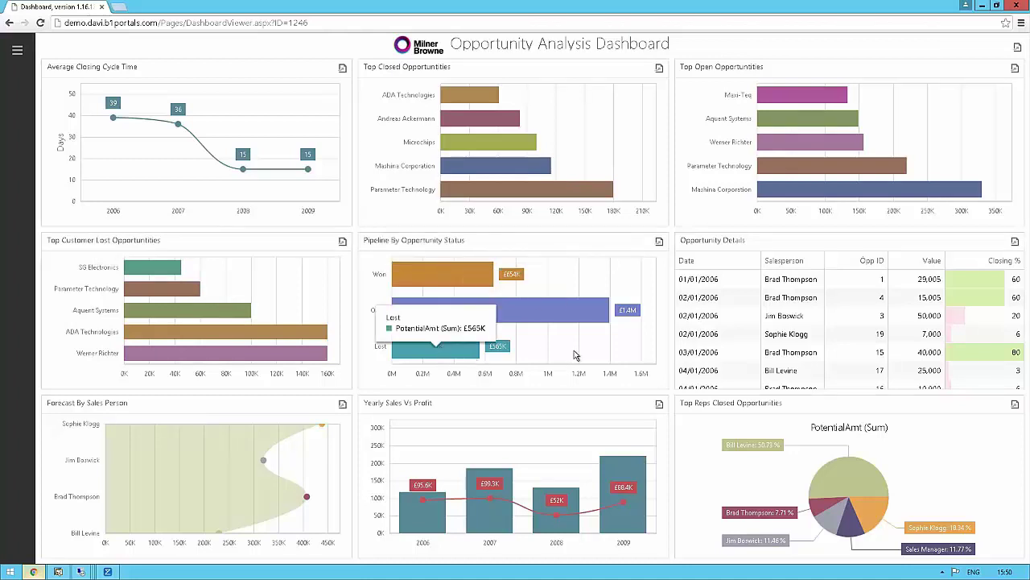
{"action": "mouse_move", "coordinate": [427, 280]}
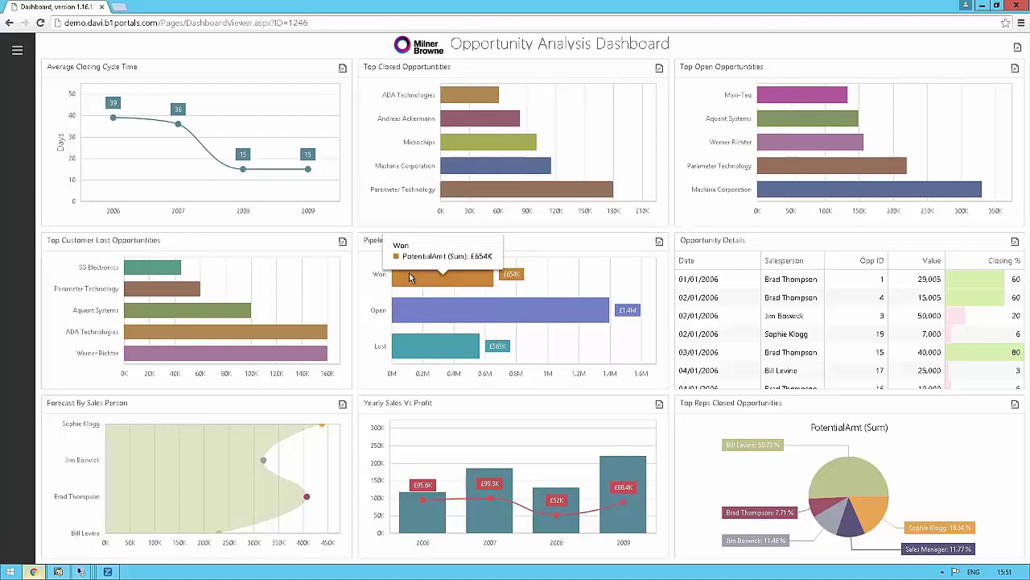
{"action": "mouse_move", "coordinate": [419, 321]}
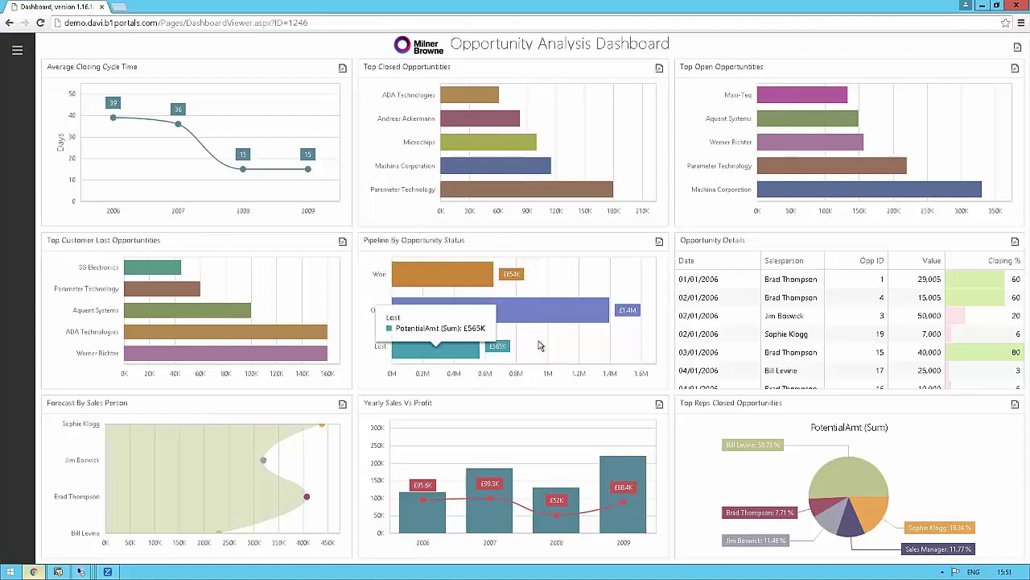
{"action": "mouse_move", "coordinate": [508, 355]}
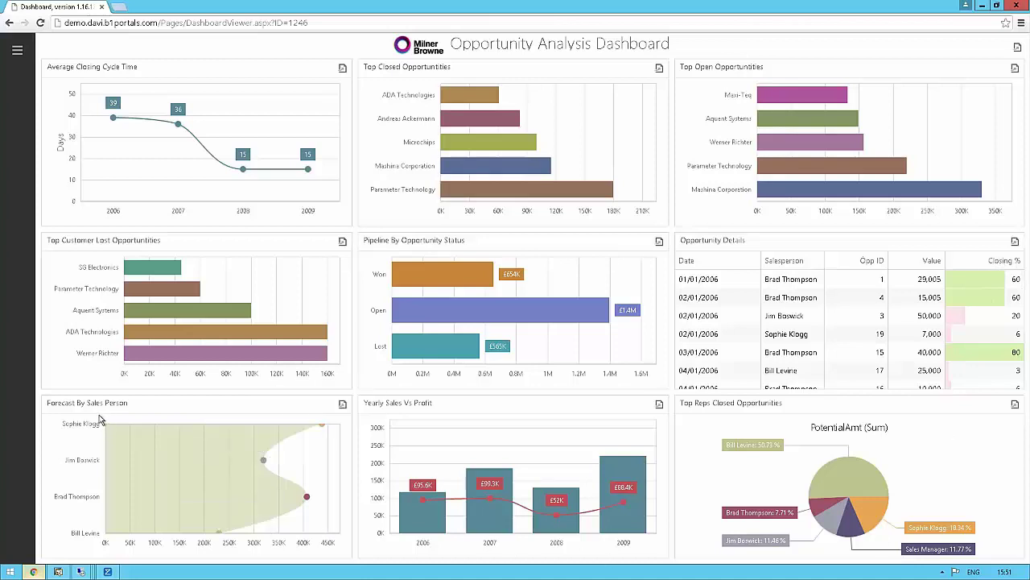
{"action": "mouse_move", "coordinate": [262, 461]}
{"action": "mouse_move", "coordinate": [808, 459]}
Step: Open the Demo - Order Analysis Dashboard and limit its date range to April 2006 through December 2006
{"action": "left_click", "coordinate": [17, 53]}
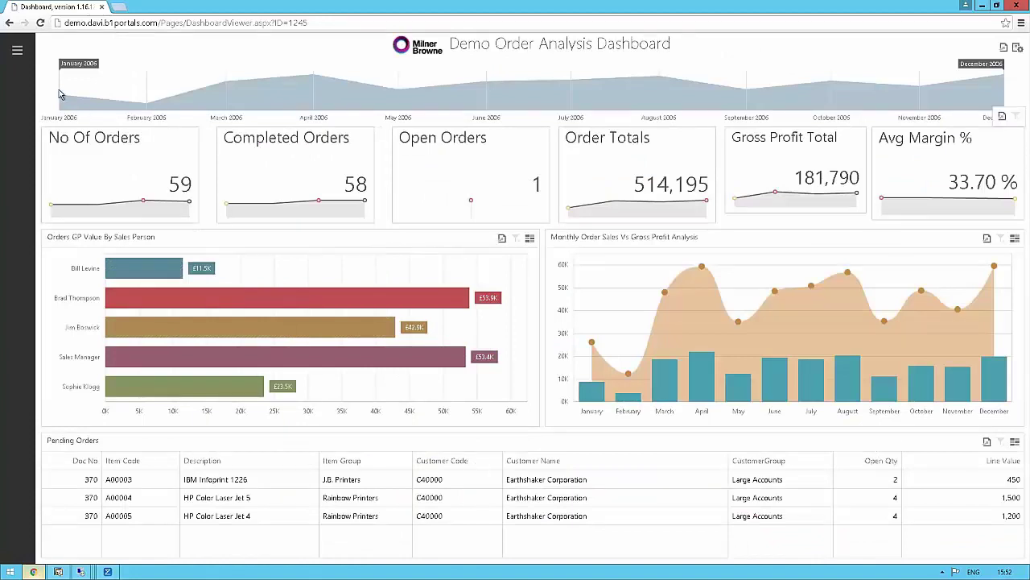
{"action": "left_click_drag", "start_coordinate": [59, 83], "coordinate": [313, 85]}
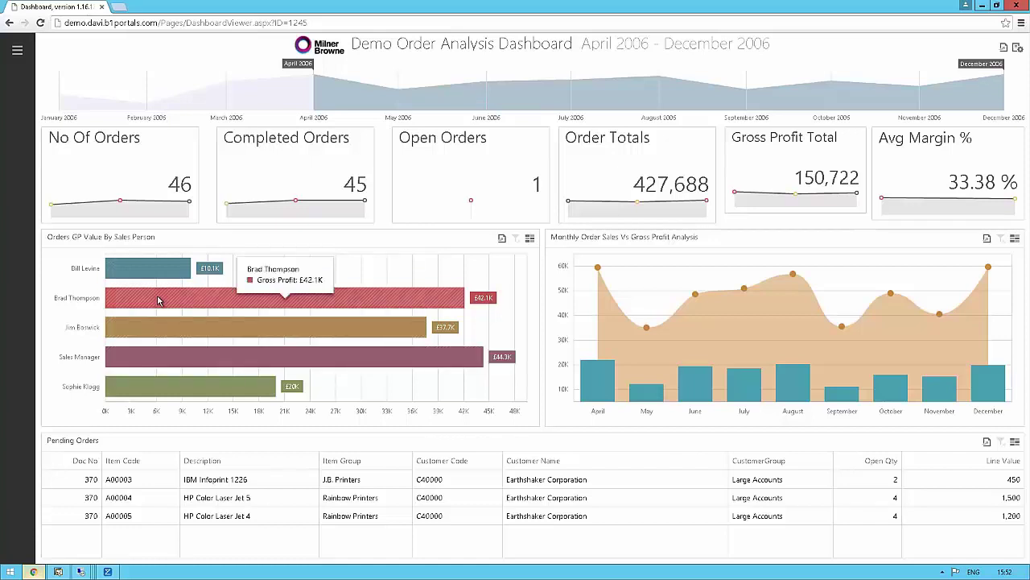
Step: Filter the orders by every salesperson except the first one listed in the Orders GP Value By Sales Person chart
{"action": "left_click", "coordinate": [366, 299]}
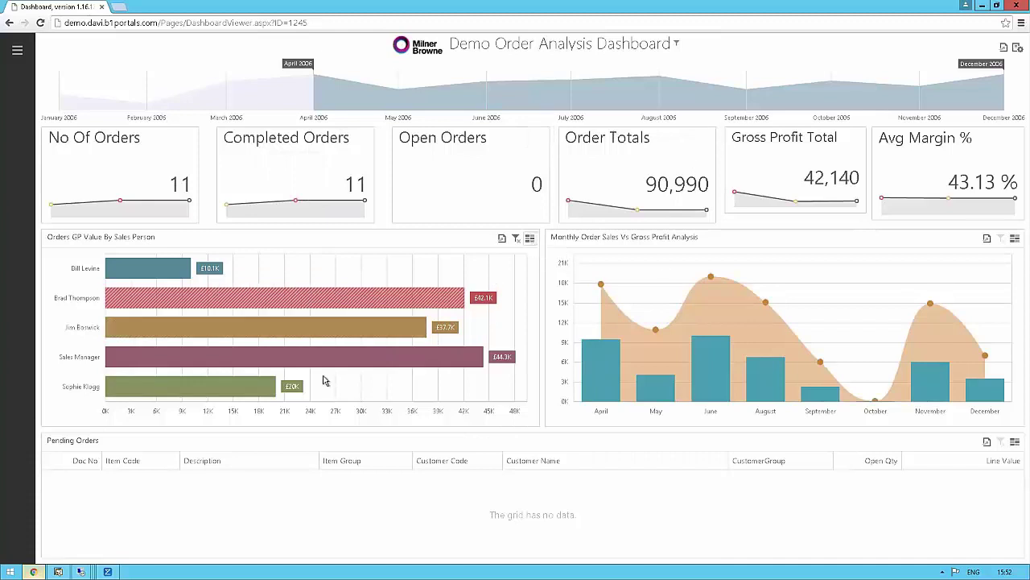
{"action": "mouse_move", "coordinate": [262, 335]}
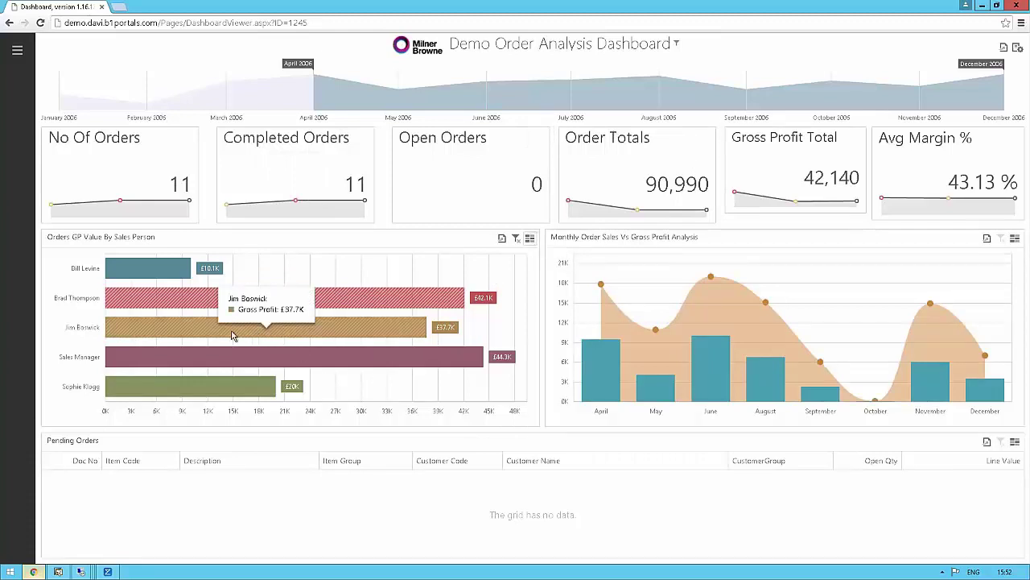
{"action": "left_click", "coordinate": [391, 335]}
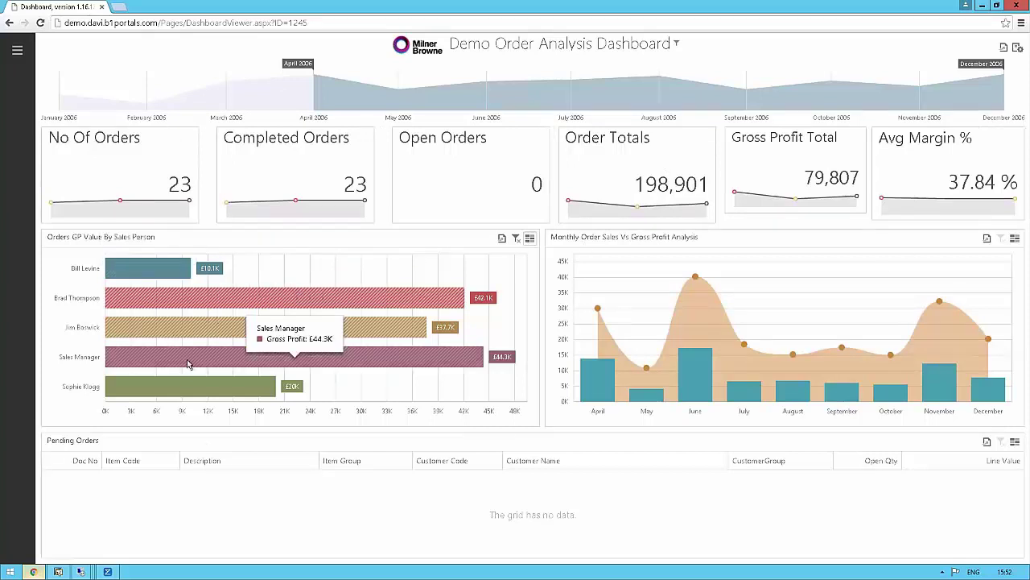
{"action": "left_click", "coordinate": [205, 398]}
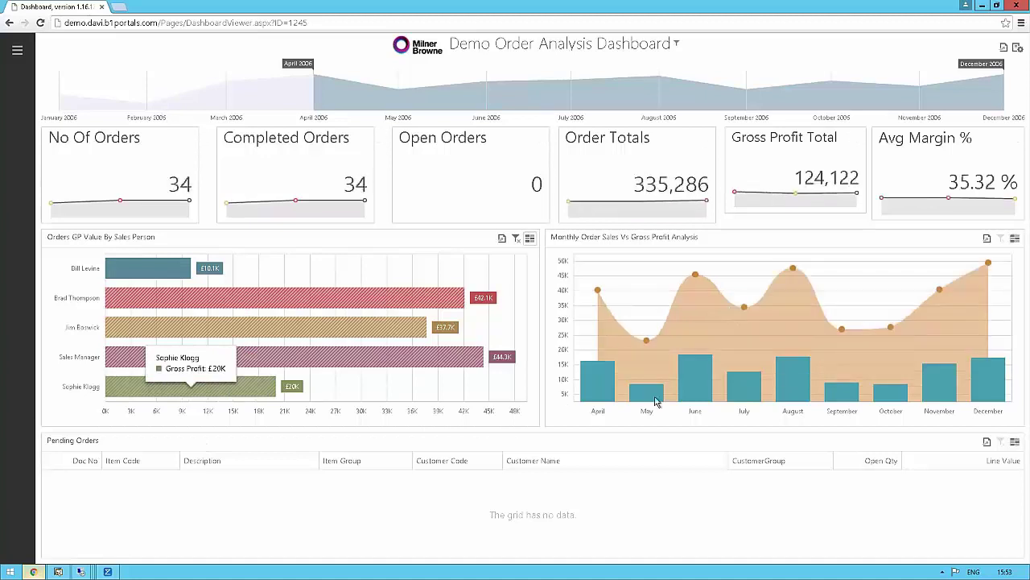
Step: Filter the order dashboard by April in the Monthly Order Sales Vs Gross Profit Analysis chart and review the figures
{"action": "left_click", "coordinate": [655, 397]}
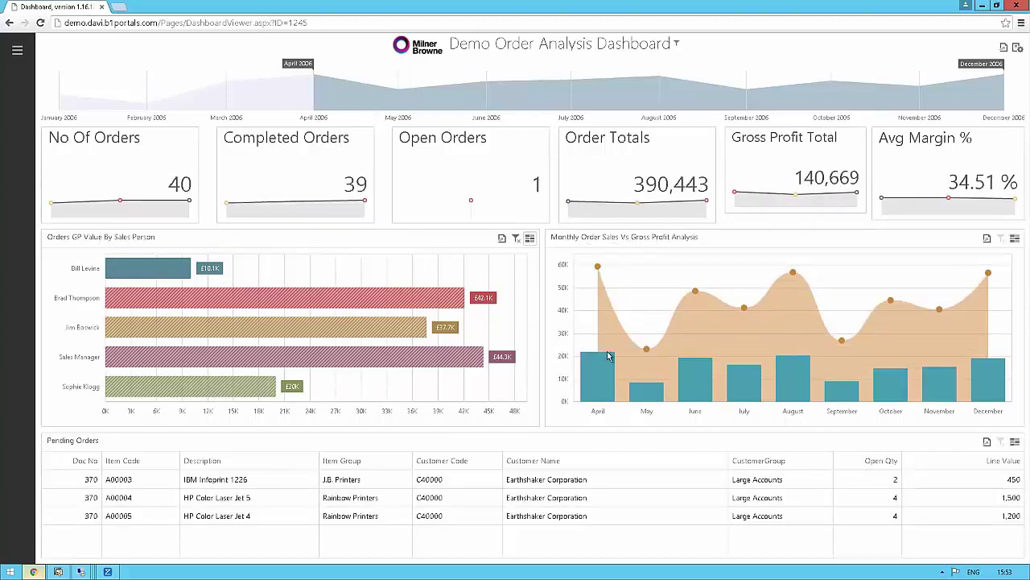
{"action": "mouse_move", "coordinate": [587, 396]}
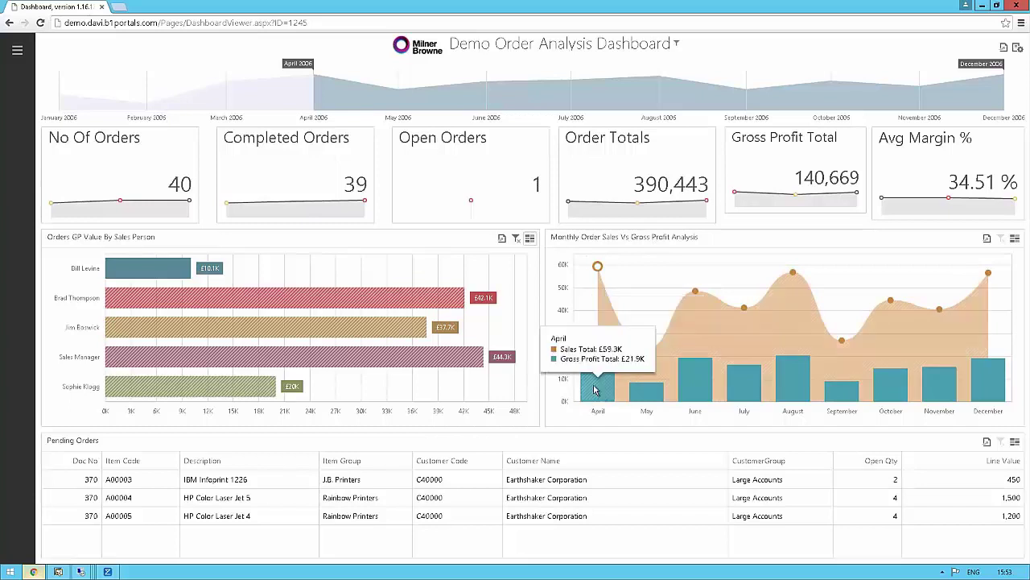
{"action": "mouse_move", "coordinate": [691, 398]}
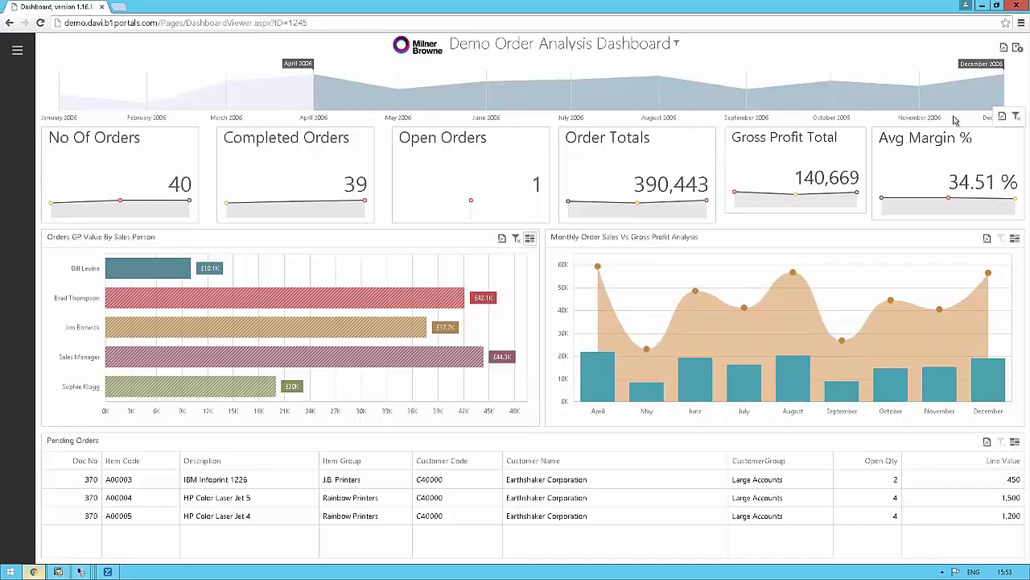
{"action": "left_click", "coordinate": [602, 400]}
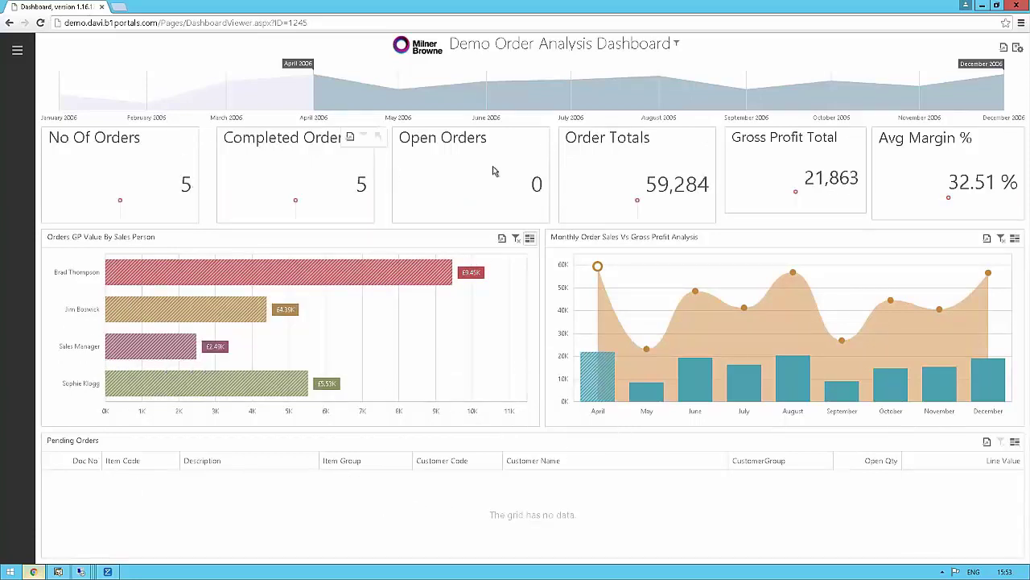
{"action": "mouse_move", "coordinate": [598, 387]}
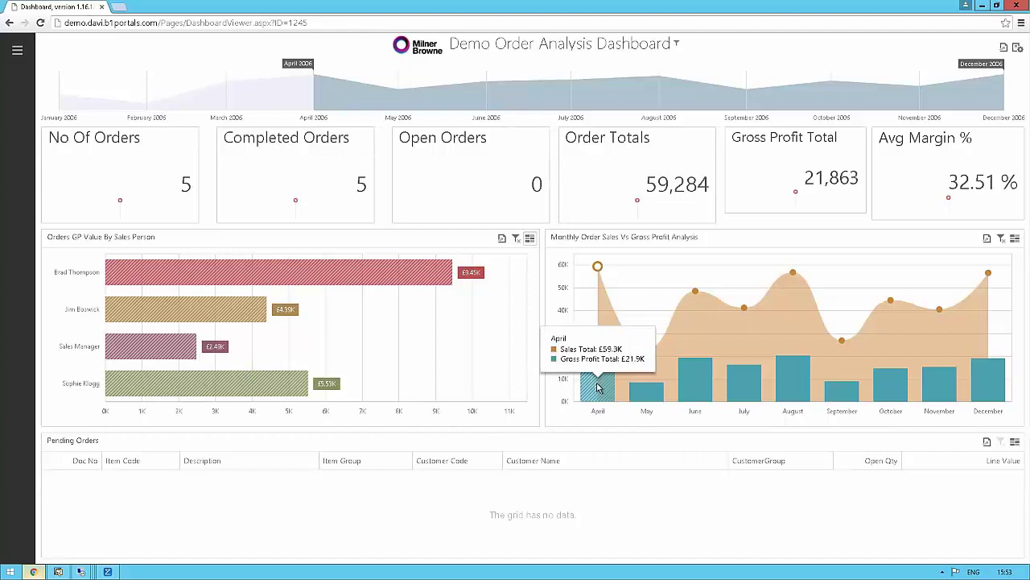
Step: Open the Demo - Purchasing Analysis Dashboard and filter it by the J.B. Printers item group, switching the filter to Rainbow Printers
{"action": "left_click", "coordinate": [18, 51]}
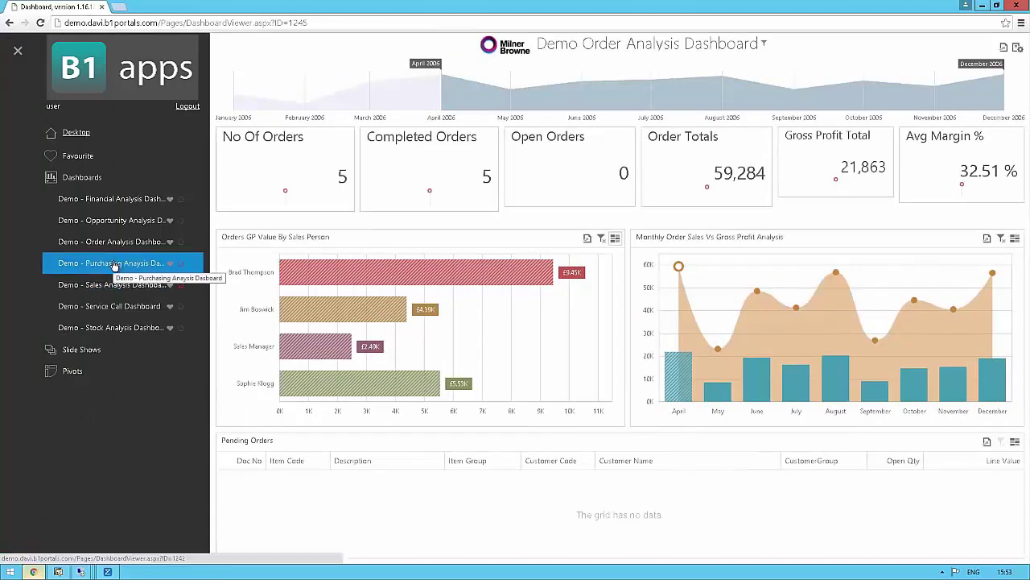
{"action": "left_click", "coordinate": [114, 267]}
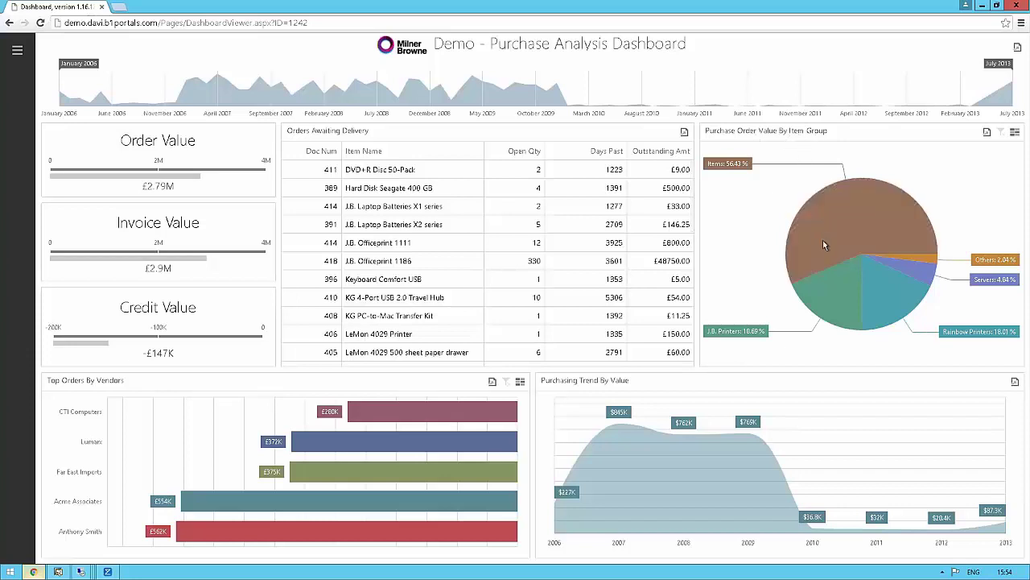
{"action": "mouse_move", "coordinate": [845, 305]}
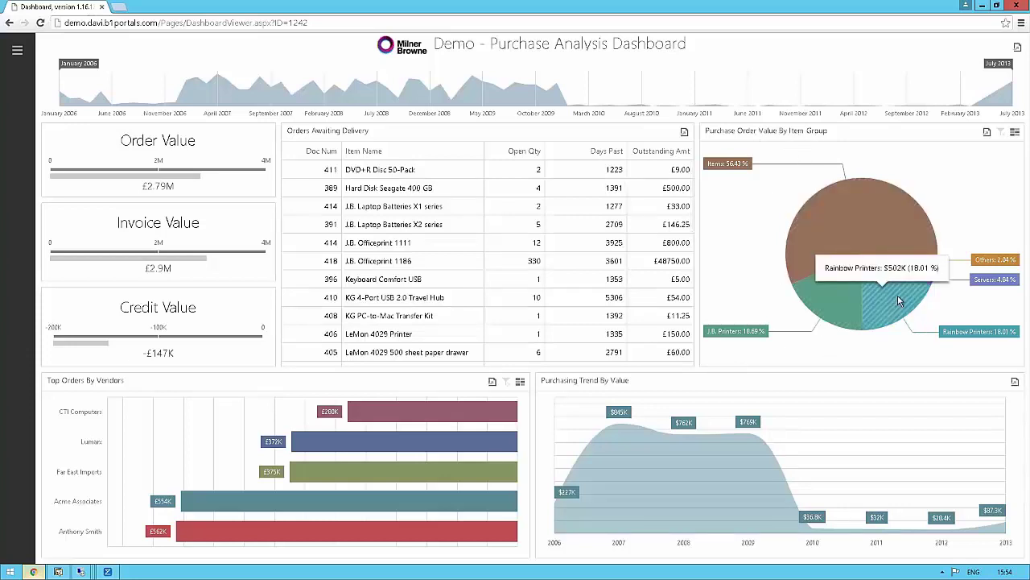
{"action": "left_click", "coordinate": [821, 297]}
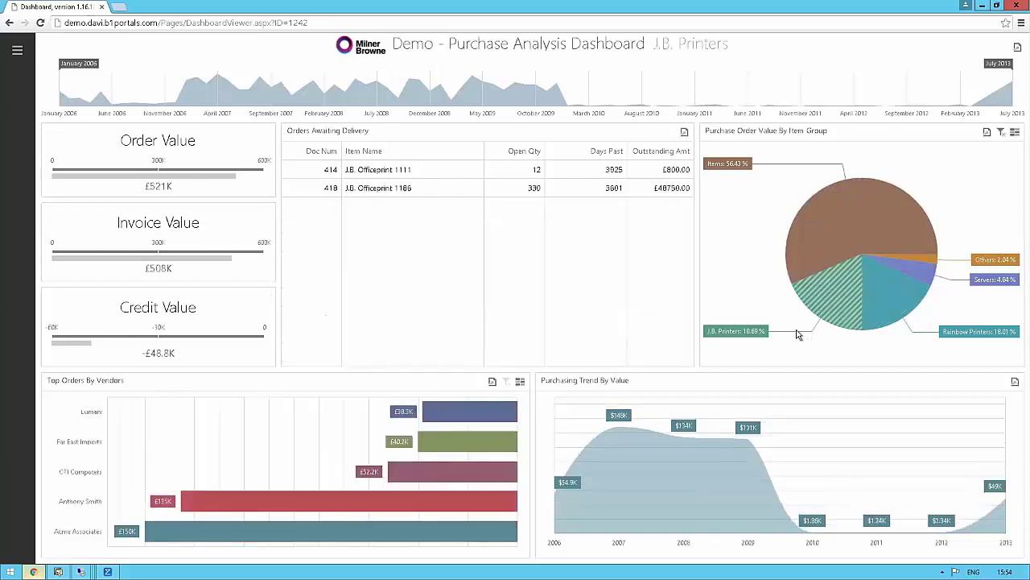
{"action": "left_click", "coordinate": [892, 290]}
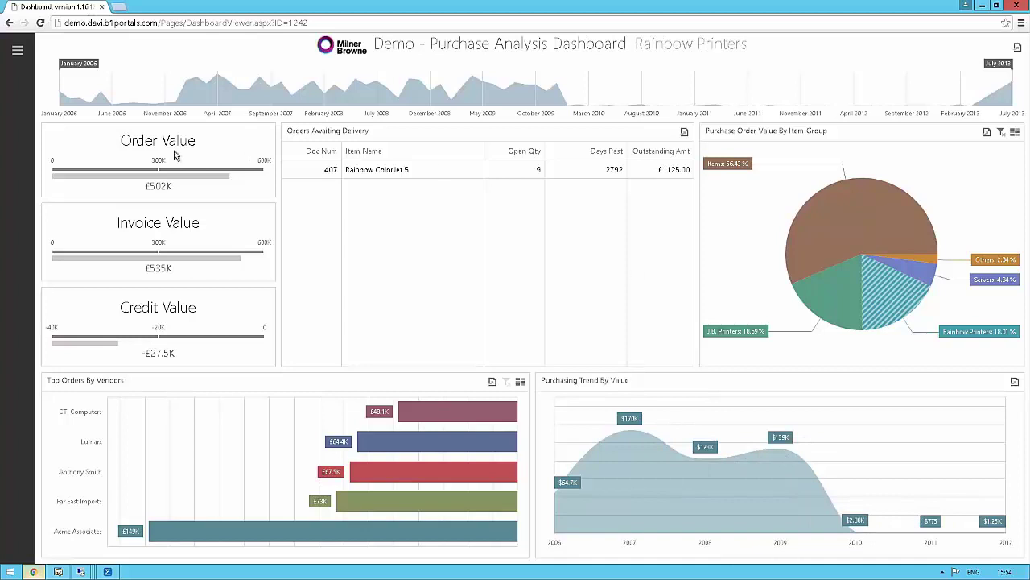
Step: Open the Demo - Service Call Dashboard and exclude Low priority calls
{"action": "left_click", "coordinate": [17, 51]}
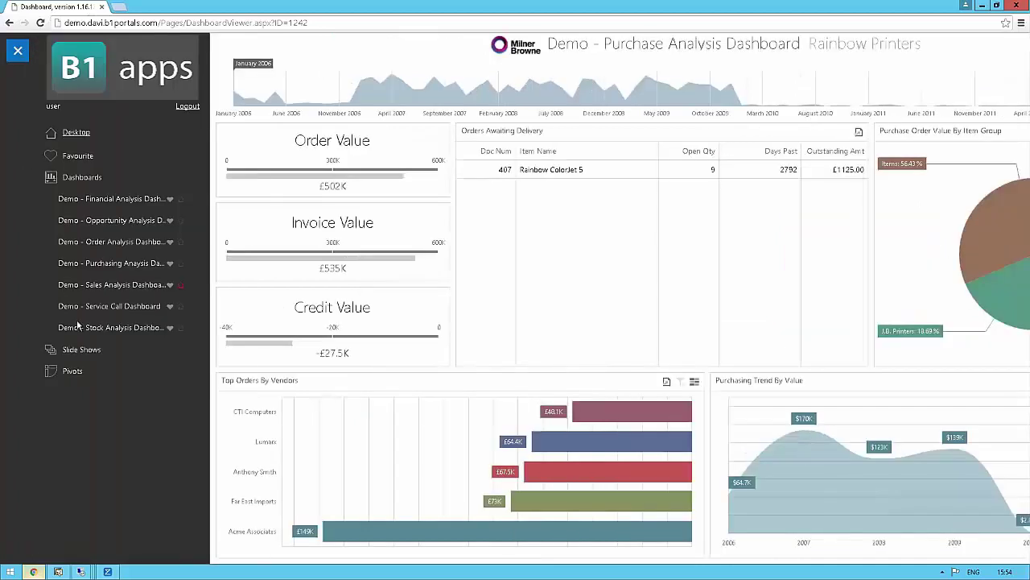
{"action": "left_click", "coordinate": [113, 309]}
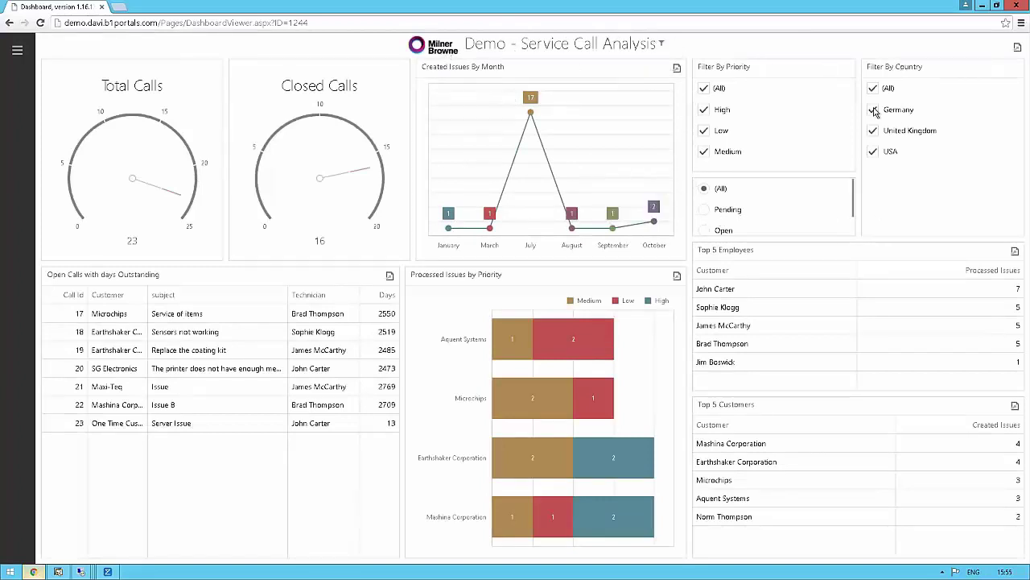
{"action": "left_click", "coordinate": [702, 132]}
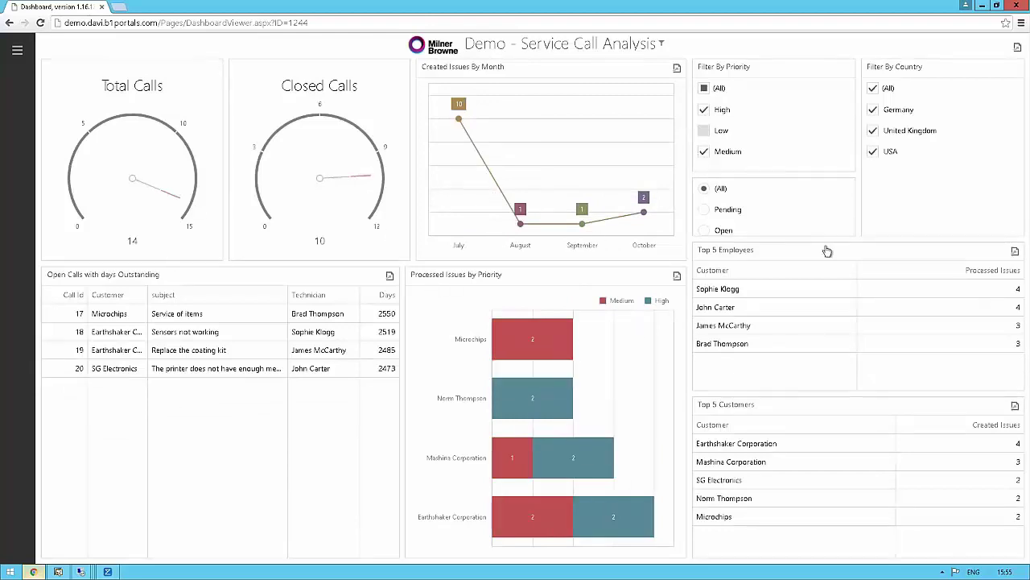
Step: Filter the service calls by Open status, review the created issues by month and reset the status filter to (All)
{"action": "left_click", "coordinate": [704, 231]}
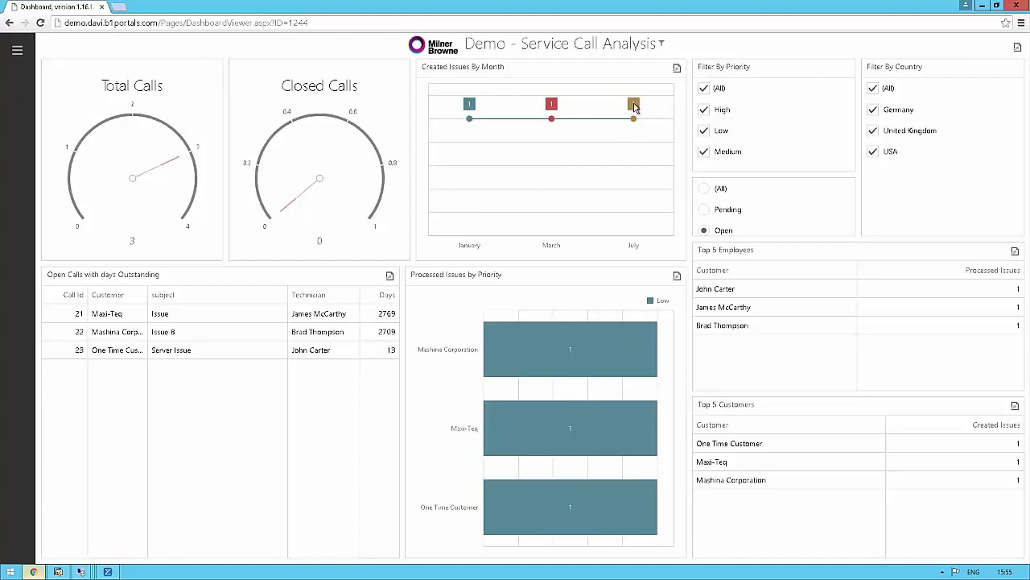
{"action": "mouse_move", "coordinate": [610, 135]}
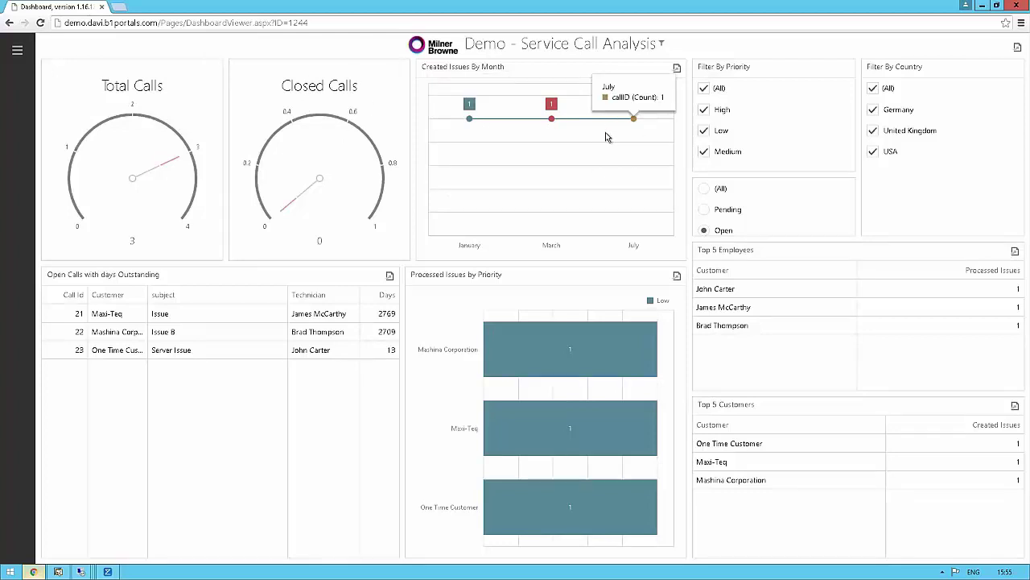
{"action": "left_click", "coordinate": [706, 190]}
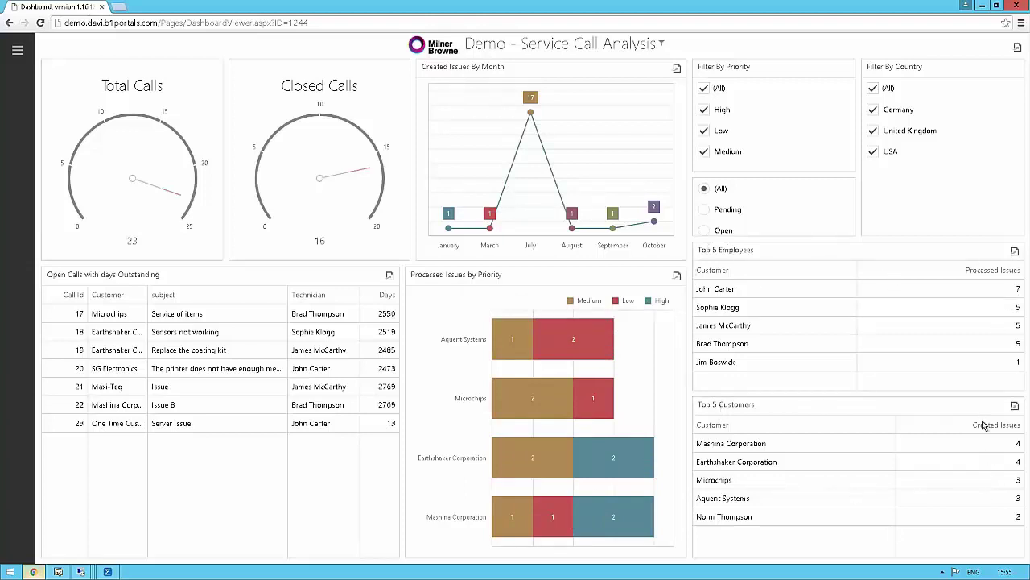
{"action": "left_click", "coordinate": [17, 50]}
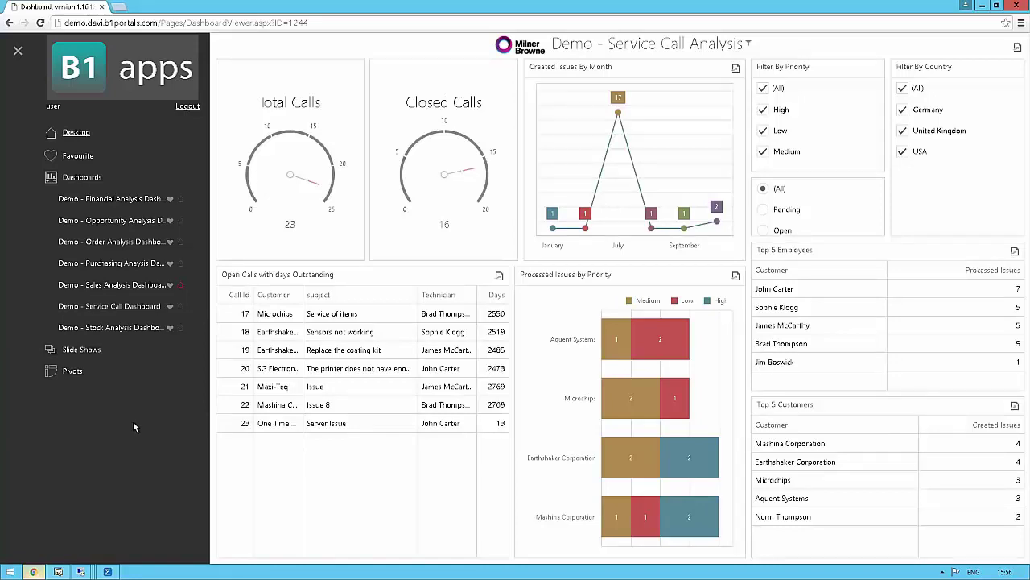
Step: Switch to DaVi Designer and create a new dashboard named with the prefix 01., a person's first name and the word Sales
{"action": "left_click", "coordinate": [110, 572]}
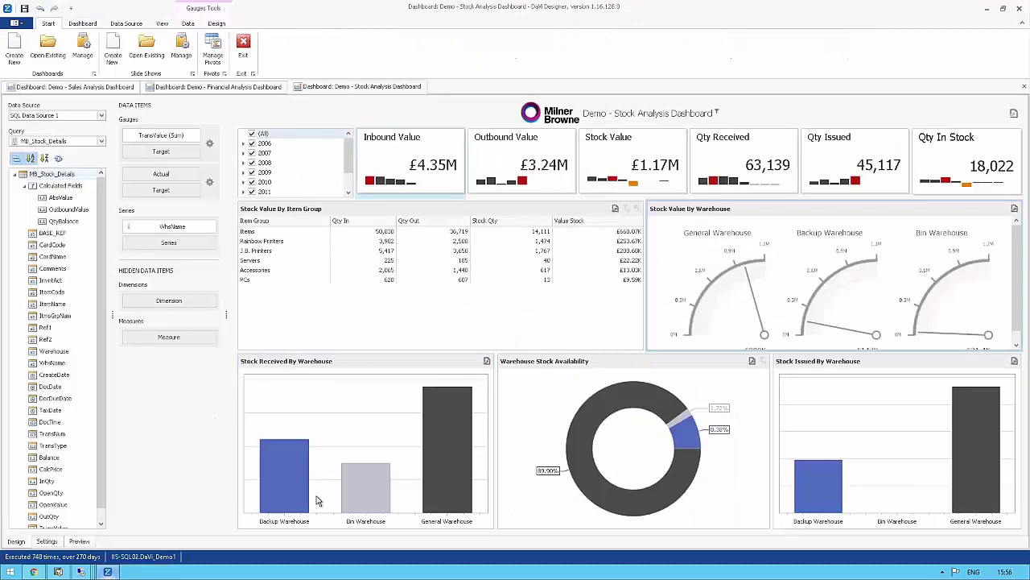
{"action": "left_click", "coordinate": [14, 55]}
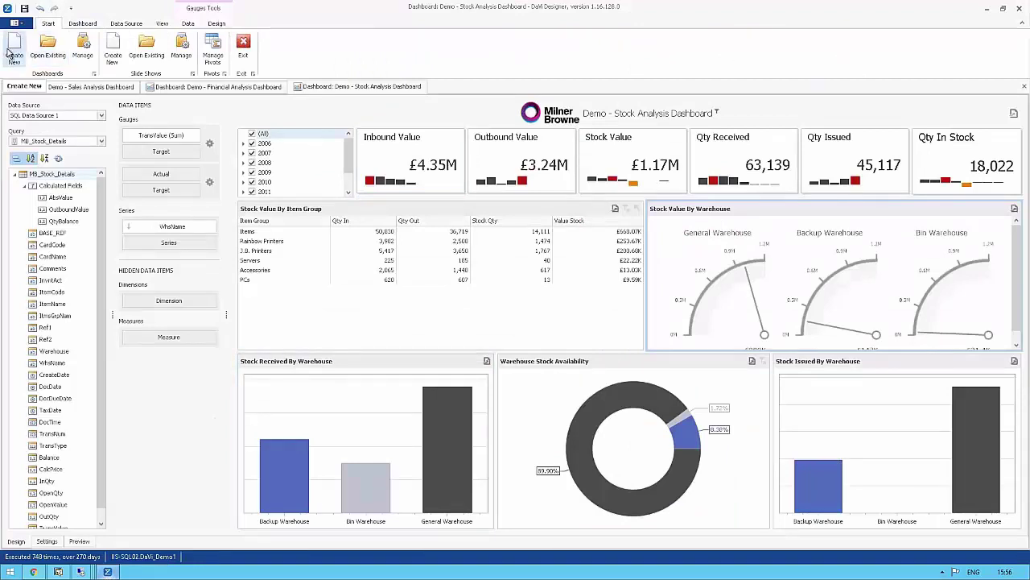
{"action": "left_click", "coordinate": [10, 51]}
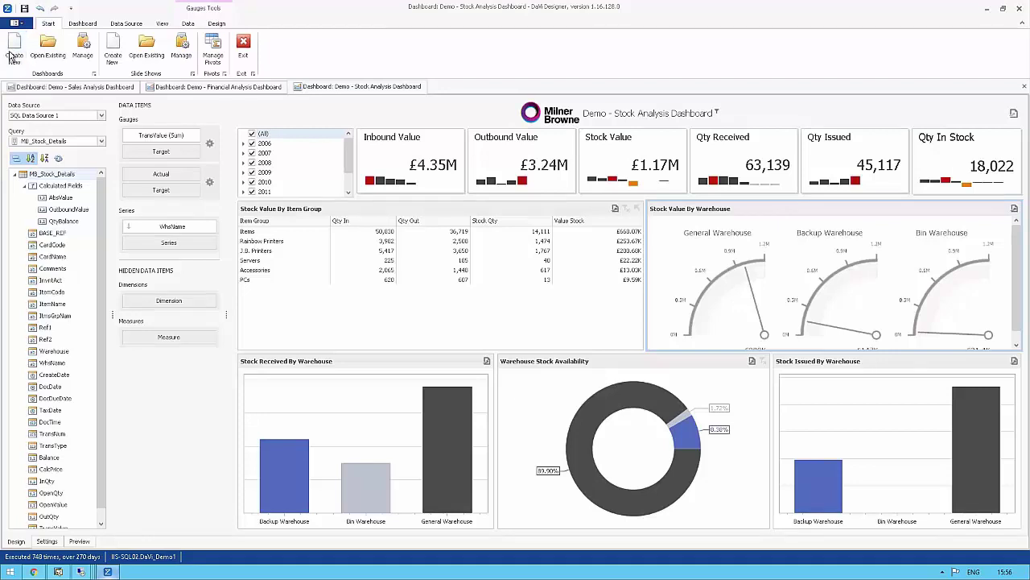
{"action": "left_click", "coordinate": [11, 48]}
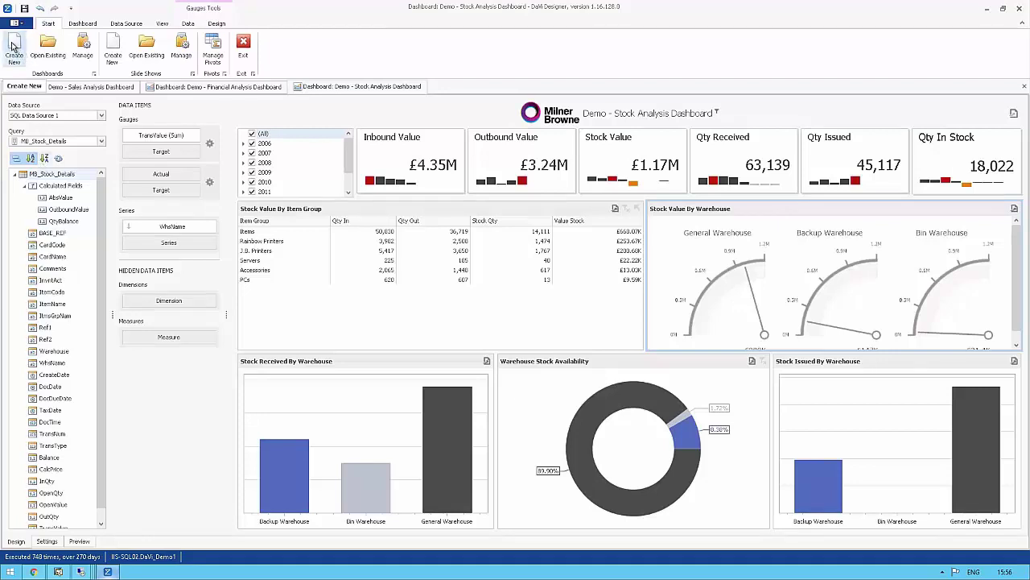
{"action": "left_click", "coordinate": [11, 46]}
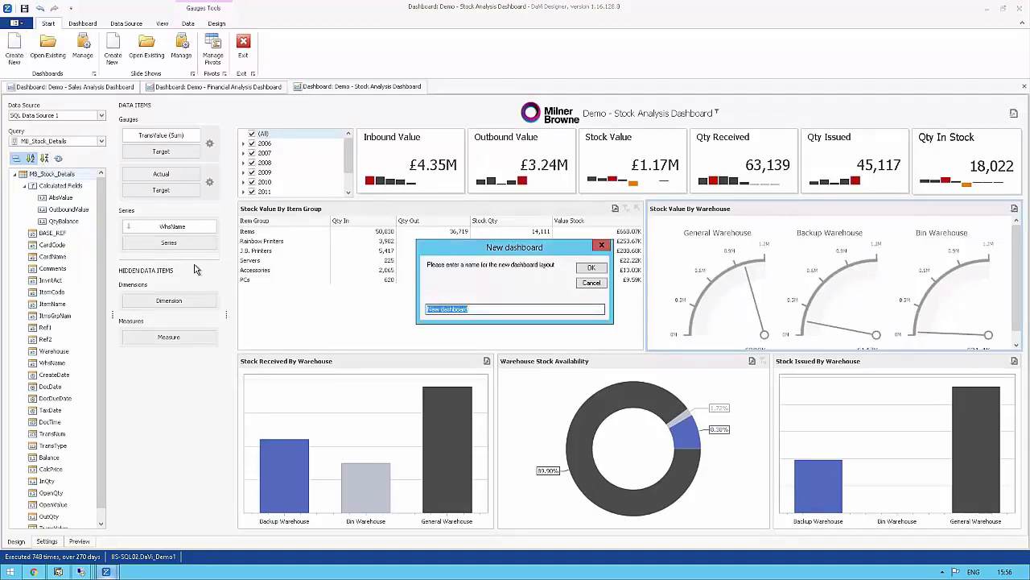
{"action": "type", "text": "Ut"}
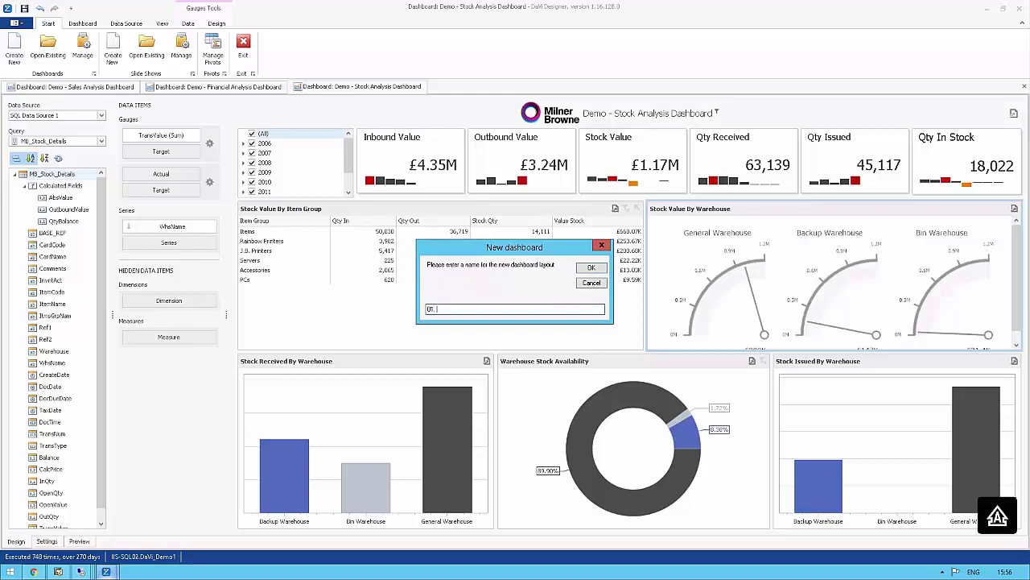
{"action": "type", "text": ". Chris Sales"}
{"action": "left_click", "coordinate": [590, 268]}
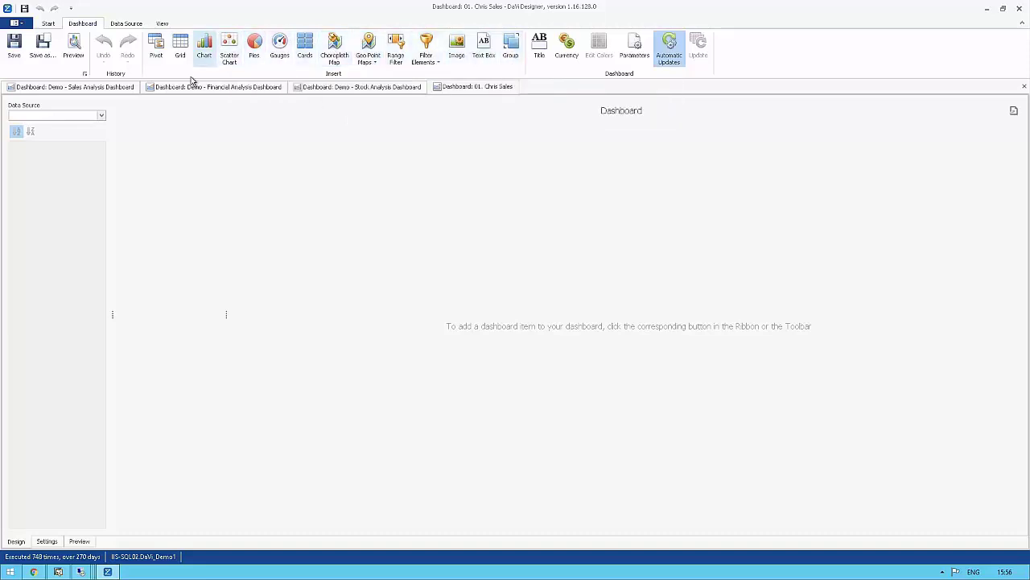
Step: Start a new data source for the dashboard, using Database as the source type
{"action": "left_click", "coordinate": [127, 25]}
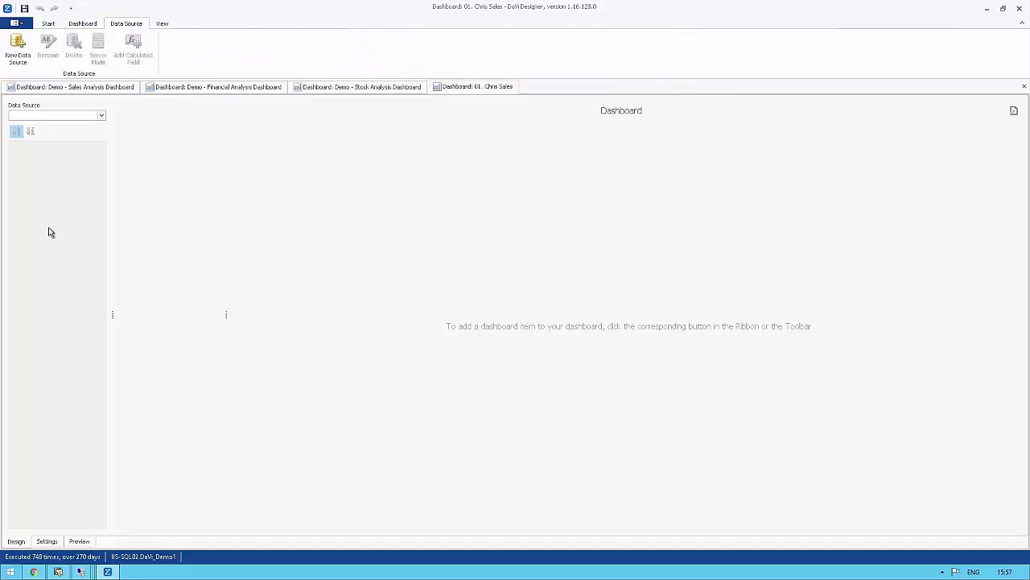
{"action": "left_click", "coordinate": [18, 56]}
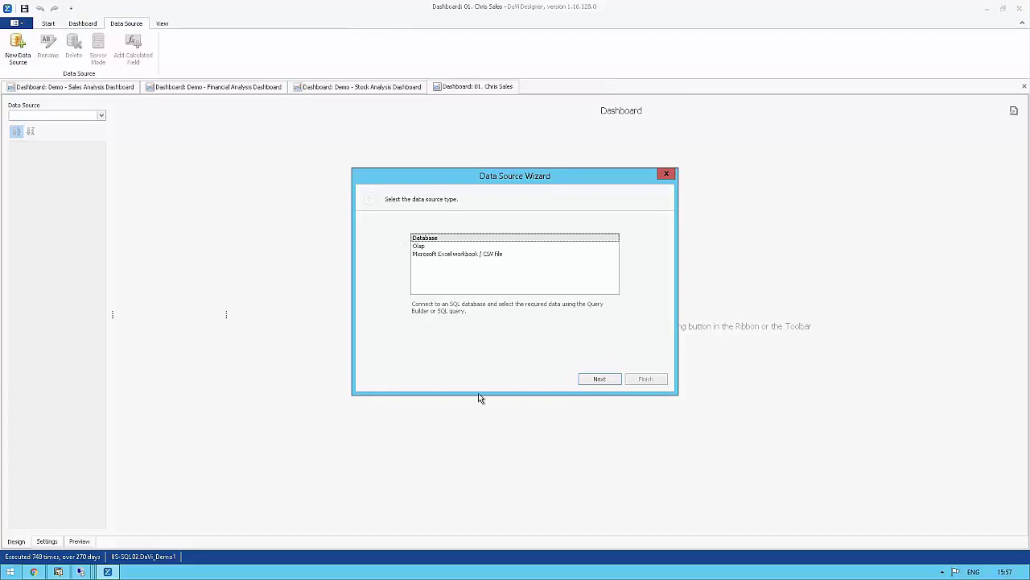
{"action": "left_click", "coordinate": [595, 379]}
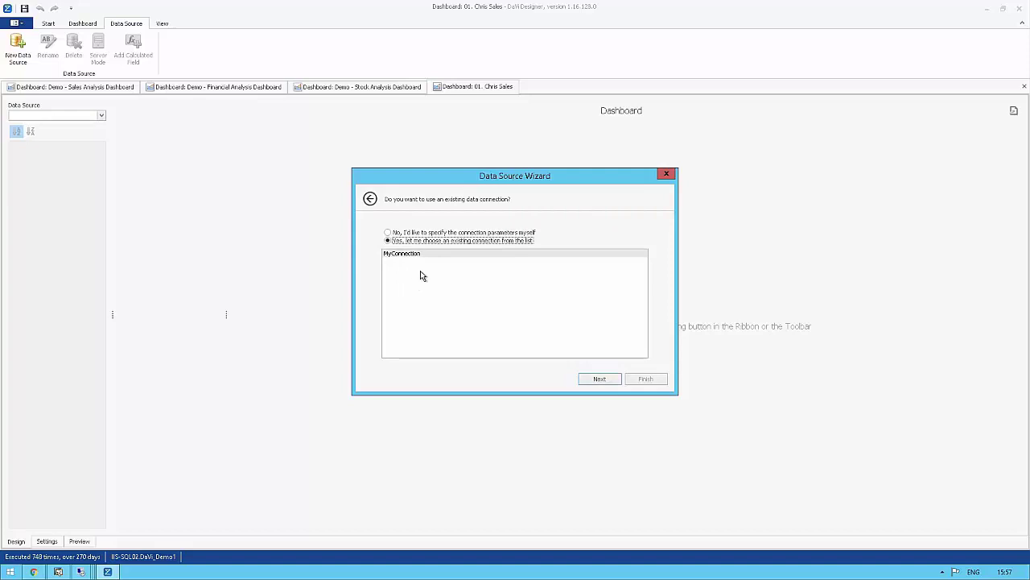
Step: Examine the data providers available for a manually specified connection and return to the connection choice
{"action": "left_click", "coordinate": [388, 233]}
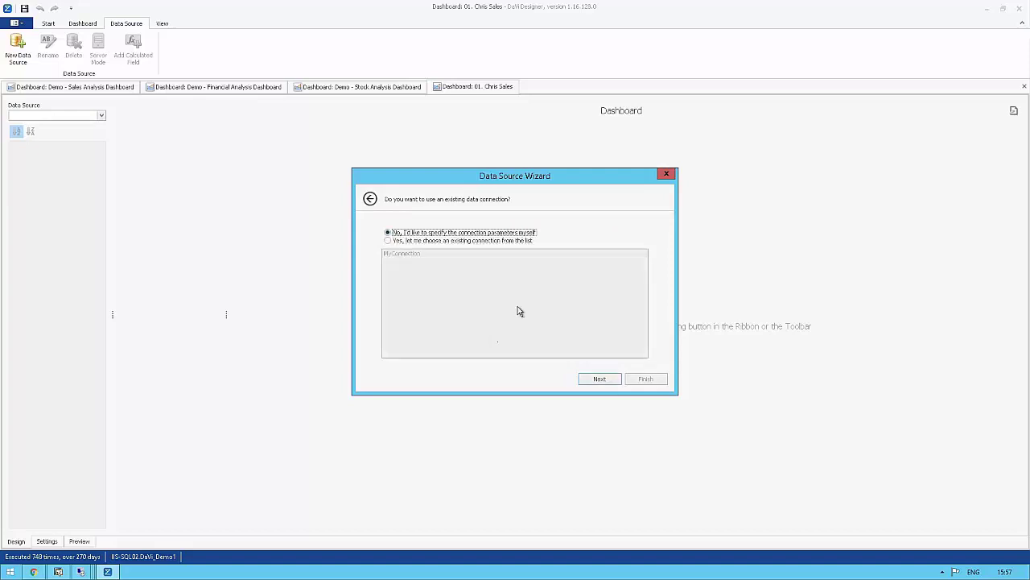
{"action": "left_click", "coordinate": [602, 383]}
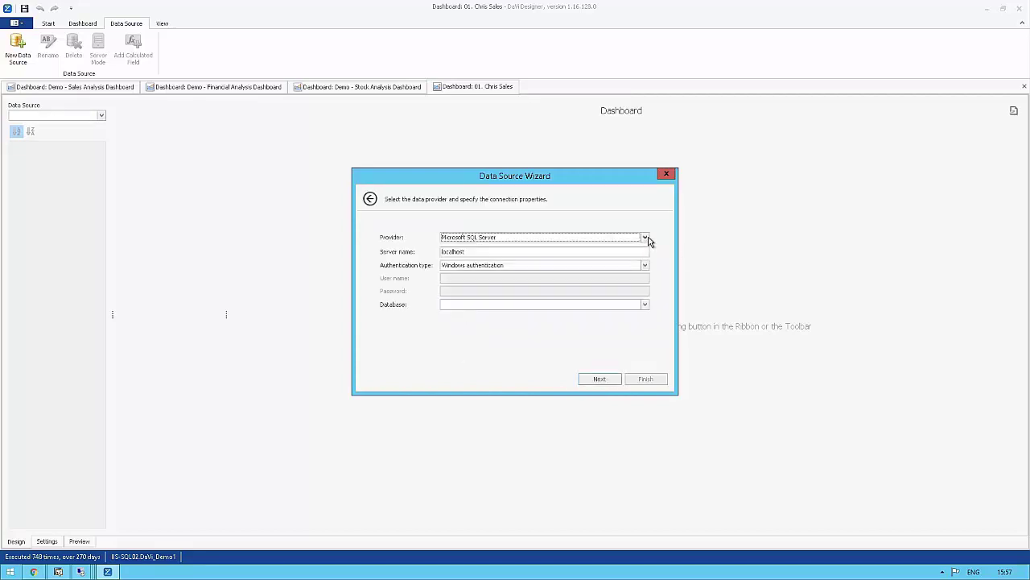
{"action": "left_click", "coordinate": [648, 239]}
{"action": "left_click_drag", "start_coordinate": [648, 260], "coordinate": [648, 272]}
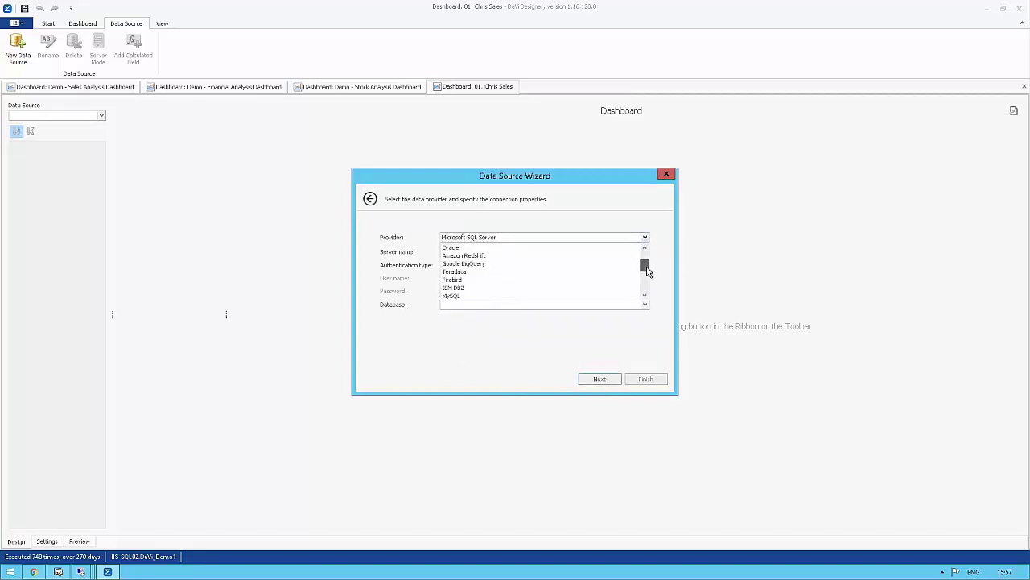
{"action": "scroll", "coordinate": [648, 272], "scroll_direction": "down", "scroll_amount": 2}
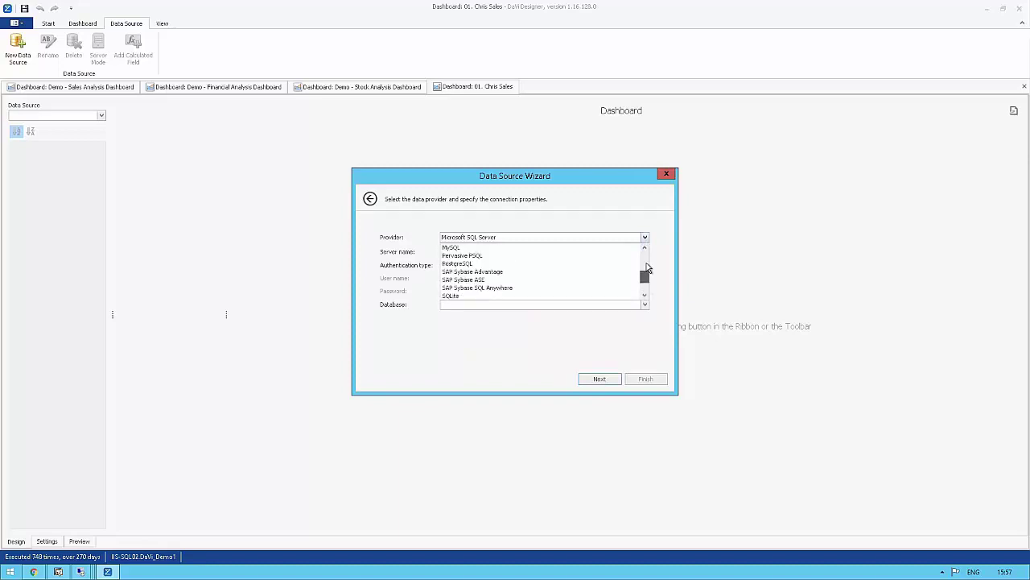
{"action": "scroll", "coordinate": [648, 268], "scroll_direction": "up", "scroll_amount": 4}
{"action": "left_click", "coordinate": [419, 398]}
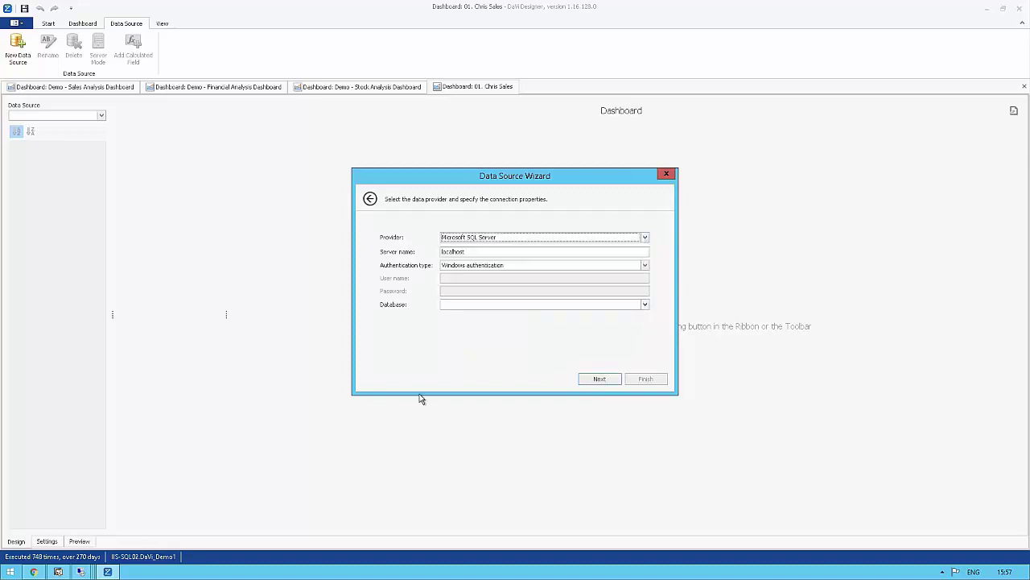
{"action": "left_click", "coordinate": [369, 200]}
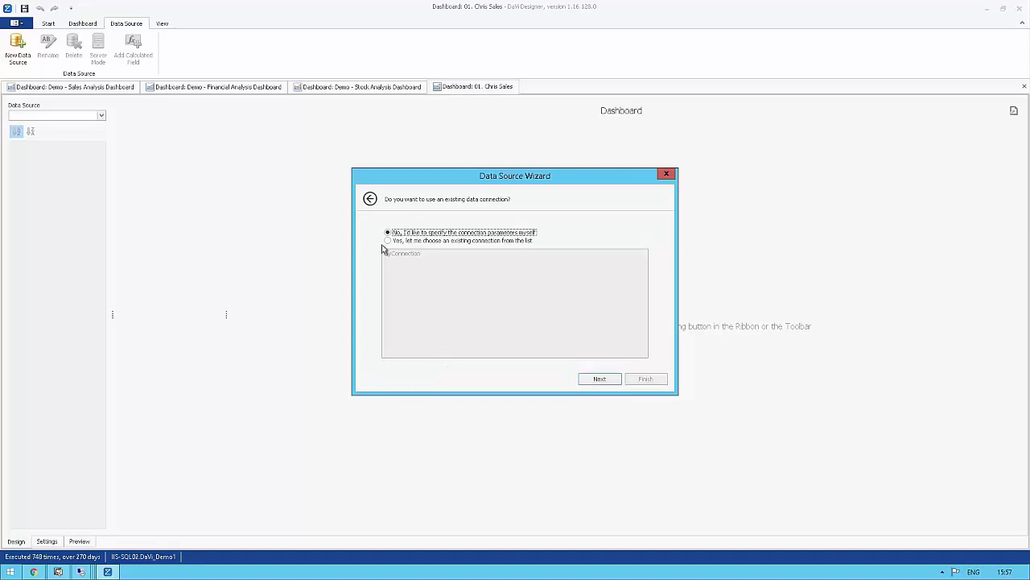
Step: Use the existing connection MyConnection and open the Query Builder for the data source's query
{"action": "left_click", "coordinate": [388, 241]}
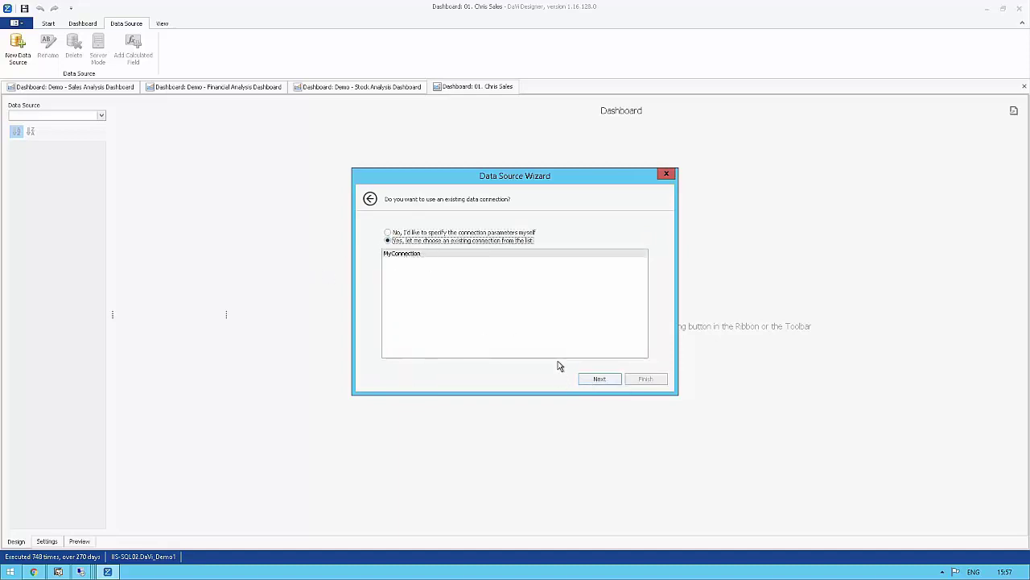
{"action": "left_click", "coordinate": [598, 380]}
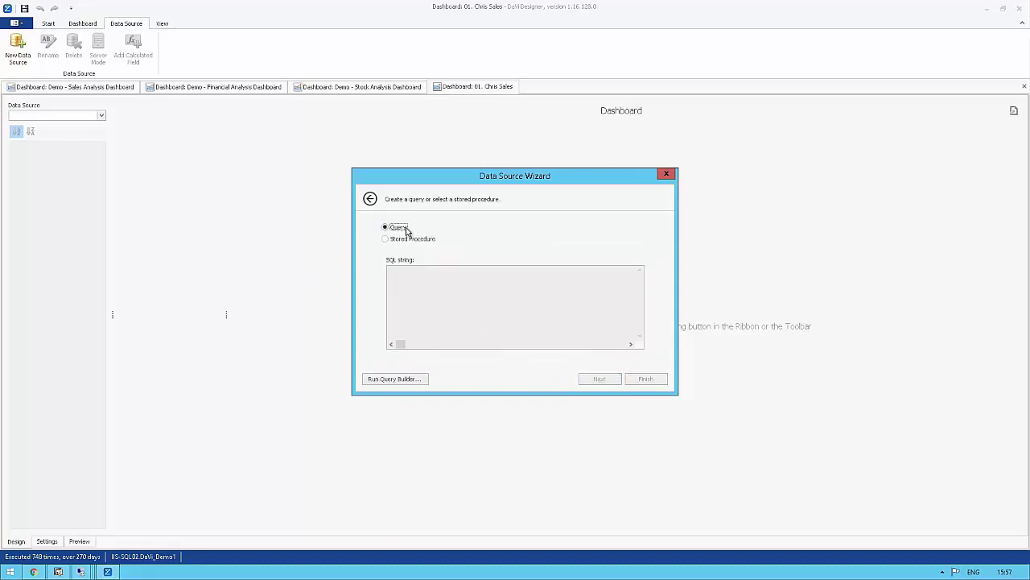
{"action": "left_click", "coordinate": [390, 382]}
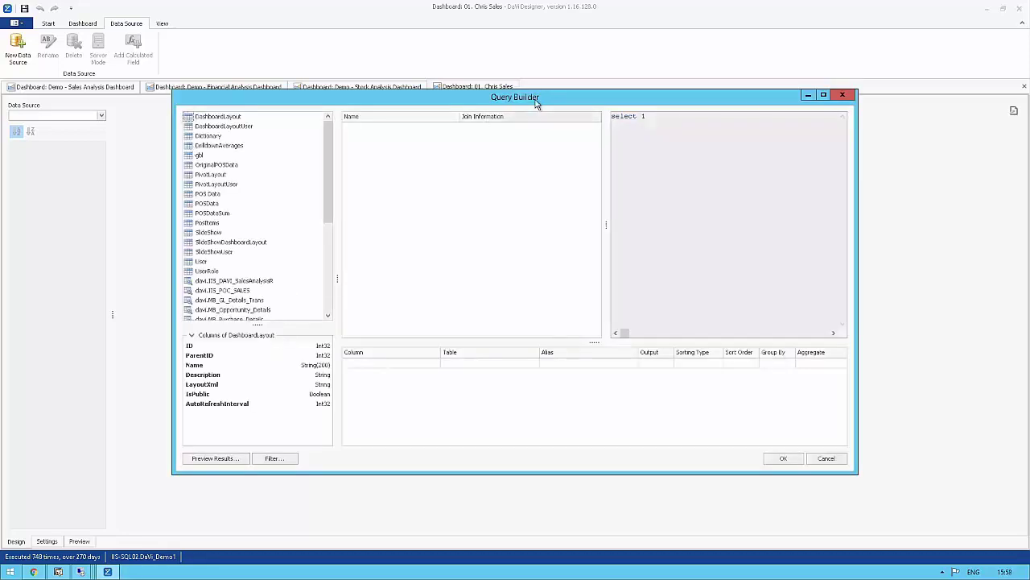
Step: Add the davi.MB_Sales_Details view to the query and select all of its columns
{"action": "left_click_drag", "start_coordinate": [329, 187], "coordinate": [326, 269]}
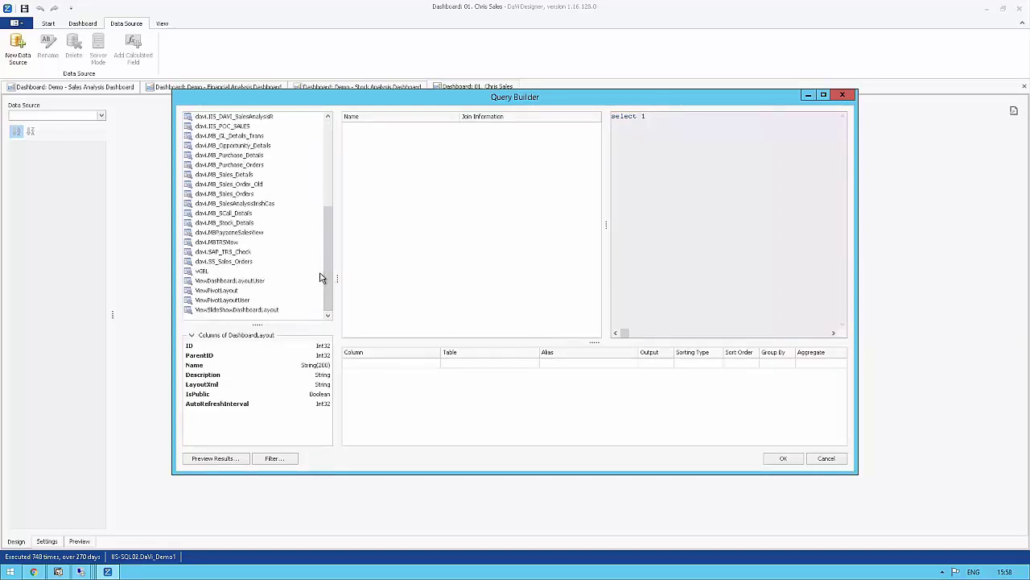
{"action": "left_click", "coordinate": [240, 175]}
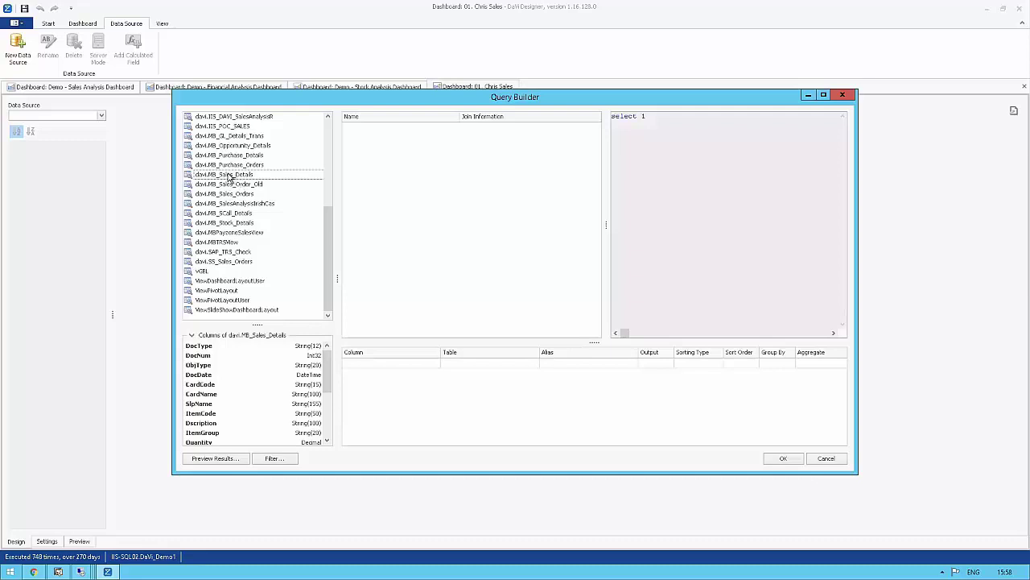
{"action": "left_click_drag", "start_coordinate": [228, 177], "coordinate": [446, 286]}
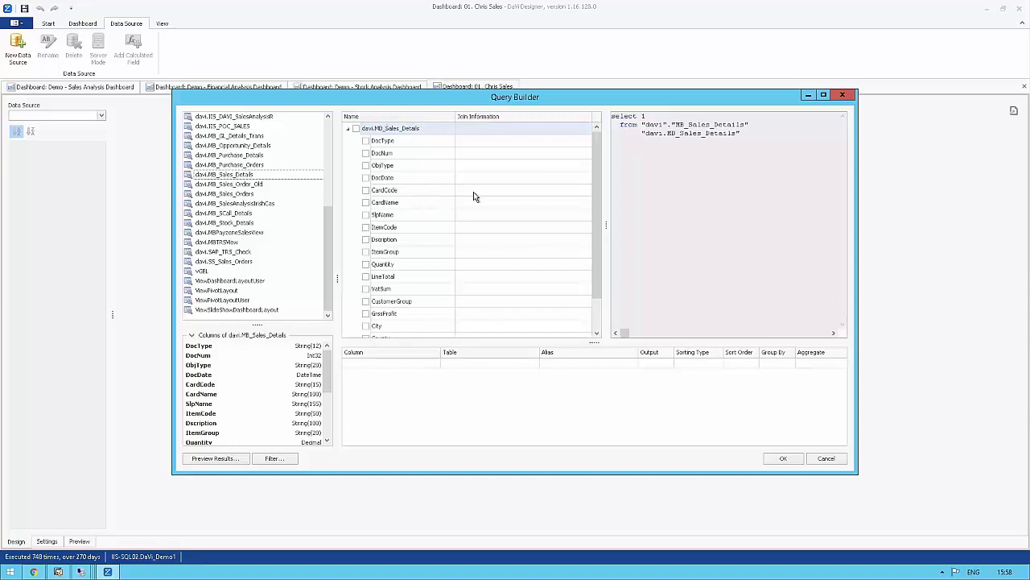
{"action": "scroll", "coordinate": [602, 218], "scroll_direction": "down", "scroll_amount": 1}
{"action": "scroll", "coordinate": [602, 218], "scroll_direction": "up", "scroll_amount": 1}
{"action": "left_click", "coordinate": [365, 141]}
{"action": "left_click", "coordinate": [367, 153]}
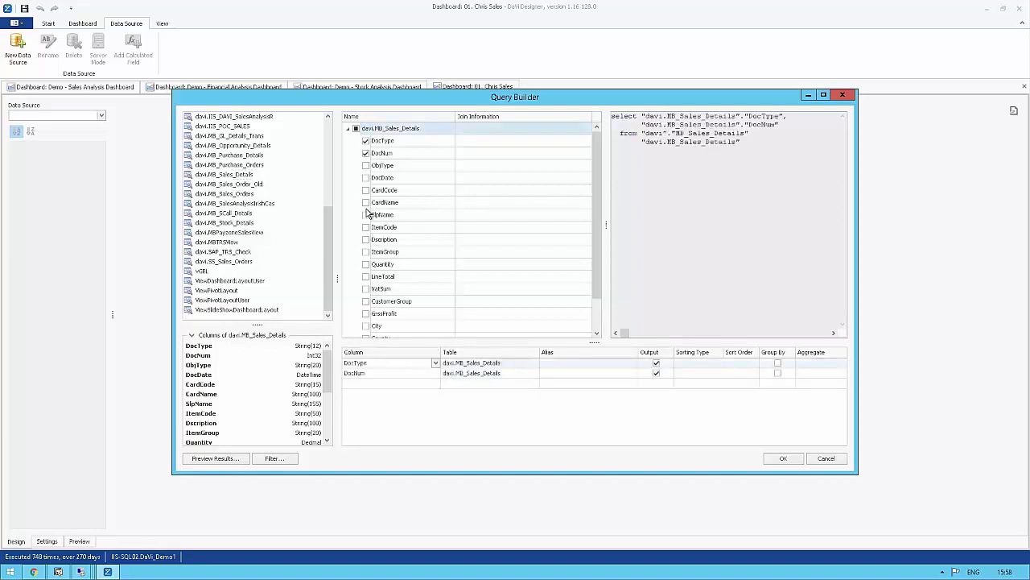
{"action": "left_click", "coordinate": [356, 129]}
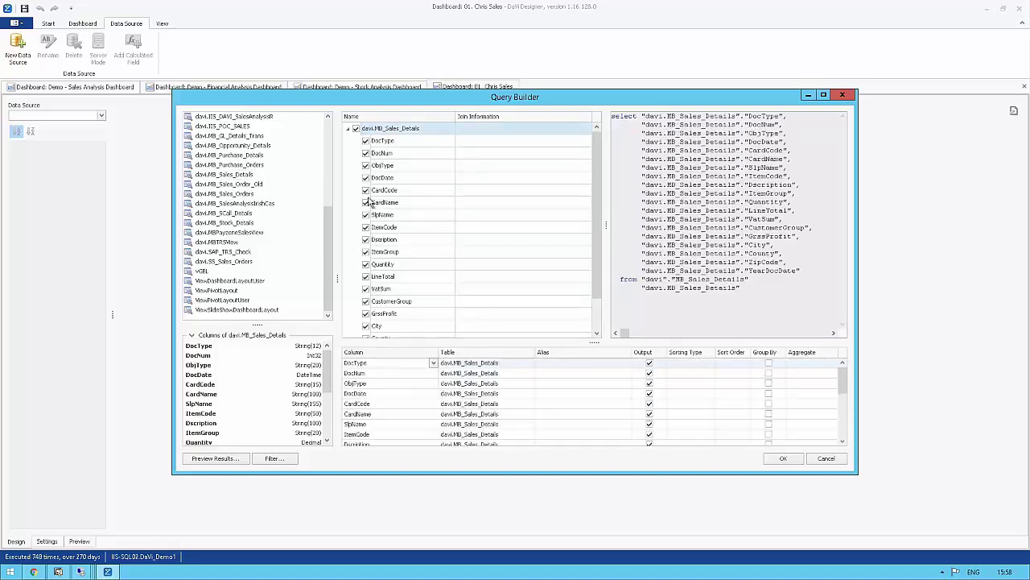
{"action": "scroll", "coordinate": [593, 299], "scroll_direction": "down", "scroll_amount": 1}
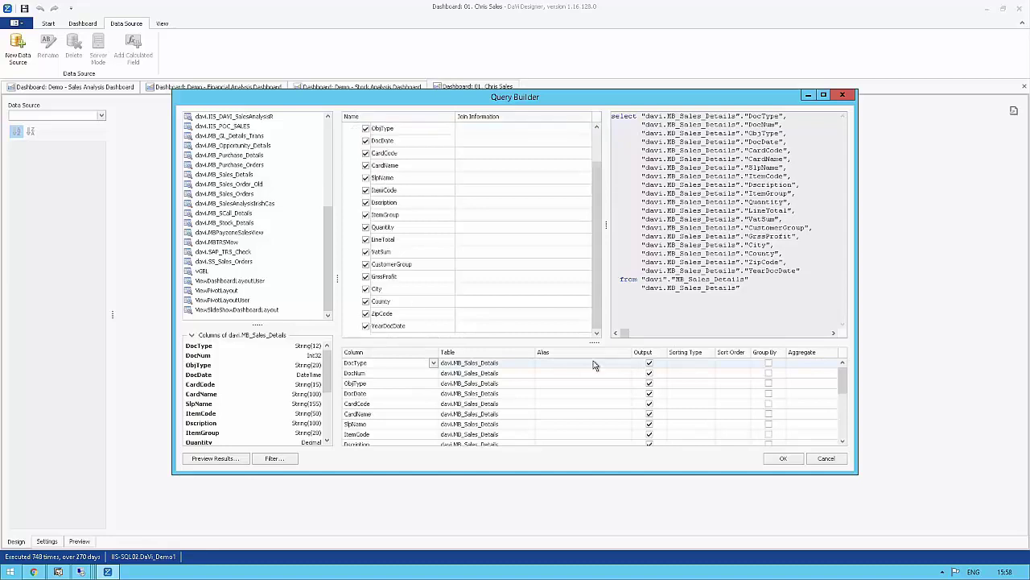
Step: Preview the query's results across all columns, then accept the query and finish creating the data source
{"action": "left_click", "coordinate": [223, 460]}
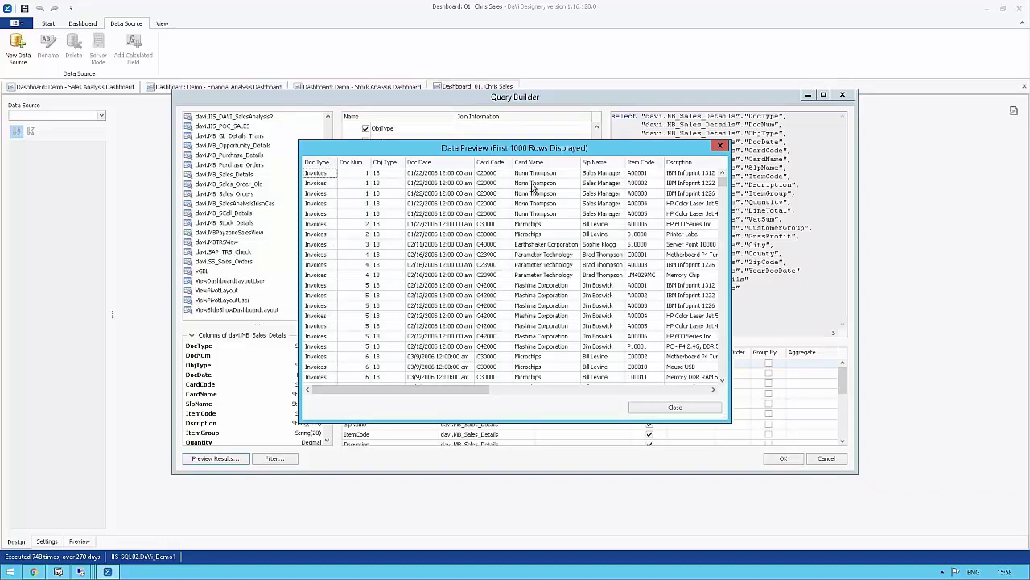
{"action": "left_click_drag", "start_coordinate": [476, 393], "coordinate": [712, 404]}
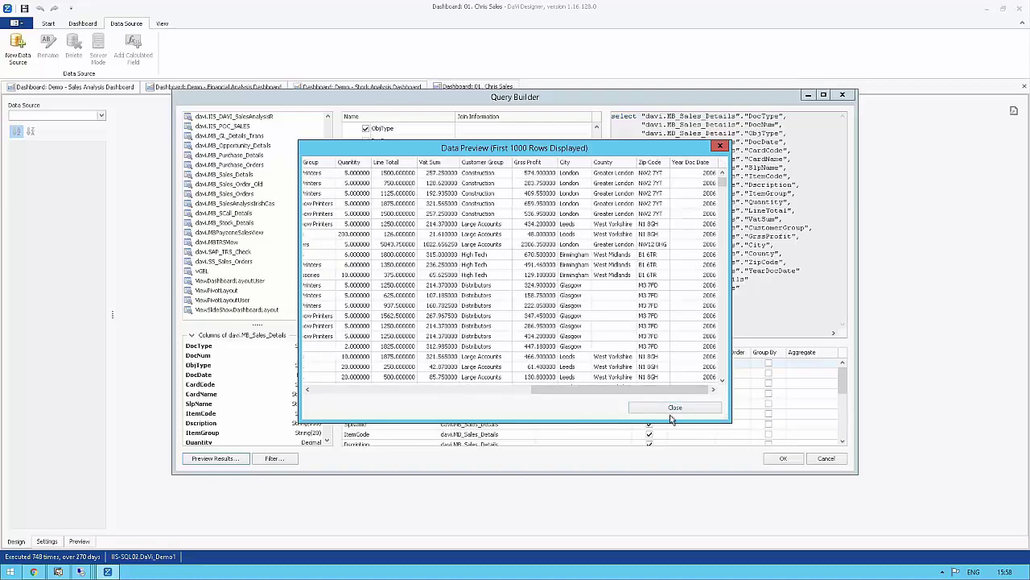
{"action": "left_click", "coordinate": [675, 408]}
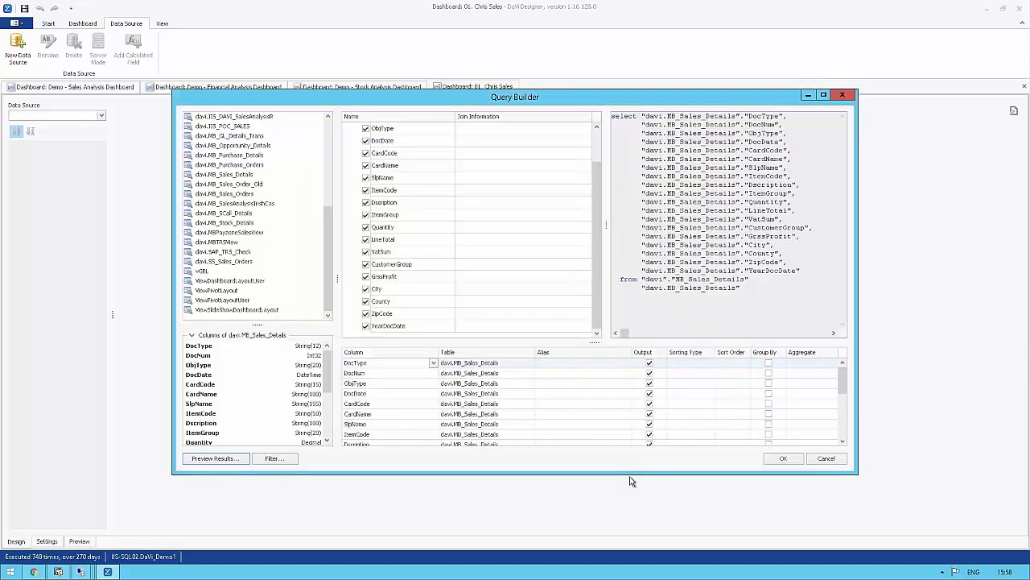
{"action": "left_click", "coordinate": [784, 458]}
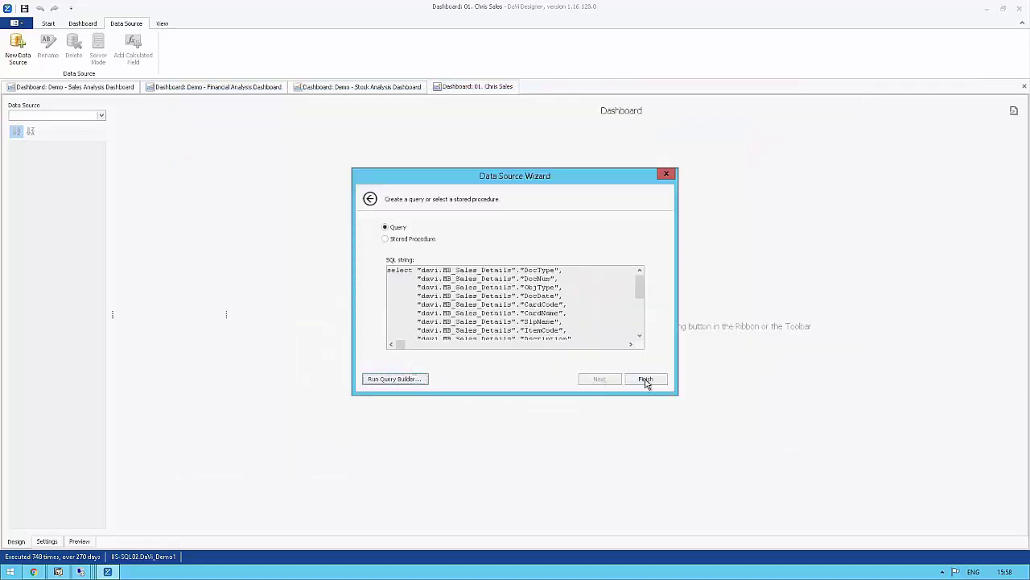
{"action": "left_click", "coordinate": [646, 380]}
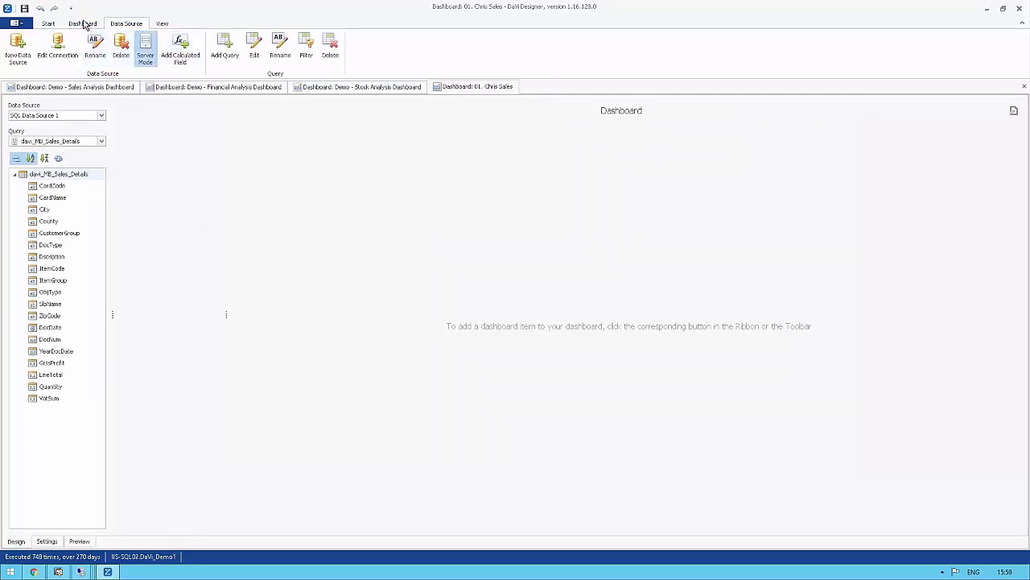
Step: Insert a chart into the dashboard and assign the LineTotal field as its value
{"action": "left_click", "coordinate": [84, 24]}
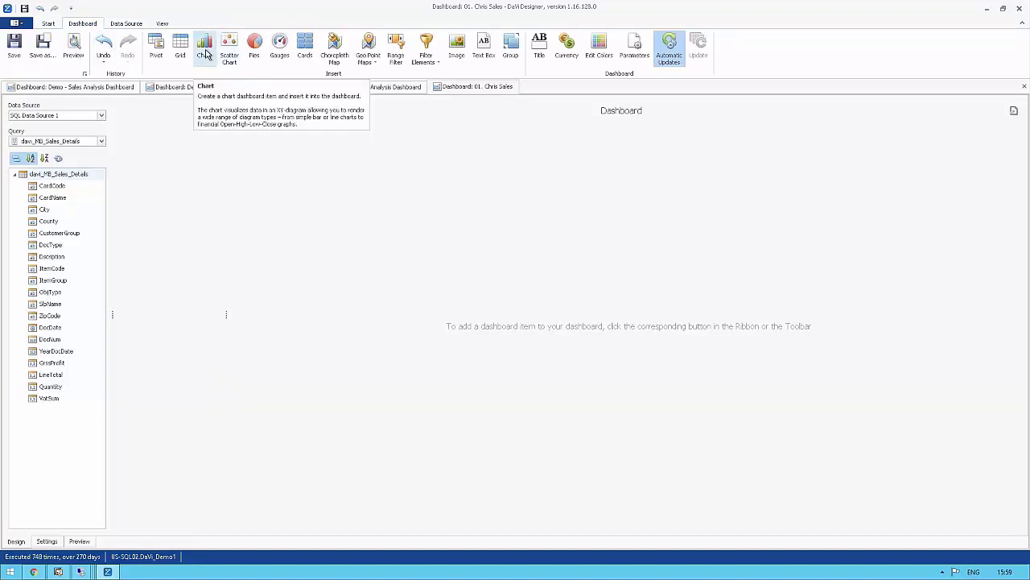
{"action": "left_click", "coordinate": [205, 53]}
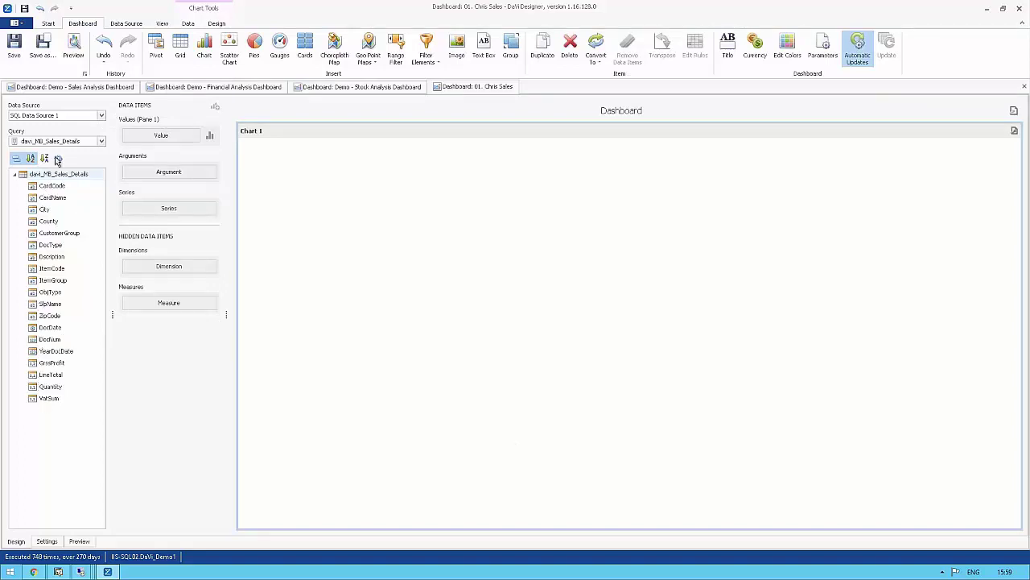
{"action": "left_click", "coordinate": [69, 377]}
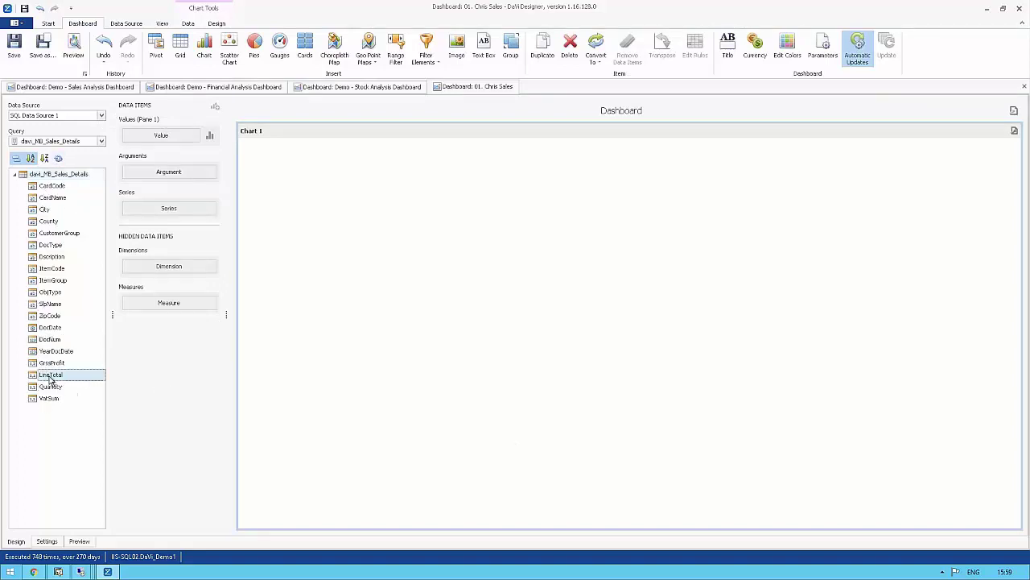
{"action": "left_click_drag", "start_coordinate": [50, 378], "coordinate": [165, 136]}
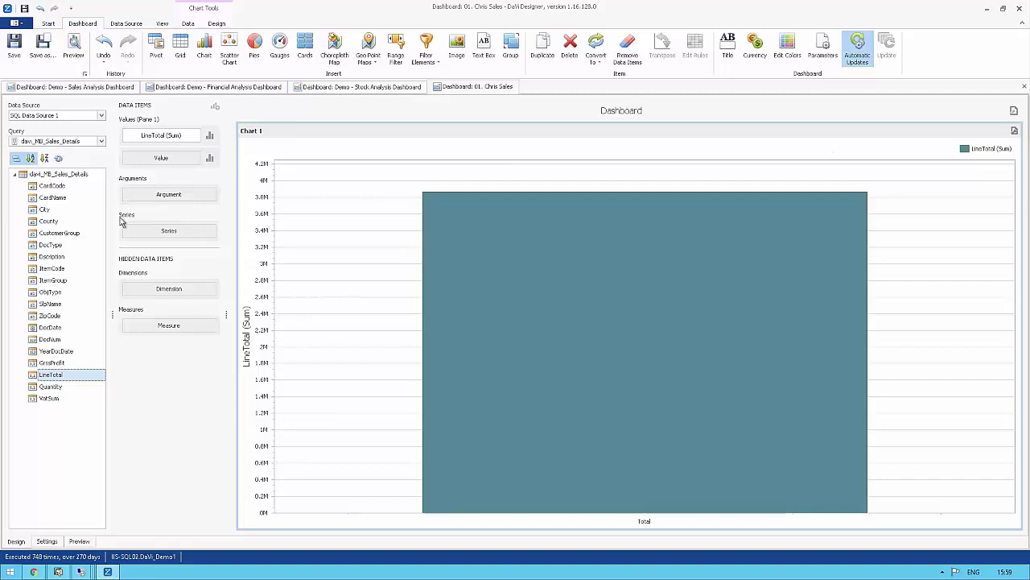
Step: Add the DocDate field as the chart's argument and summarize its LineTotal value by Average
{"action": "left_click", "coordinate": [46, 329]}
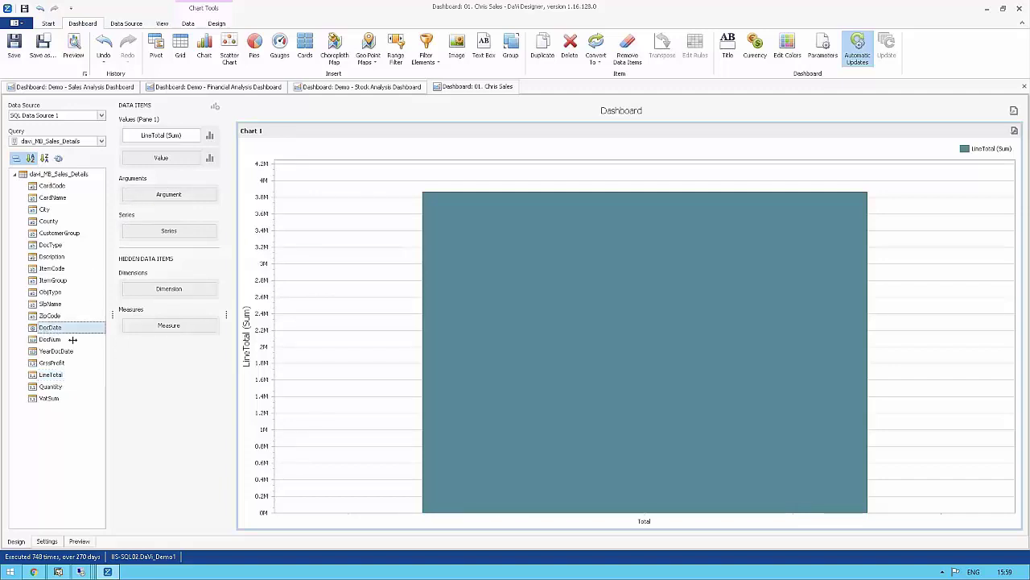
{"action": "left_click_drag", "start_coordinate": [47, 331], "coordinate": [174, 196]}
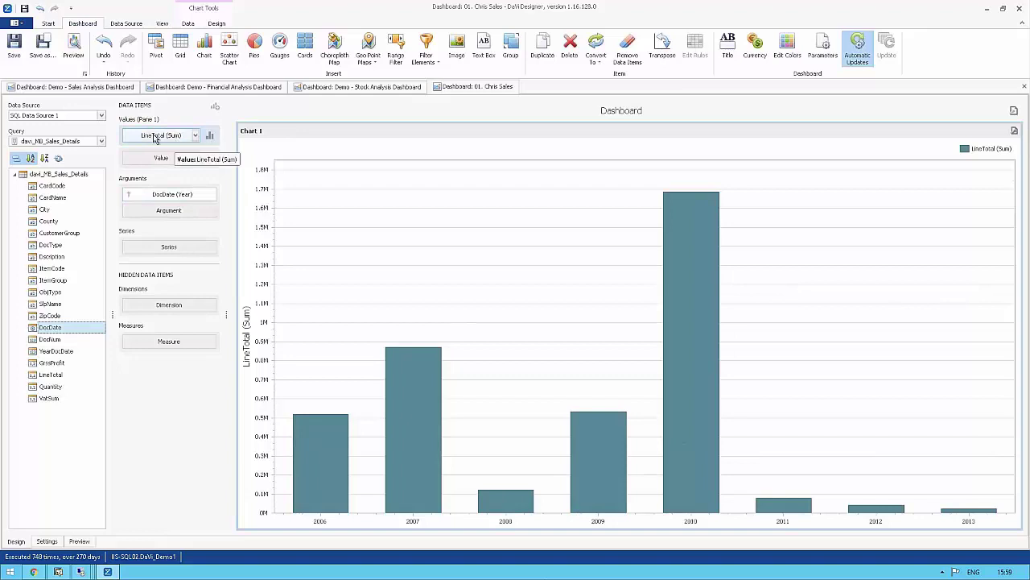
{"action": "left_click", "coordinate": [195, 136]}
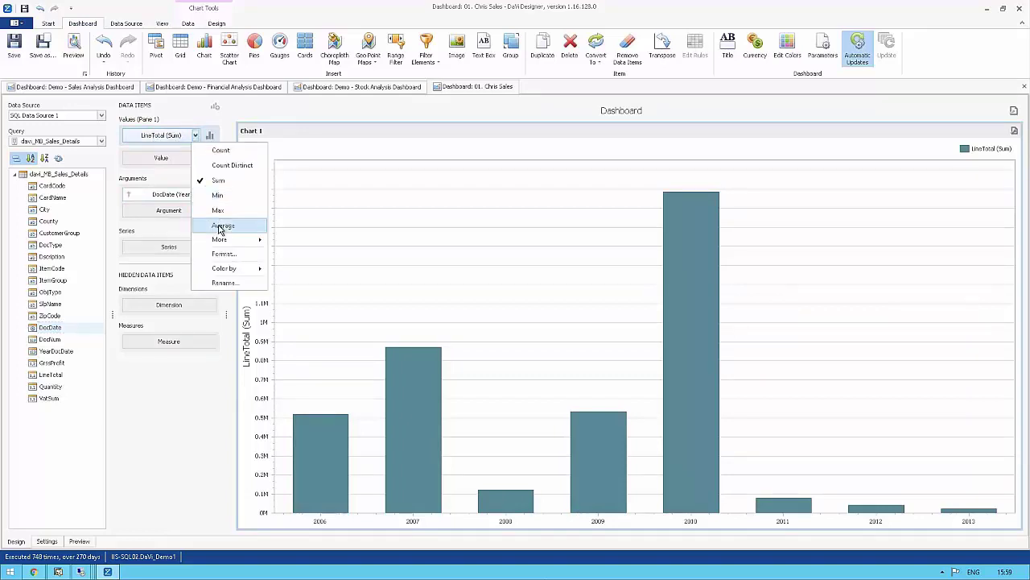
{"action": "left_click", "coordinate": [221, 228]}
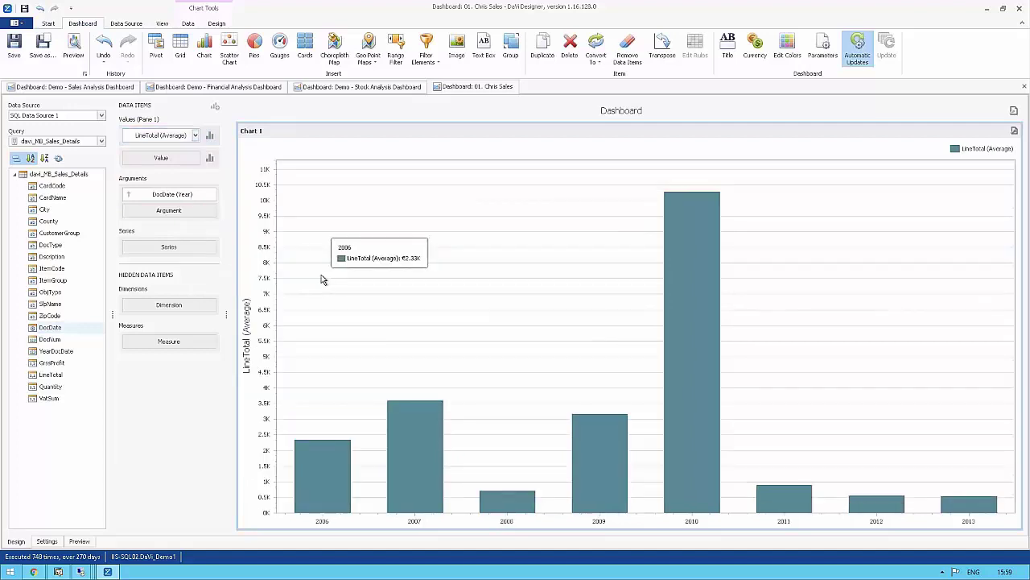
Step: Group the chart's DocDate argument by Month and add DocDate by year as the chart's series
{"action": "left_click", "coordinate": [211, 194]}
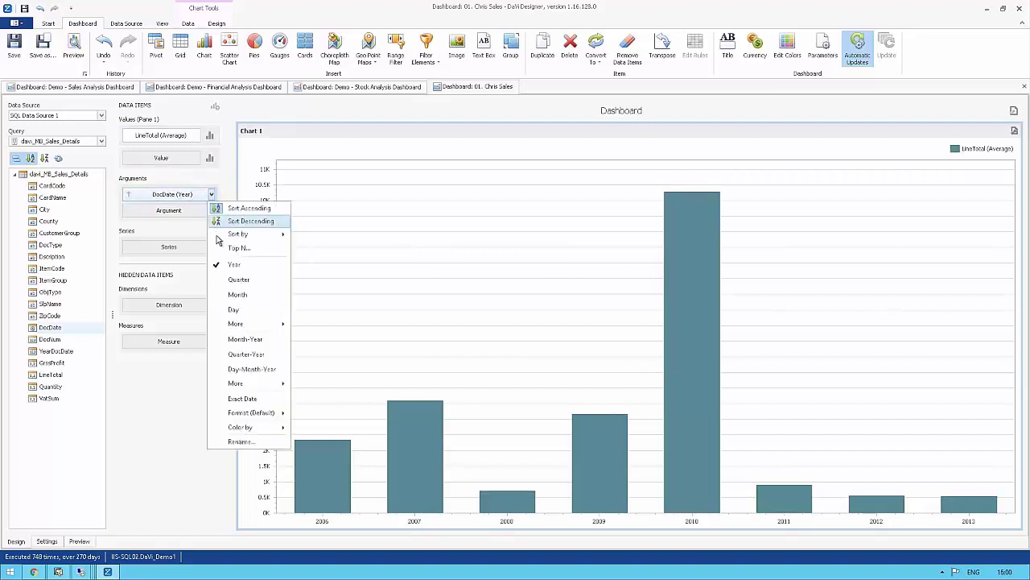
{"action": "left_click", "coordinate": [237, 295]}
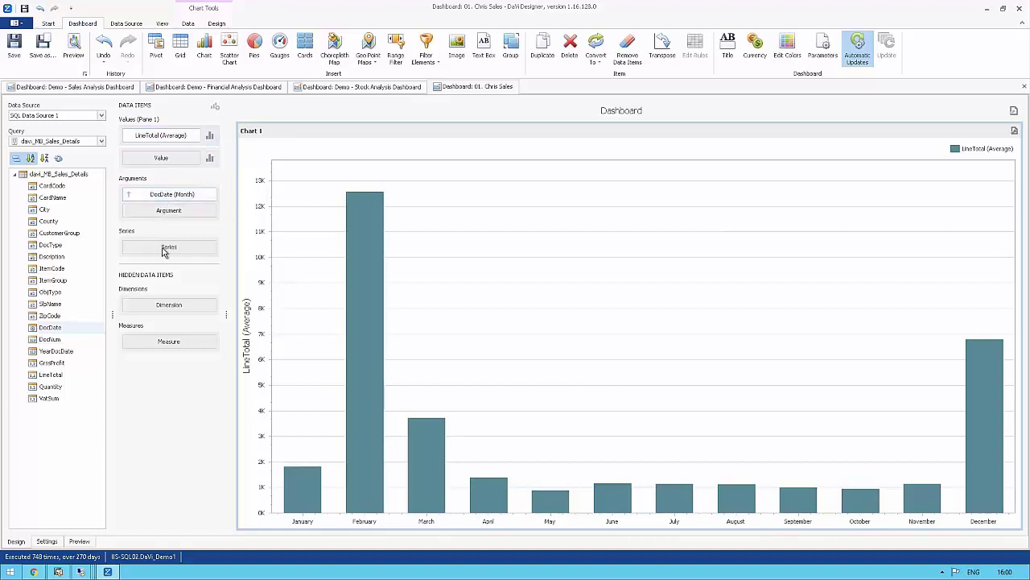
{"action": "left_click", "coordinate": [49, 329]}
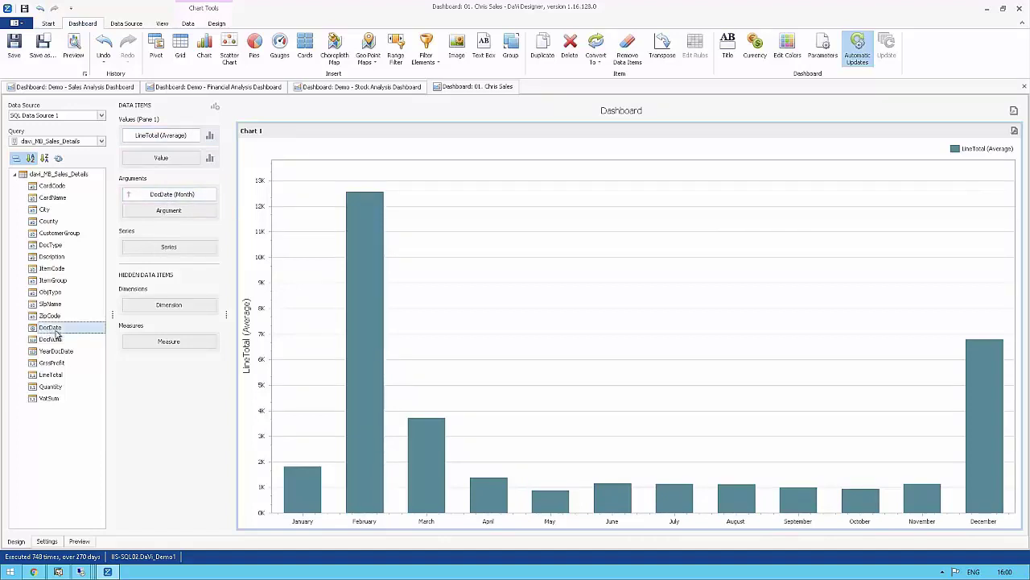
{"action": "left_click_drag", "start_coordinate": [59, 330], "coordinate": [169, 247]}
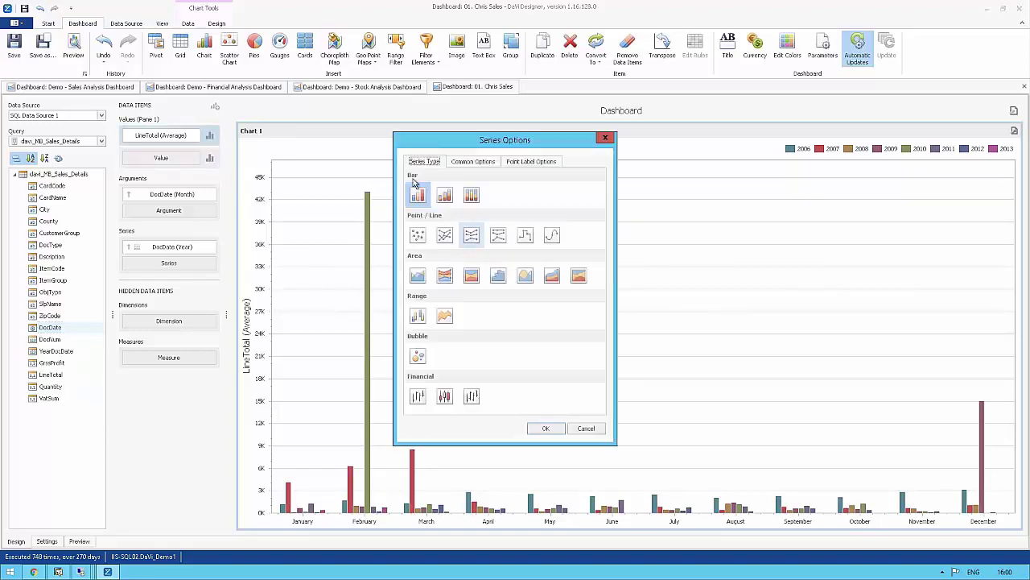
Step: Change the chart's LineTotal series type to Line and show point labels on it
{"action": "left_click", "coordinate": [445, 235]}
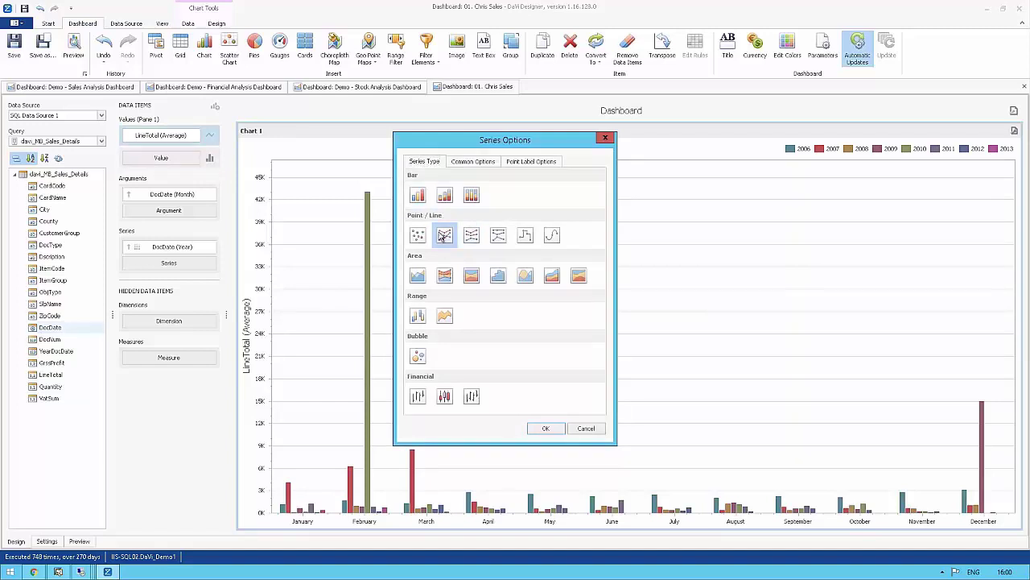
{"action": "left_click", "coordinate": [529, 162]}
{"action": "left_click", "coordinate": [485, 187]}
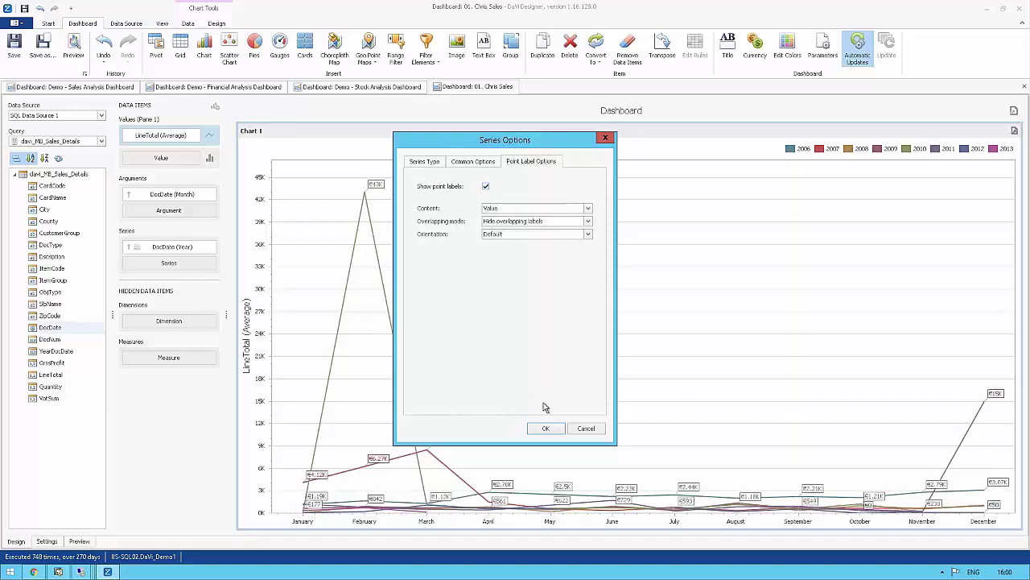
{"action": "left_click", "coordinate": [546, 427]}
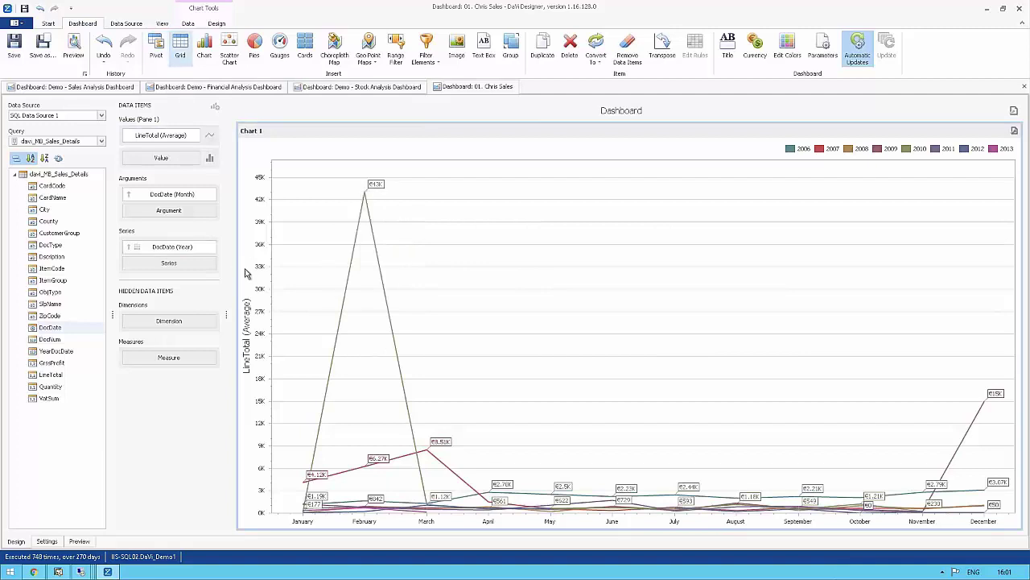
Step: Insert a grid into the dashboard with CardName and LineTotal as its columns
{"action": "left_click", "coordinate": [181, 50]}
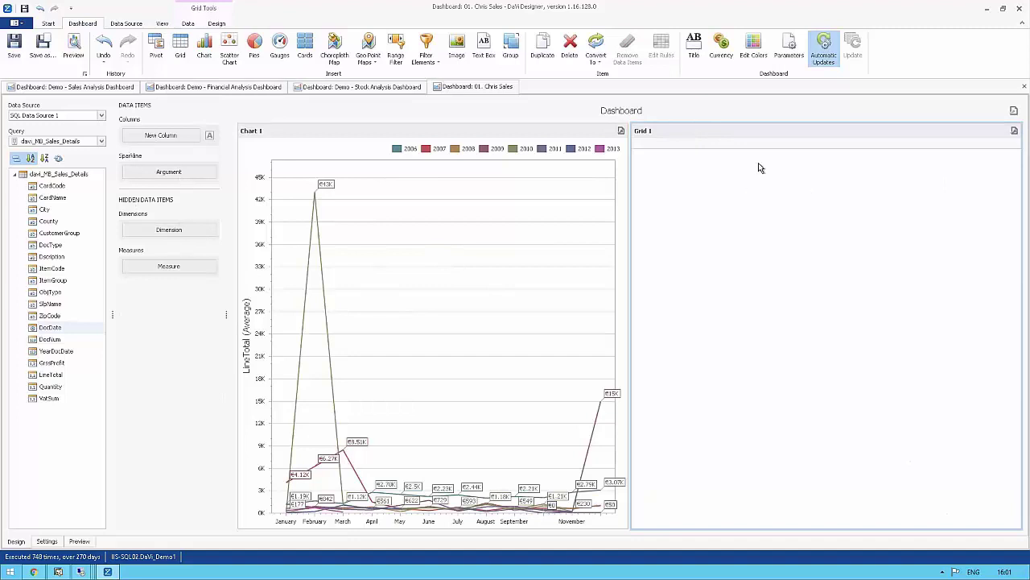
{"action": "left_click_drag", "start_coordinate": [48, 198], "coordinate": [165, 135]}
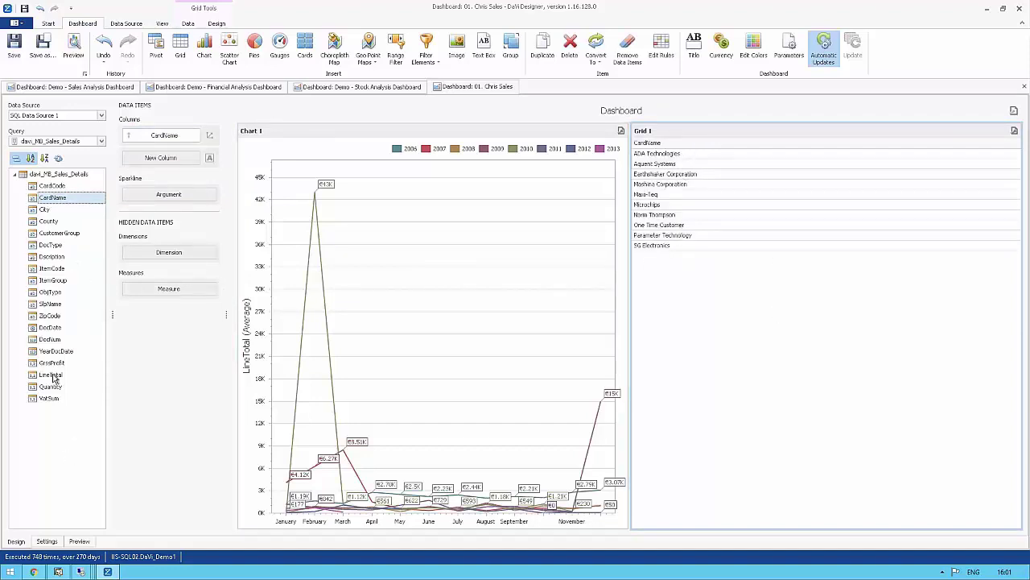
{"action": "left_click_drag", "start_coordinate": [50, 376], "coordinate": [160, 160]}
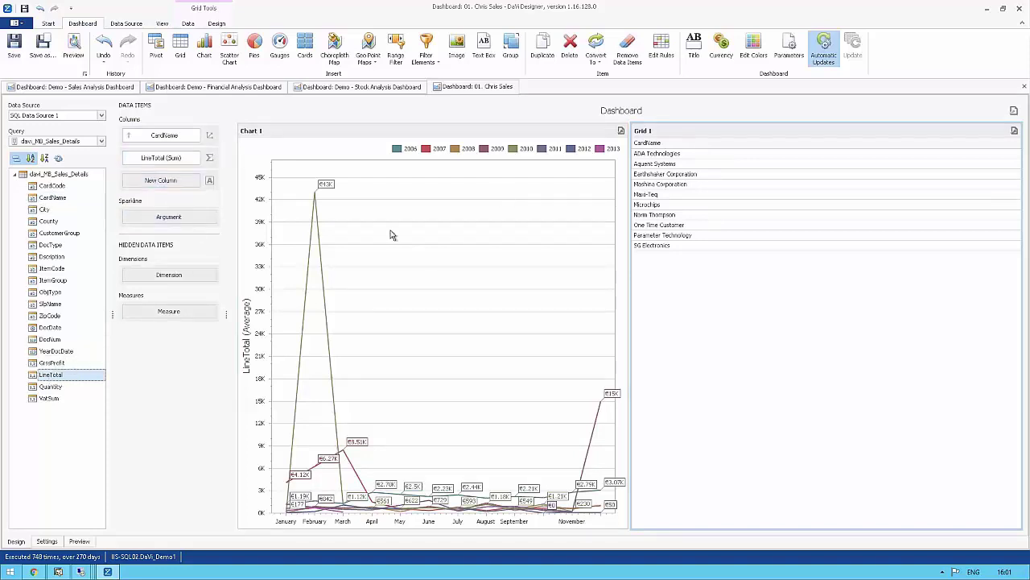
Step: Summarize the grid's LineTotal column by Average, leaving its column options as they are
{"action": "left_click", "coordinate": [209, 158]}
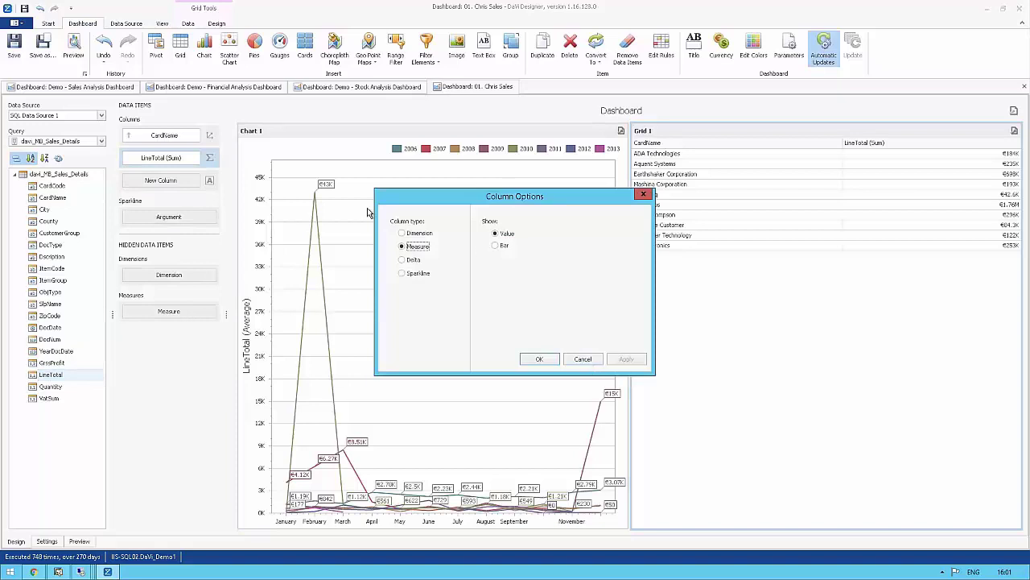
{"action": "key", "text": "Escape"}
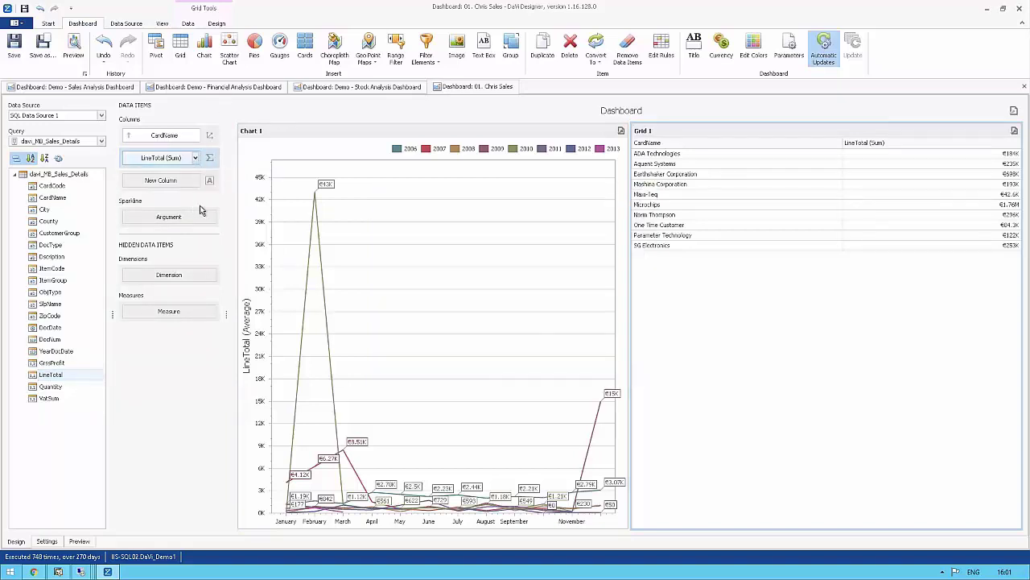
{"action": "left_click", "coordinate": [194, 157]}
{"action": "left_click", "coordinate": [220, 248]}
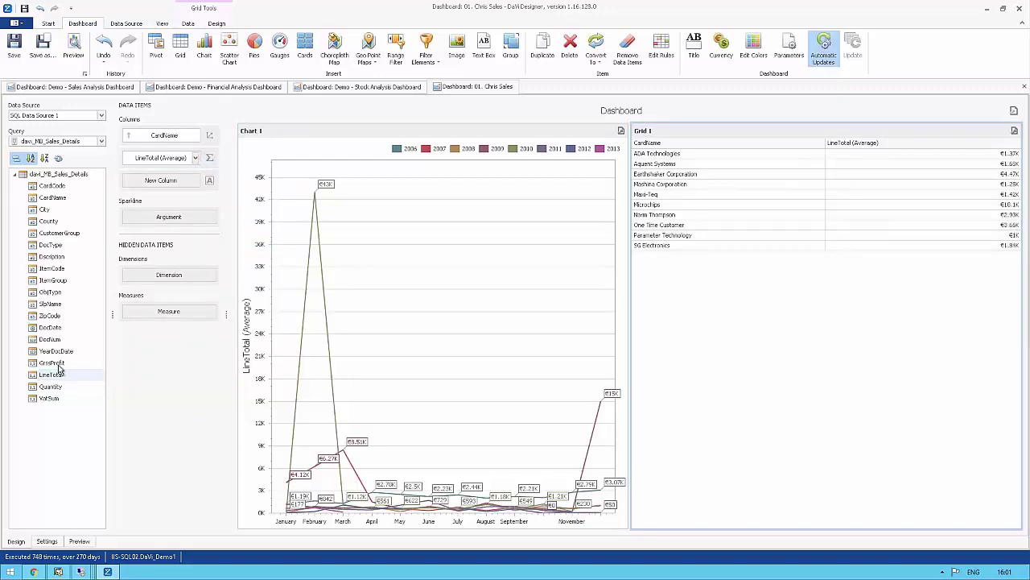
Step: Add a GrssProfit column to the grid and summarize it by Average
{"action": "left_click_drag", "start_coordinate": [53, 362], "coordinate": [165, 187]}
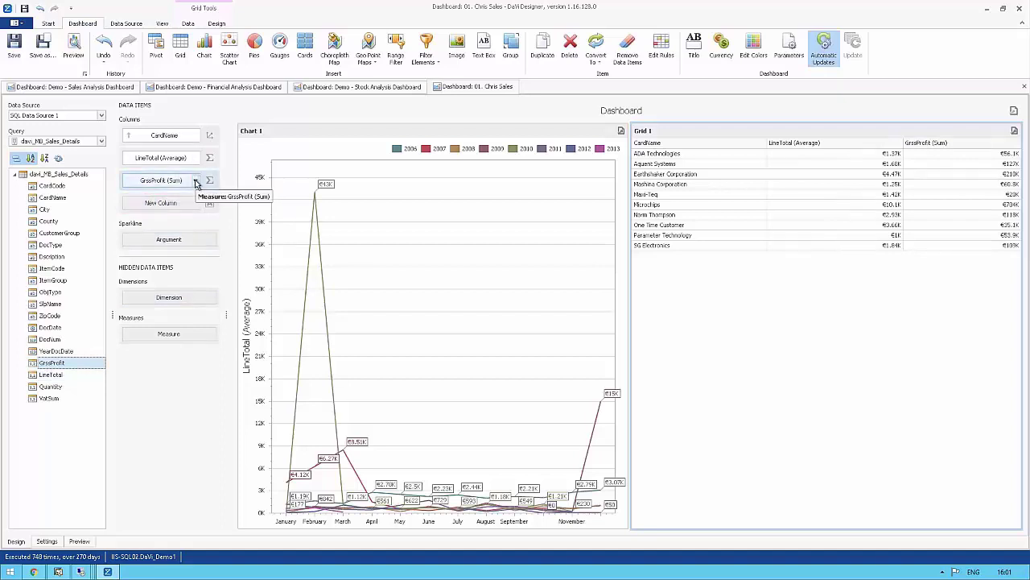
{"action": "left_click", "coordinate": [195, 182]}
{"action": "left_click", "coordinate": [218, 270]}
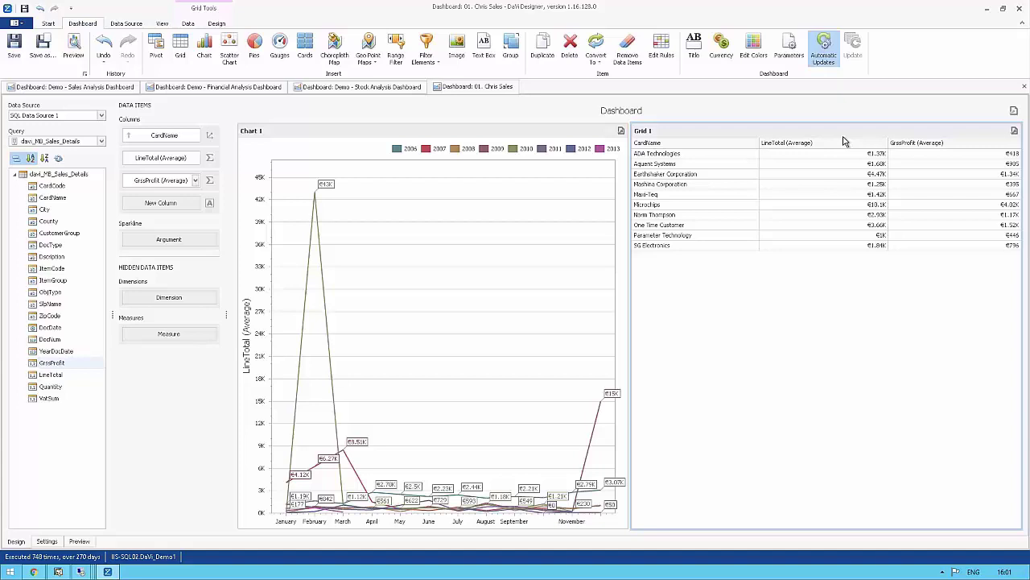
Step: Insert a range filter, place it across the full width above the chart and grid, and reduce its height to a narrow strip
{"action": "left_click", "coordinate": [395, 42]}
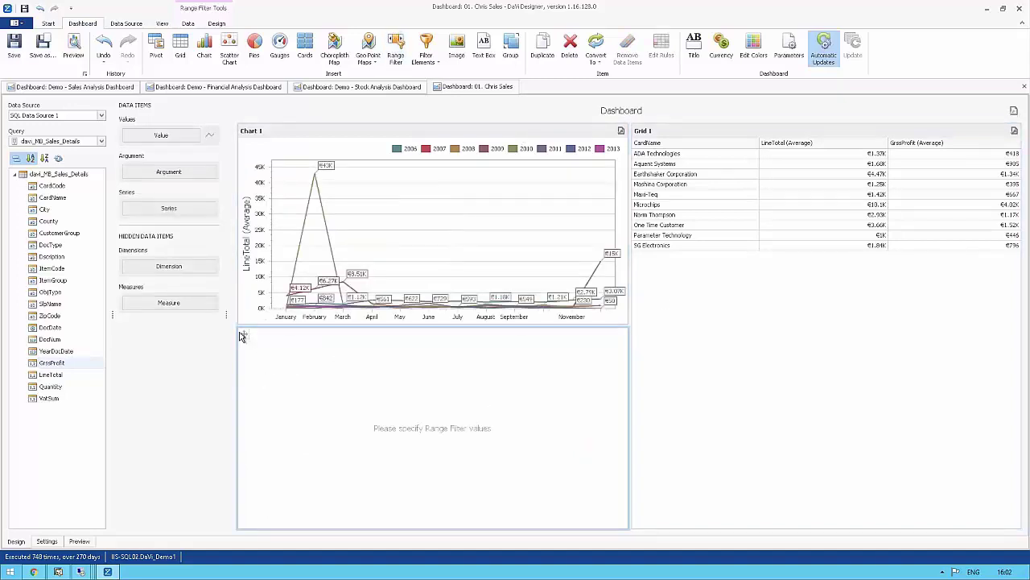
{"action": "left_click_drag", "start_coordinate": [280, 201], "coordinate": [302, 124]}
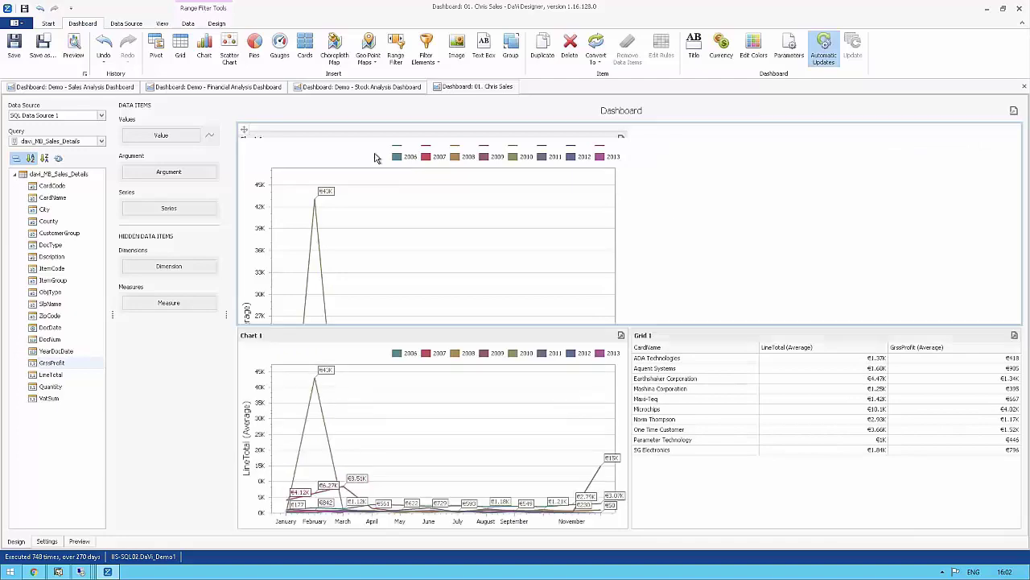
{"action": "left_click_drag", "start_coordinate": [569, 284], "coordinate": [555, 188]}
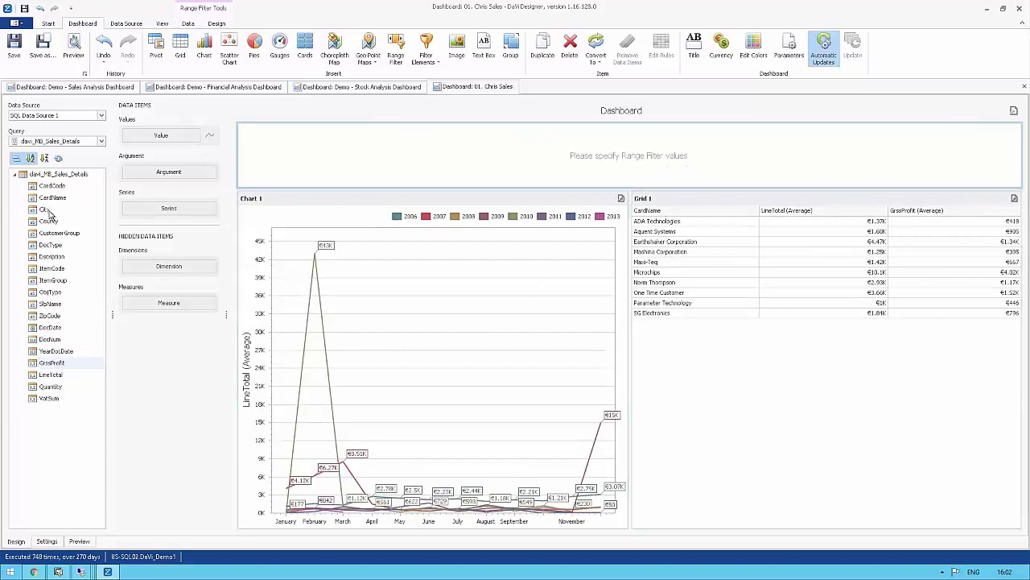
Step: Give the range filter LineTotal and GrssProfit as values and DocDate as argument, and limit its range to 2008 - 2013
{"action": "left_click", "coordinate": [55, 376]}
{"action": "left_click_drag", "start_coordinate": [55, 376], "coordinate": [168, 141]}
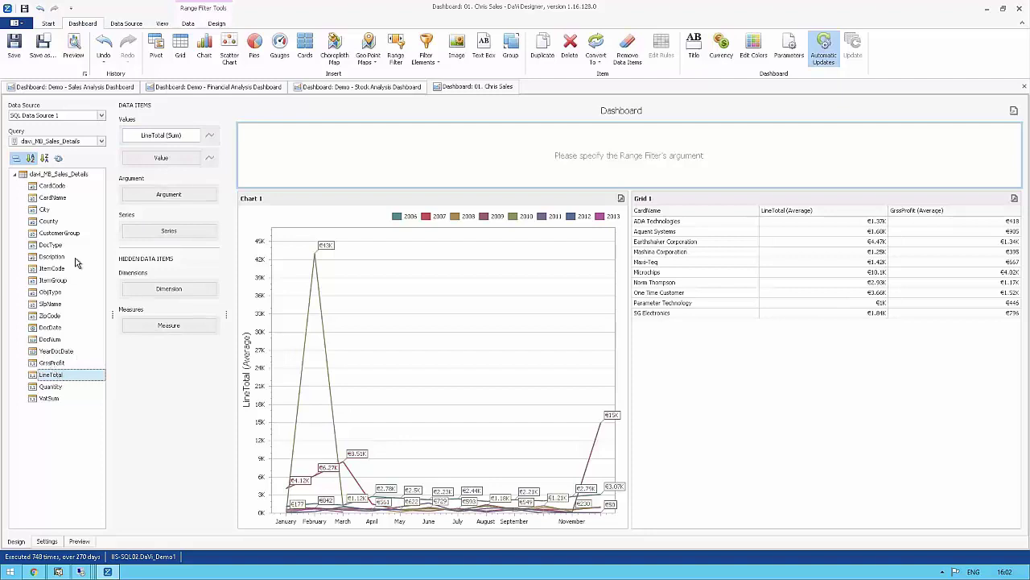
{"action": "left_click_drag", "start_coordinate": [47, 328], "coordinate": [169, 199]}
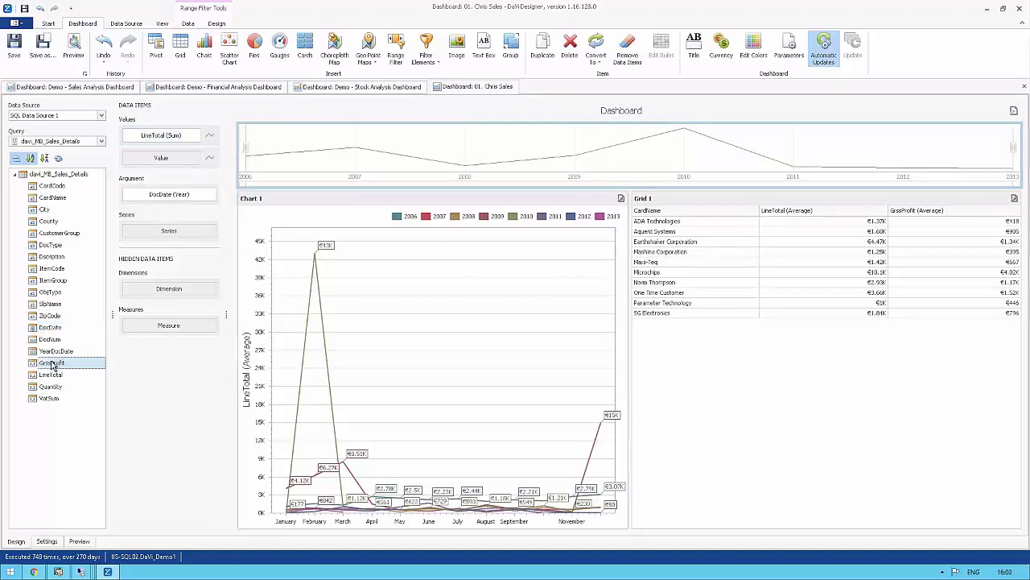
{"action": "left_click_drag", "start_coordinate": [51, 362], "coordinate": [165, 159]}
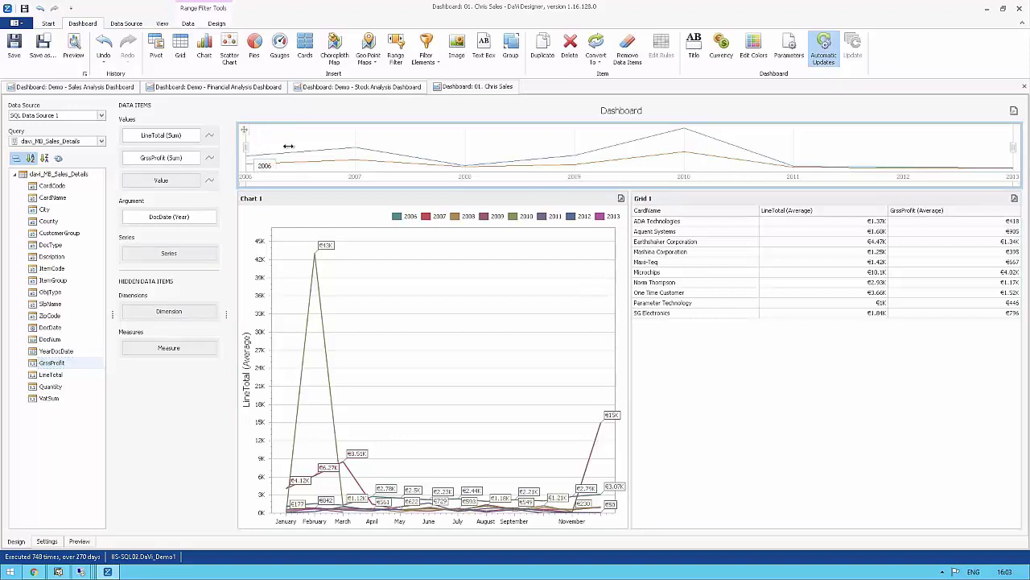
{"action": "left_click_drag", "start_coordinate": [289, 146], "coordinate": [466, 146]}
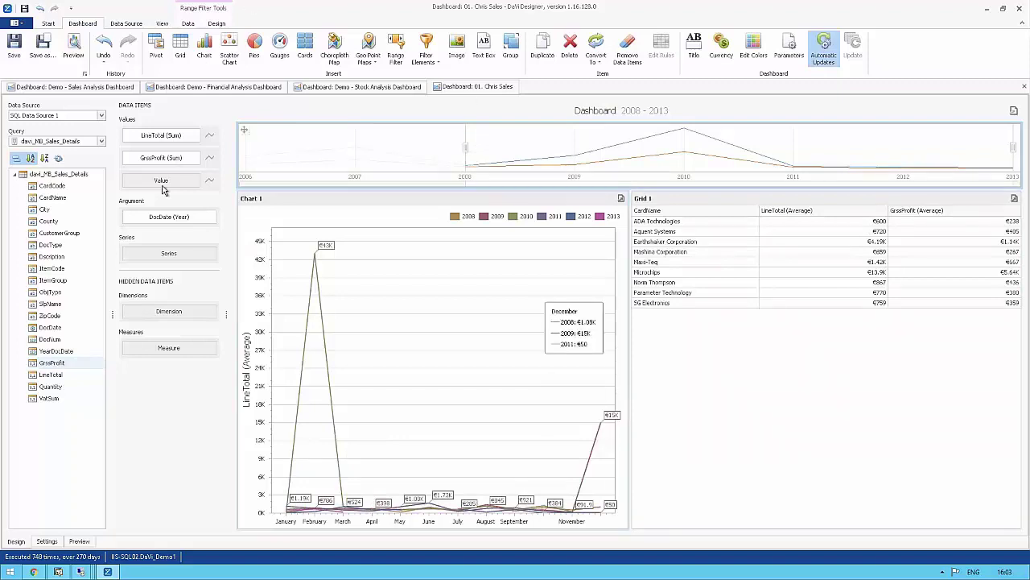
Step: Insert a List Box filter element, place it before the range filter in the same row, and narrow it
{"action": "left_click", "coordinate": [433, 65]}
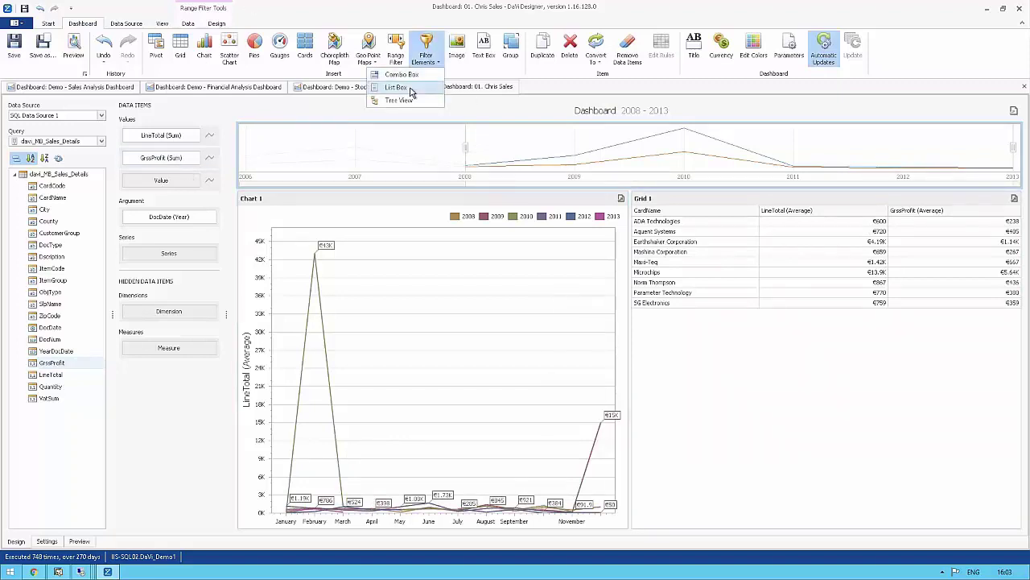
{"action": "left_click", "coordinate": [411, 89]}
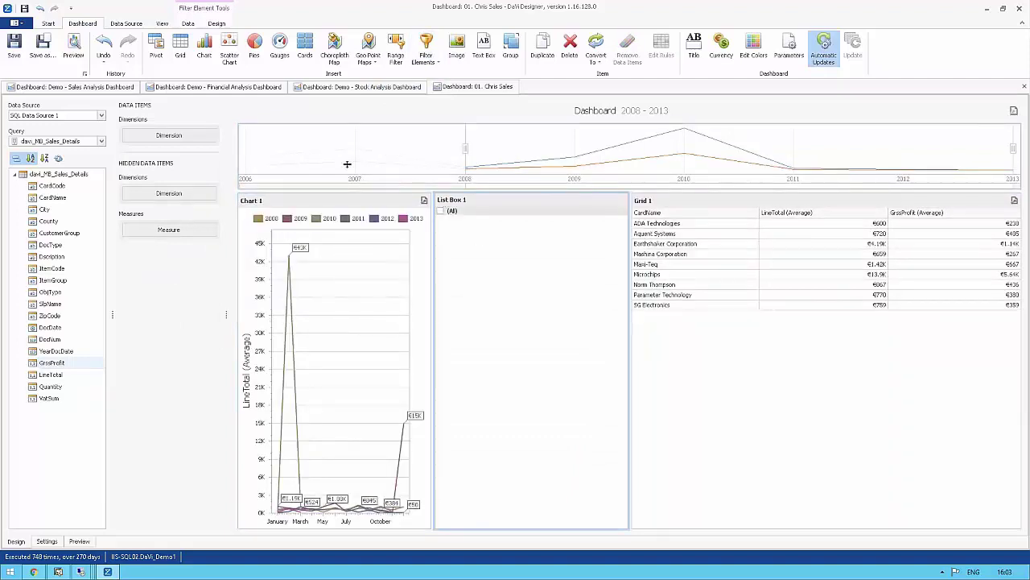
{"action": "key", "text": "Delete"}
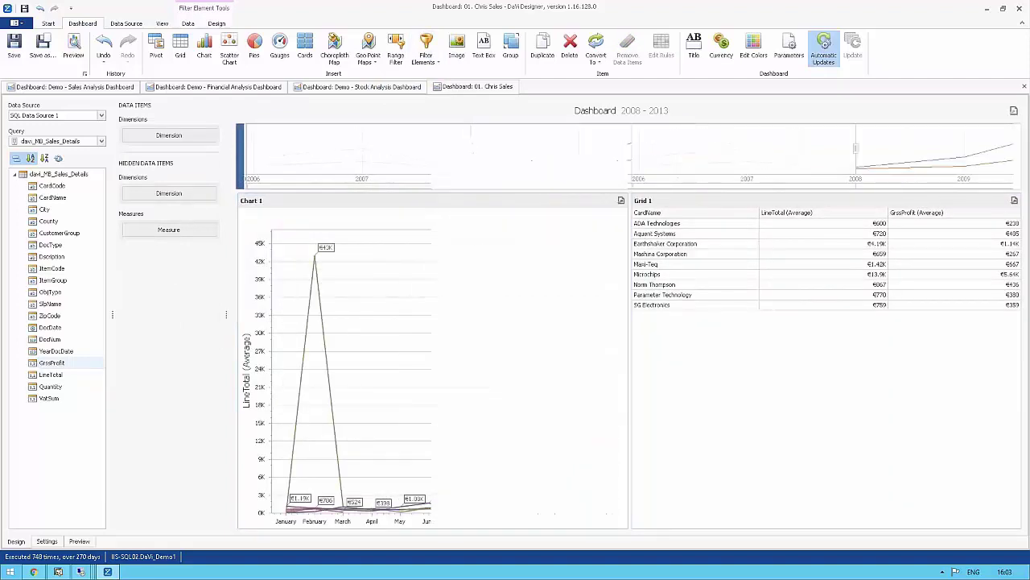
{"action": "left_click_drag", "start_coordinate": [250, 161], "coordinate": [258, 173]}
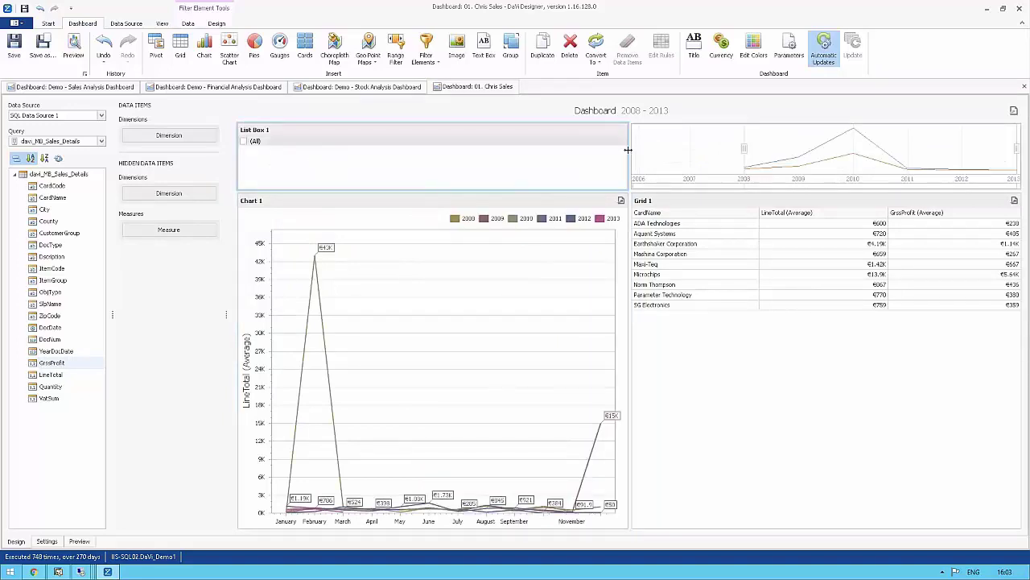
{"action": "left_click_drag", "start_coordinate": [627, 150], "coordinate": [441, 148]}
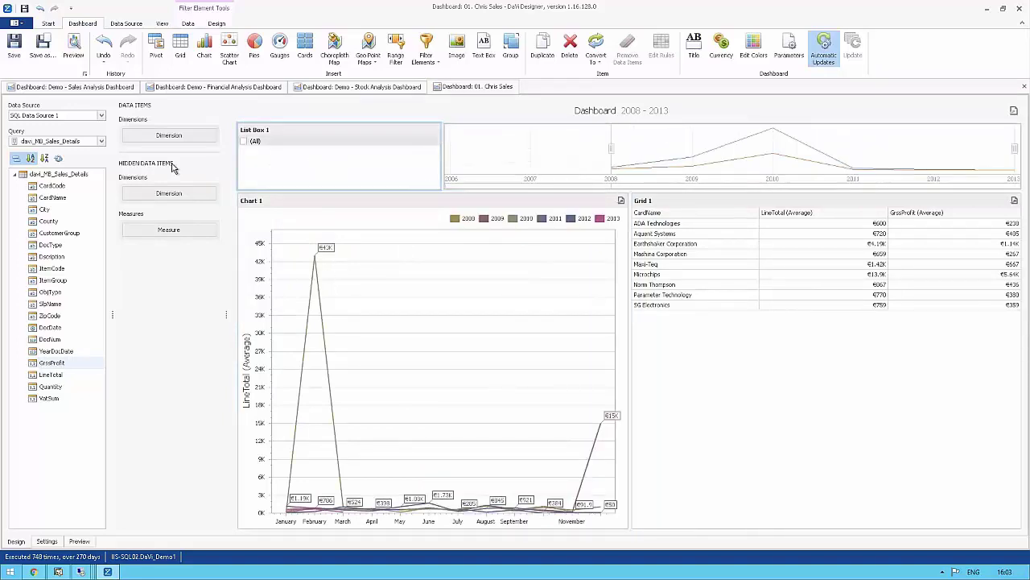
Step: Assign CardName as the list box's dimension and exclude Aquent Systems and Earthshaker Corporation from the selection
{"action": "left_click_drag", "start_coordinate": [51, 199], "coordinate": [170, 137]}
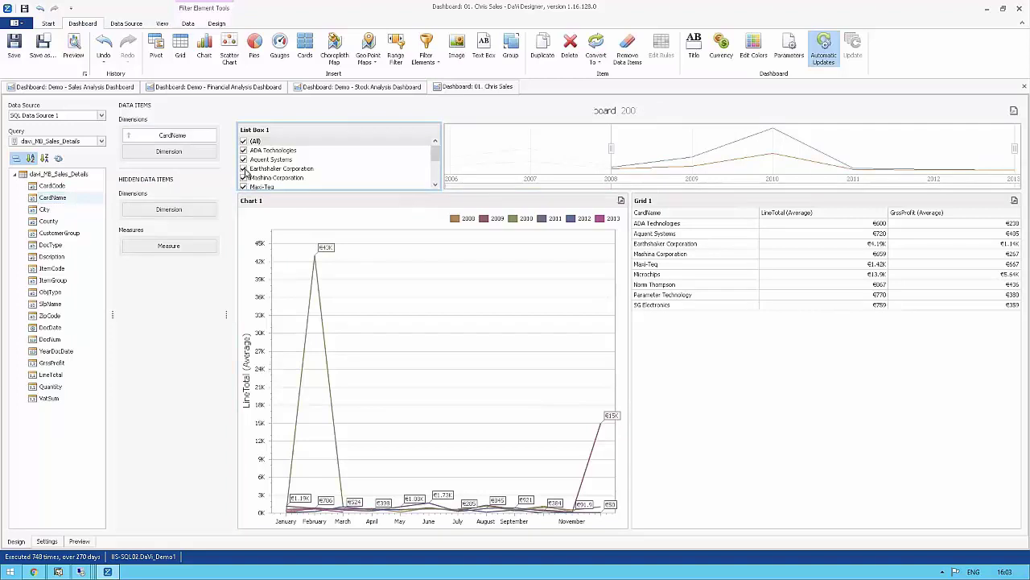
{"action": "left_click", "coordinate": [243, 159]}
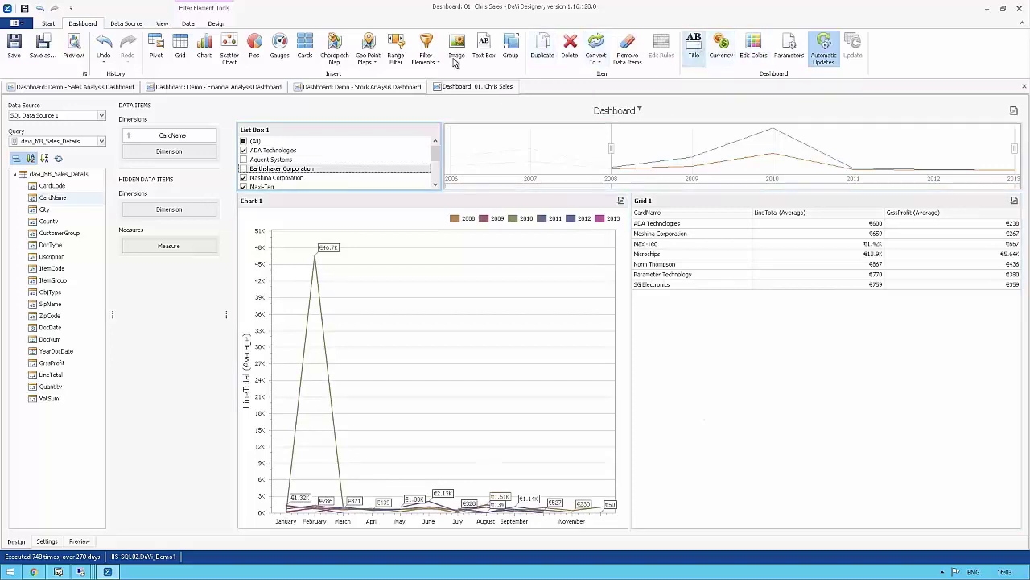
{"action": "left_click_drag", "start_coordinate": [457, 50], "coordinate": [730, 364]}
Step: Rename the LineTotal chart as Sales Average and save the dashboard
{"action": "right_click", "coordinate": [265, 204]}
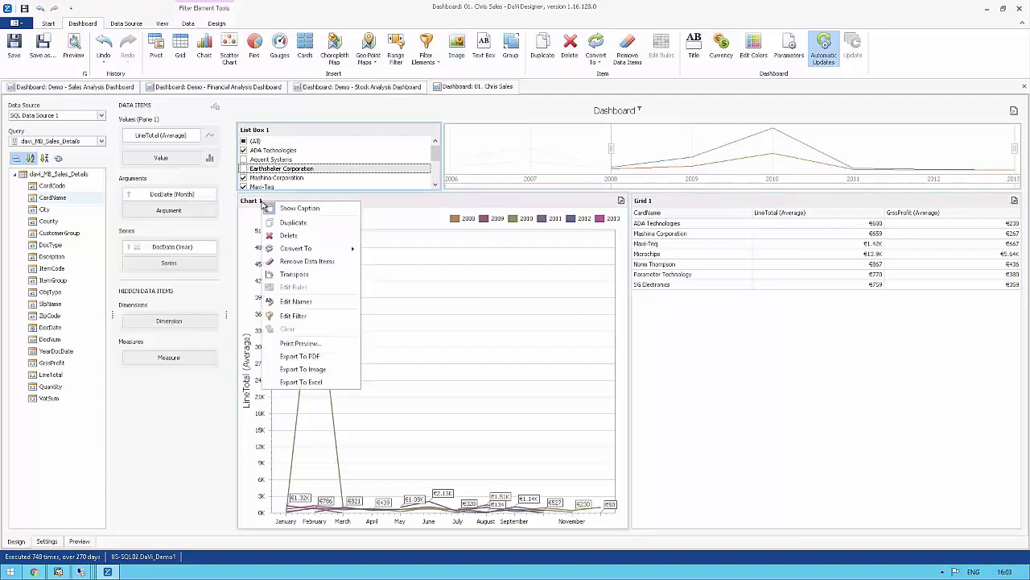
{"action": "left_click", "coordinate": [295, 301]}
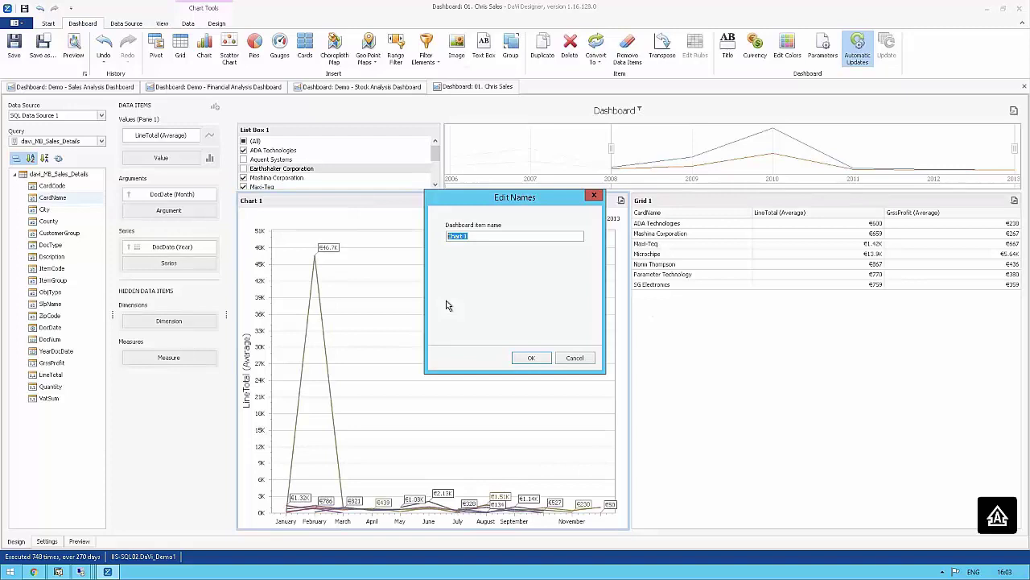
{"action": "type", "text": "Line tot"}
{"action": "key", "text": "BackSpace"}
{"action": "key", "text": "BackSpace"}
{"action": "key", "text": "BackSpace"}
{"action": "key", "text": "BackSpace"}
{"action": "key", "text": "BackSpace"}
{"action": "key", "text": "BackSpace"}
{"action": "key", "text": "BackSpace"}
{"action": "key", "text": "BackSpace"}
{"action": "type", "text": "Sales A"}
{"action": "left_click", "coordinate": [529, 358]}
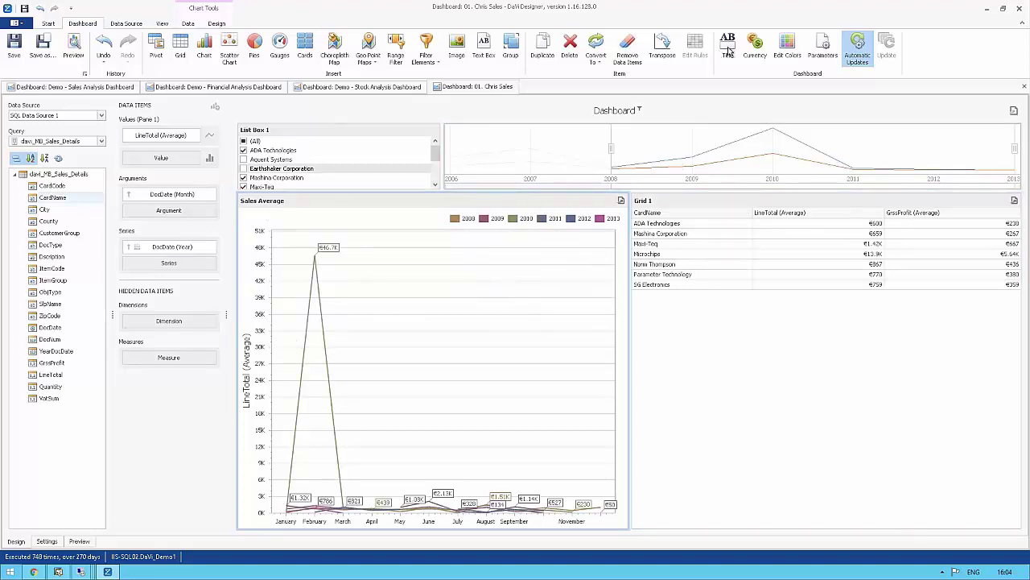
{"action": "left_click", "coordinate": [14, 50]}
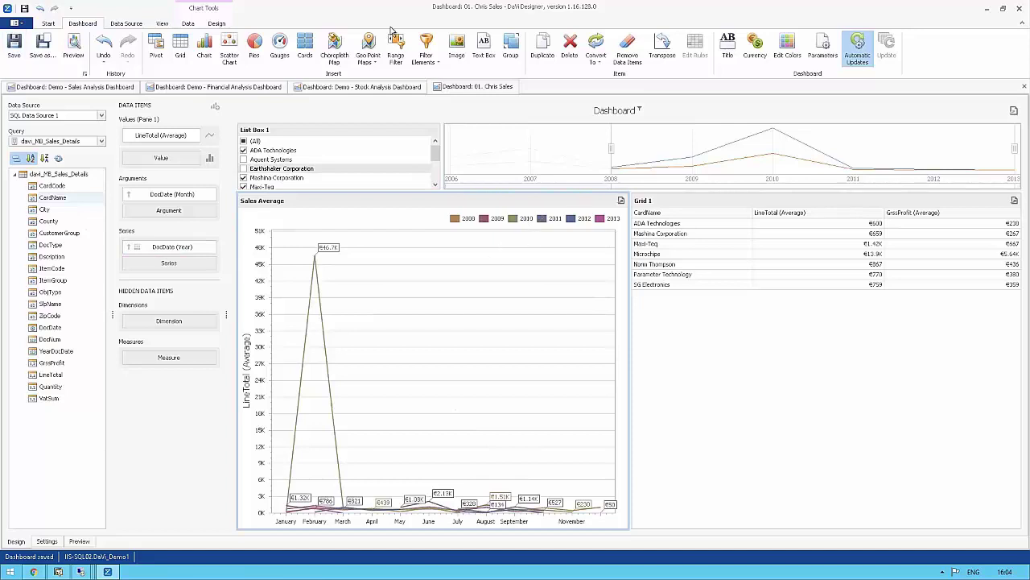
Step: Open the designer's access control list and group its entries by user
{"action": "left_click", "coordinate": [11, 25]}
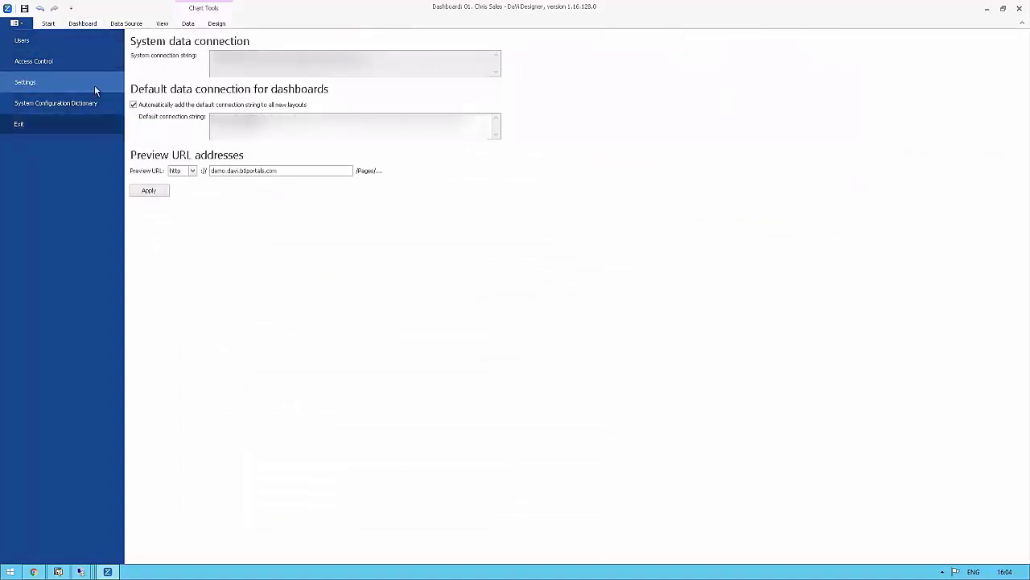
{"action": "left_click", "coordinate": [50, 65]}
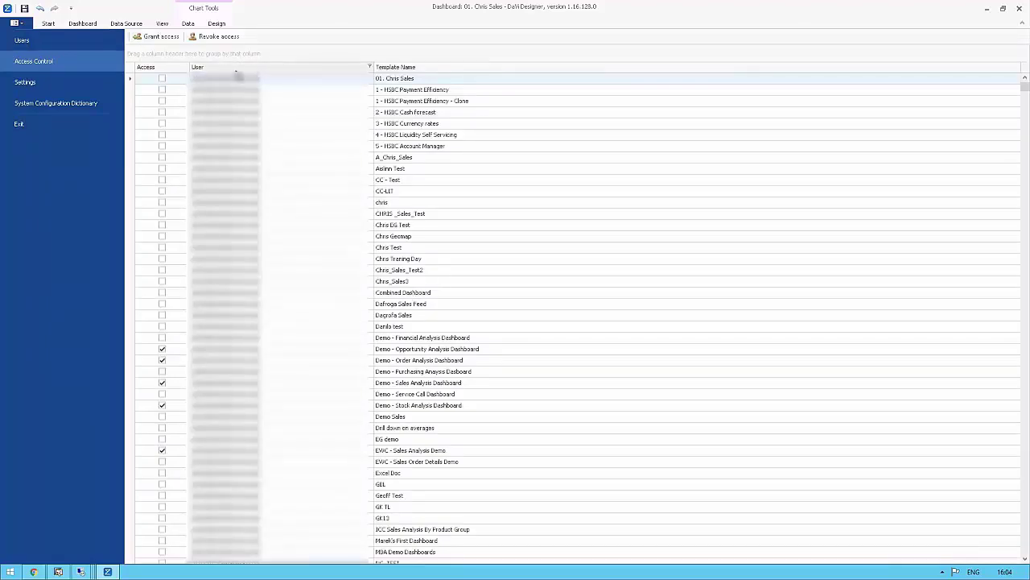
{"action": "left_click_drag", "start_coordinate": [239, 73], "coordinate": [182, 53]}
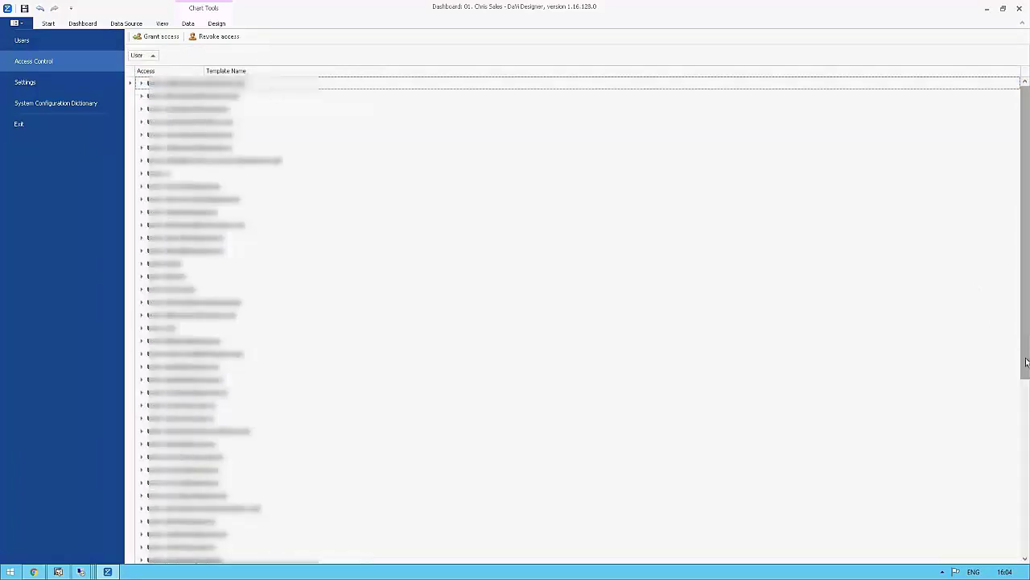
Step: Grant the account named "user" access to the newly built sales dashboard
{"action": "scroll", "coordinate": [1026, 481], "scroll_direction": "down", "scroll_amount": 2}
{"action": "scroll", "coordinate": [1026, 481], "scroll_direction": "down", "scroll_amount": 5}
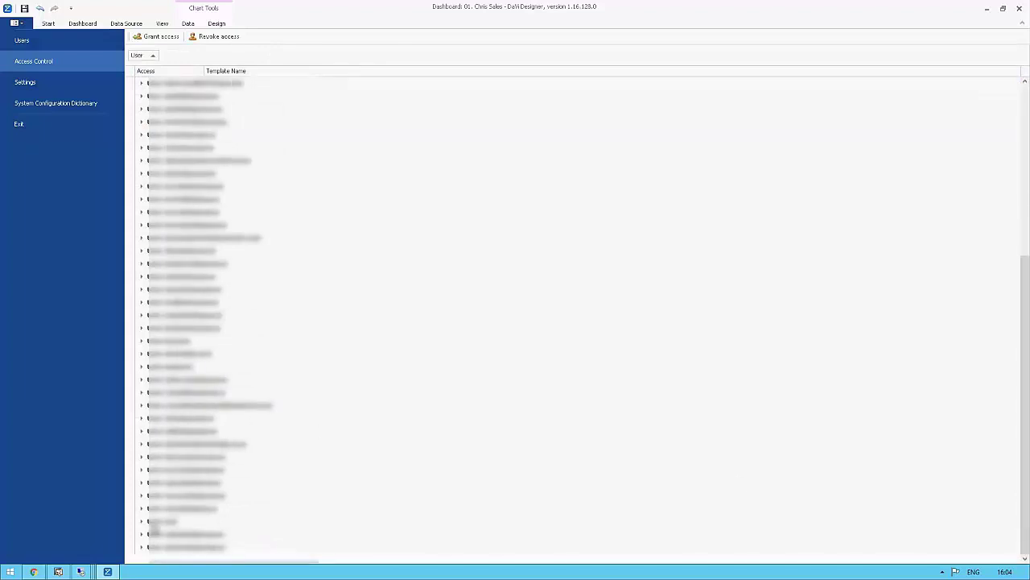
{"action": "left_click", "coordinate": [142, 522]}
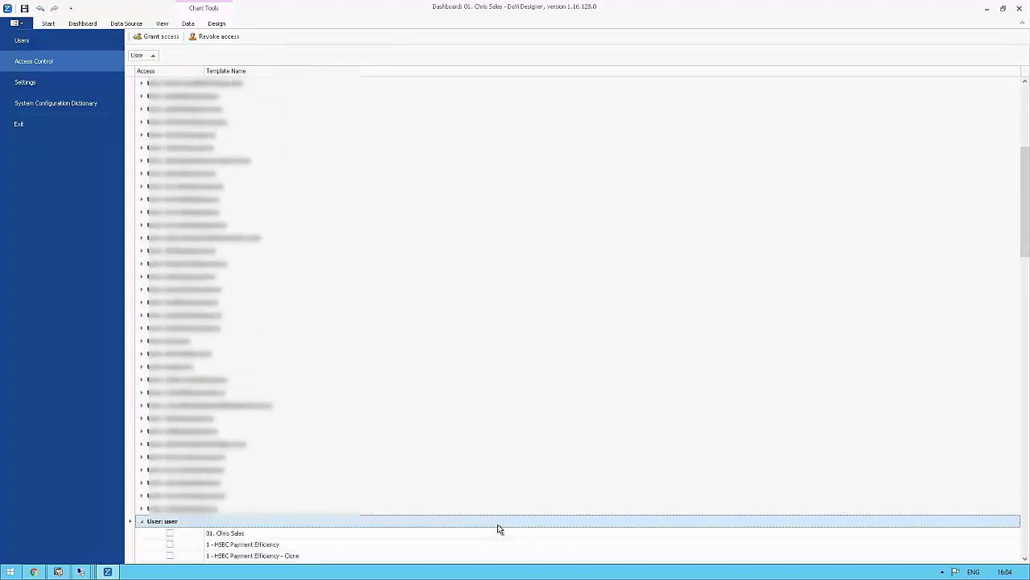
{"action": "left_click_drag", "start_coordinate": [1025, 238], "coordinate": [1024, 307]}
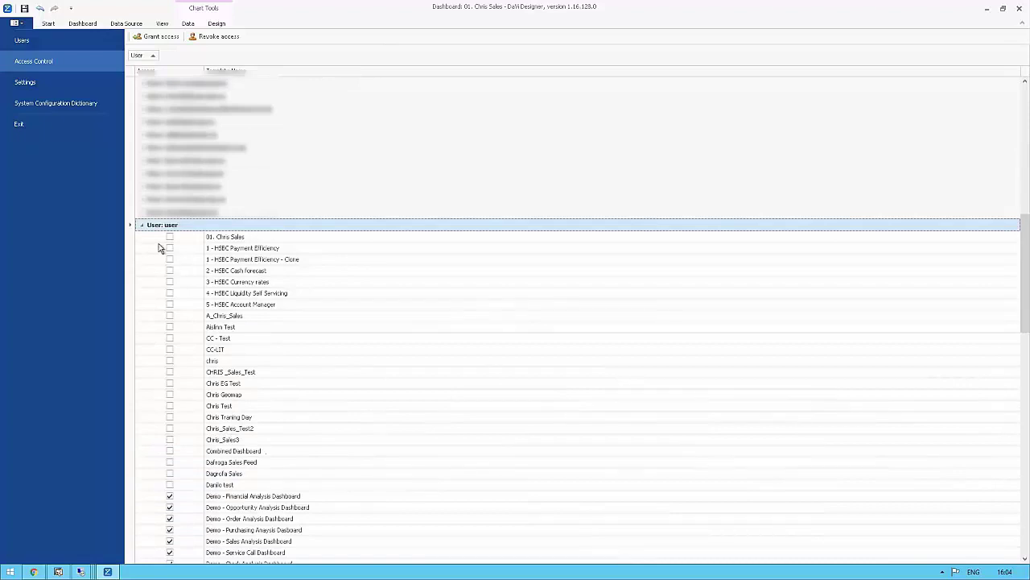
{"action": "left_click", "coordinate": [248, 239]}
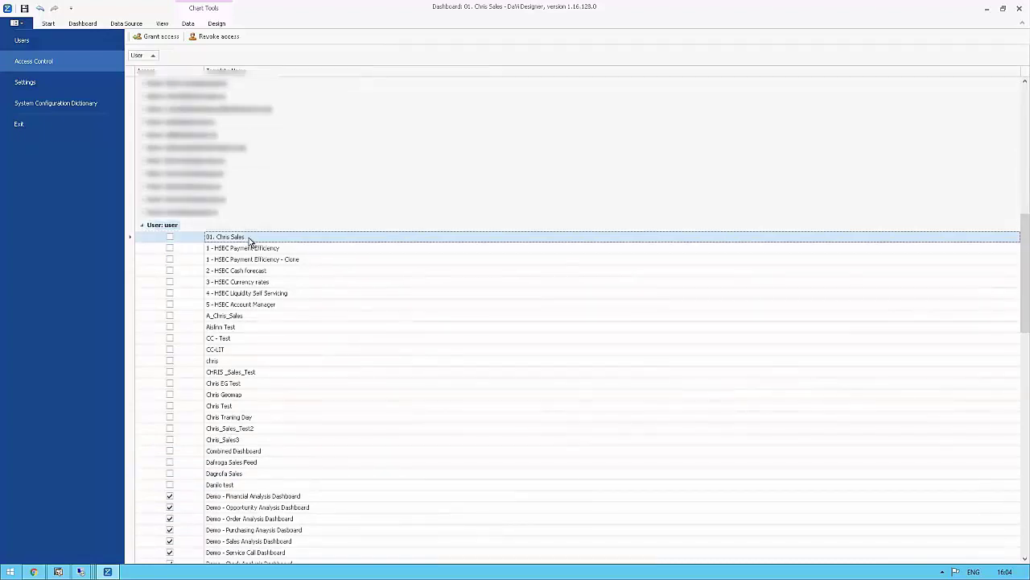
{"action": "left_click", "coordinate": [159, 40]}
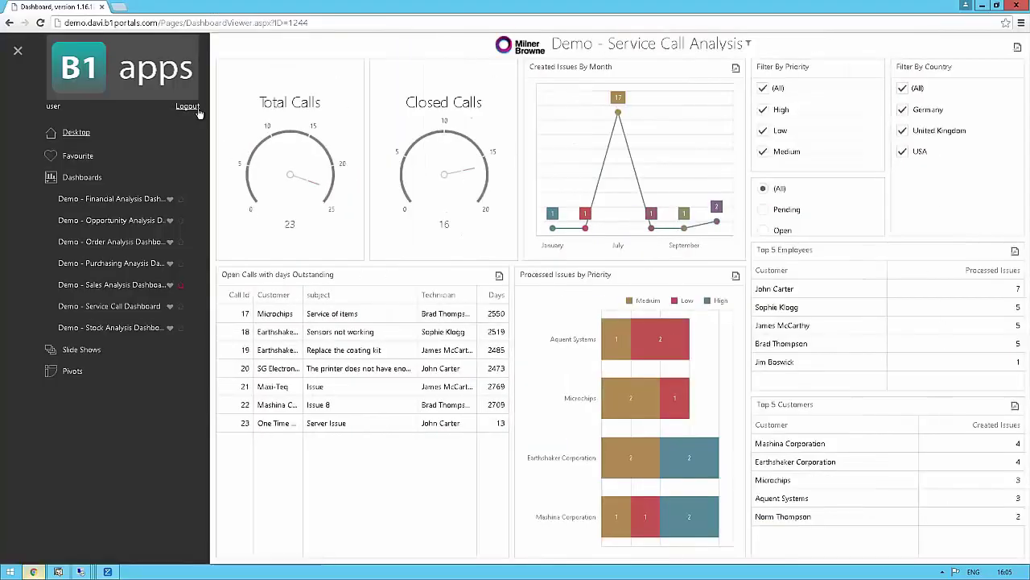
Step: Switch to the browser portal, log out, and log in again with the prefilled credentials
{"action": "left_click", "coordinate": [187, 106]}
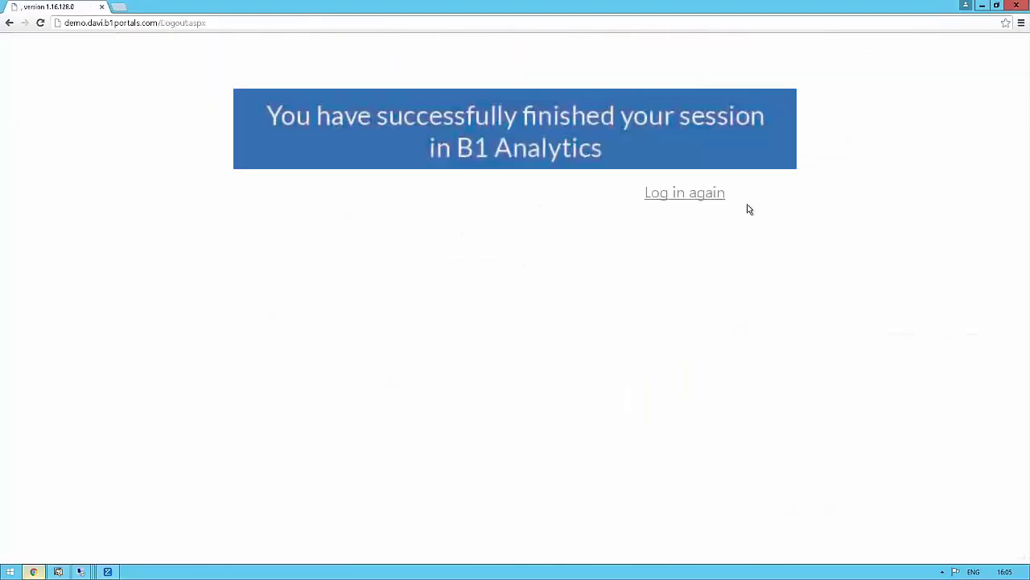
{"action": "left_click", "coordinate": [706, 202]}
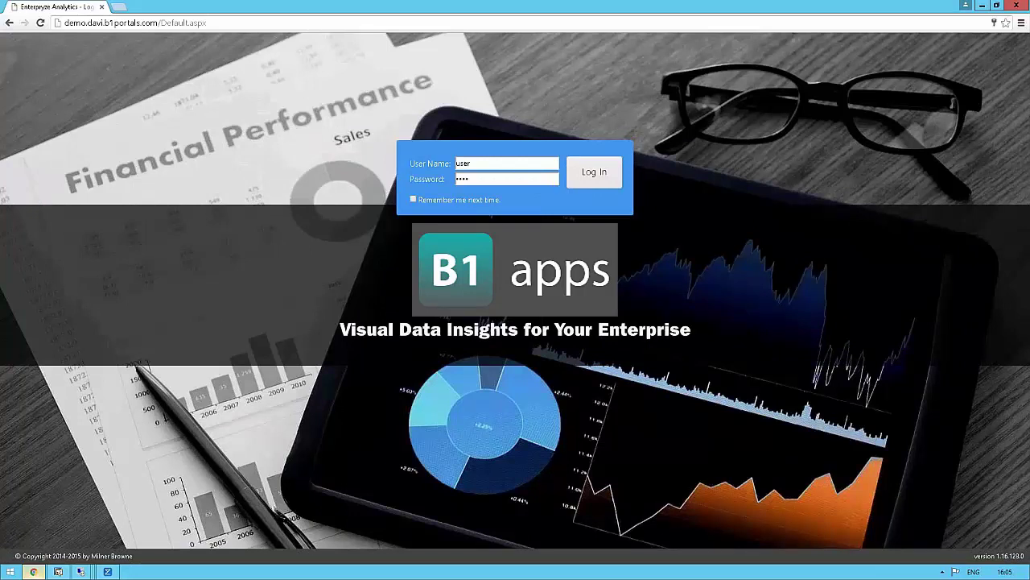
{"action": "left_click", "coordinate": [596, 173]}
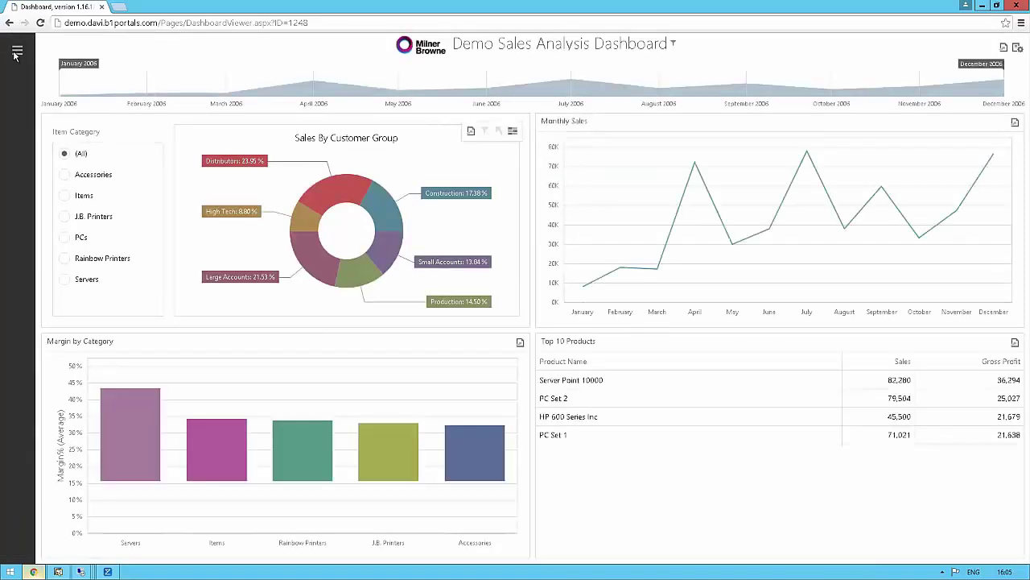
Step: Display the newly built sales dashboard in the portal and limit its range filter to 2009 - 2013
{"action": "left_click", "coordinate": [18, 53]}
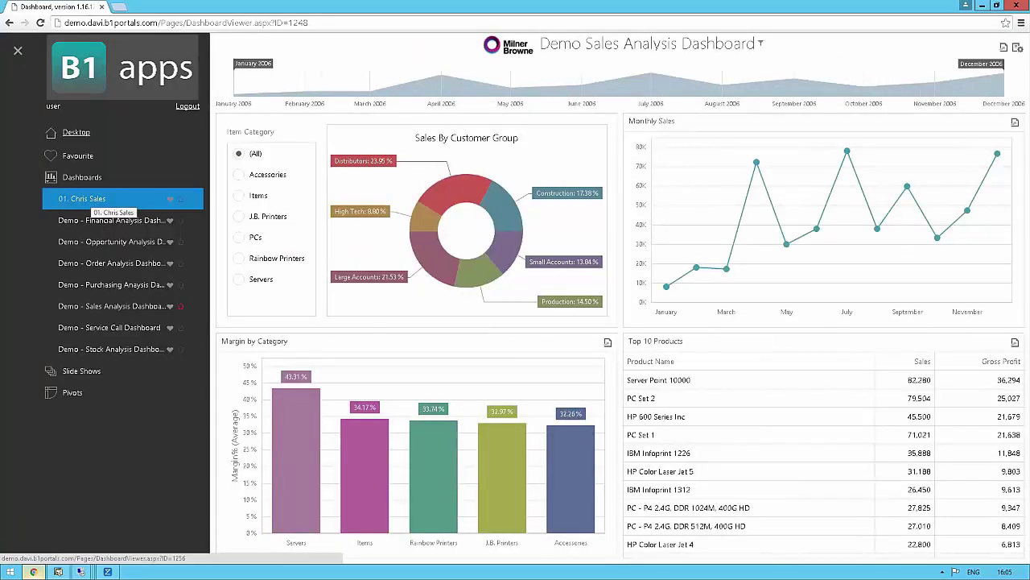
{"action": "left_click", "coordinate": [88, 201]}
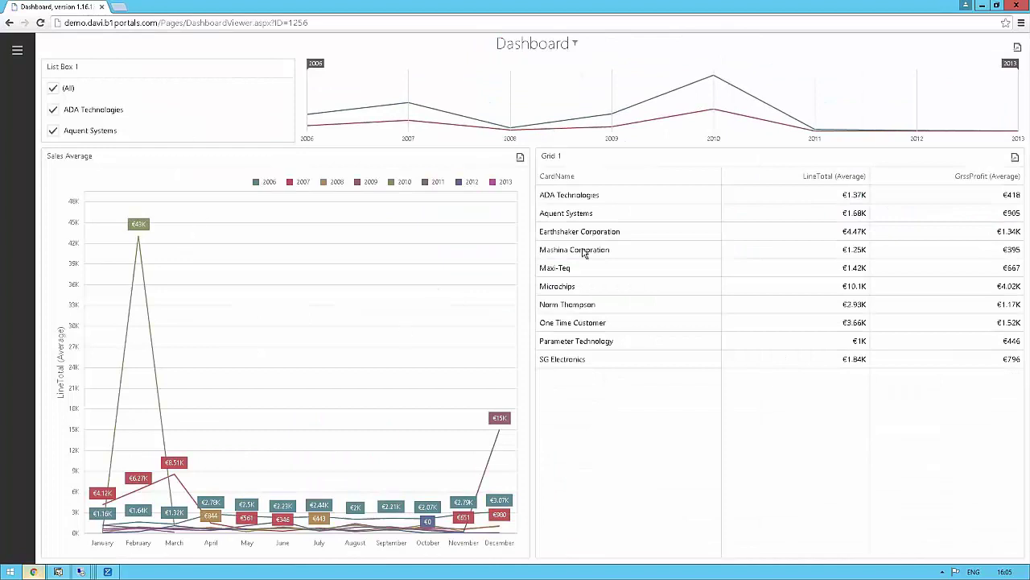
{"action": "left_click_drag", "start_coordinate": [306, 97], "coordinate": [610, 96]}
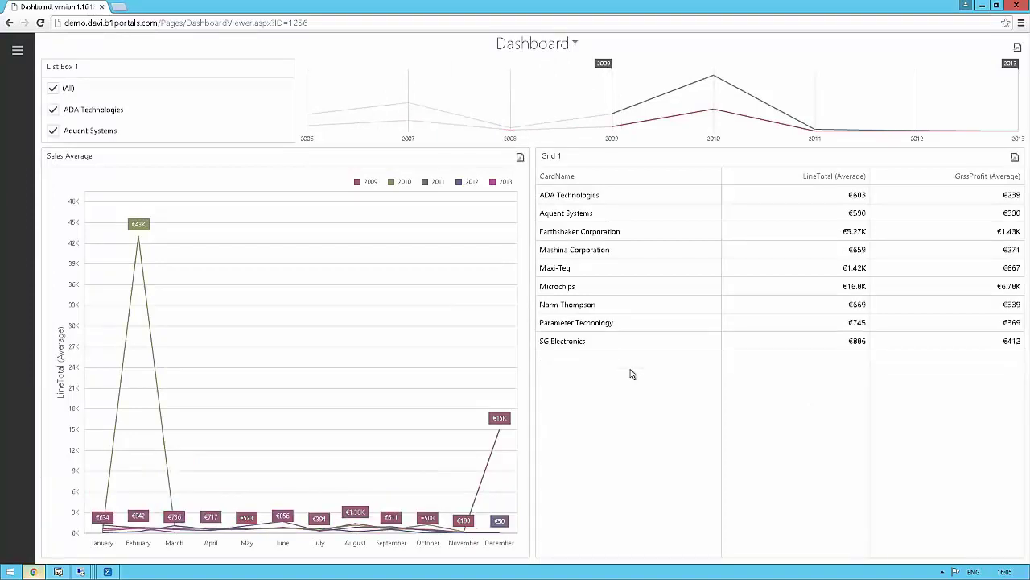
Step: Open the Demo - Financial Analysis Dashboard in the portal
{"action": "left_click", "coordinate": [17, 53]}
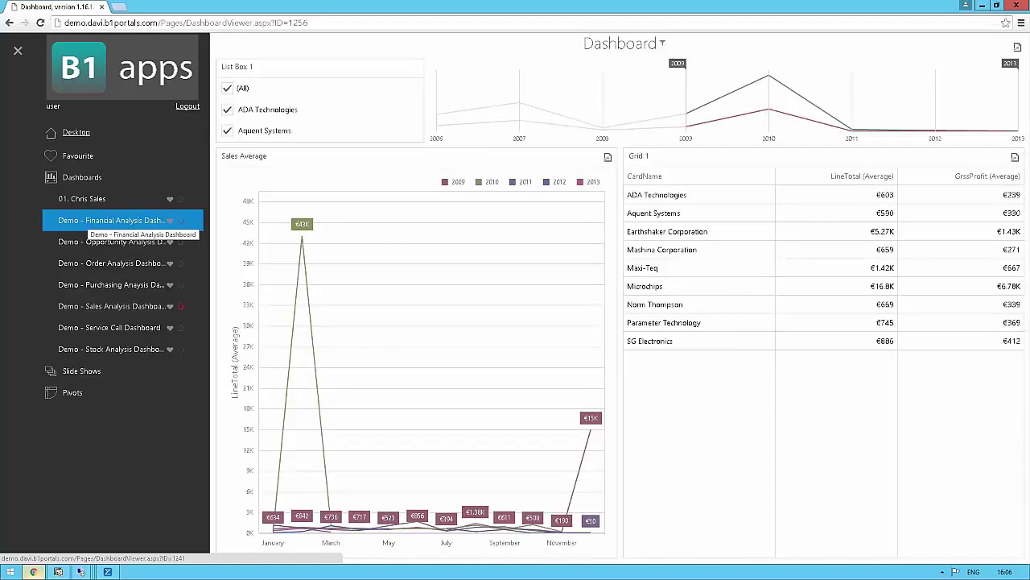
{"action": "left_click", "coordinate": [121, 222]}
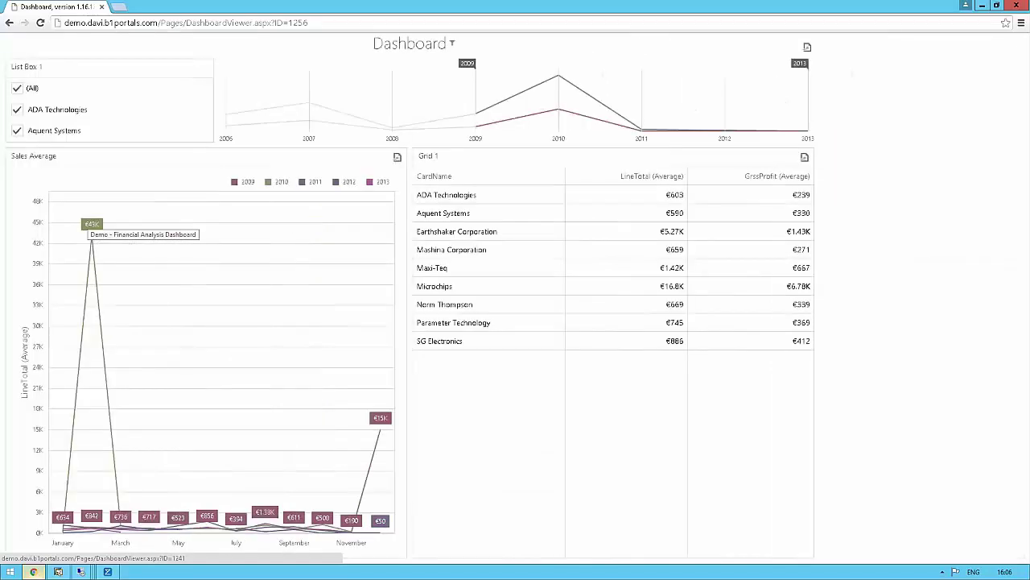